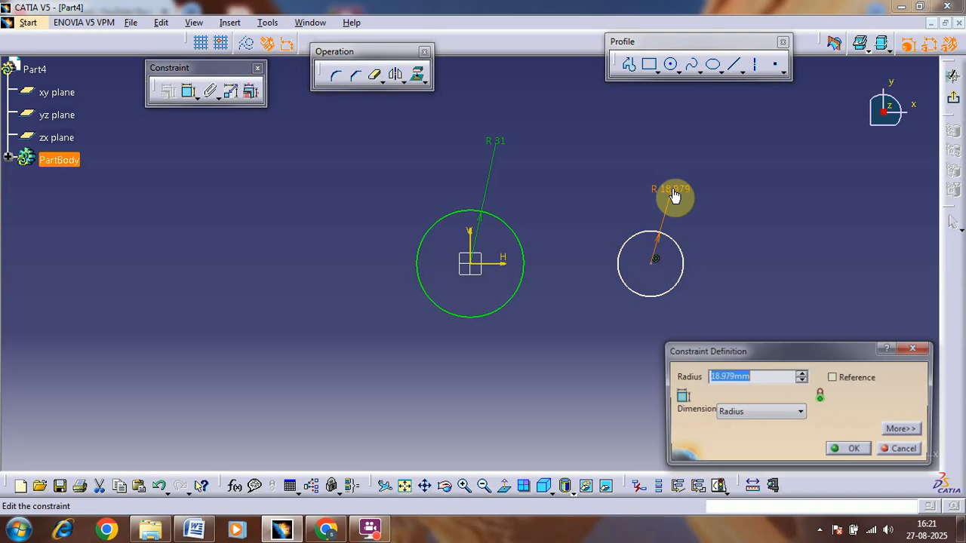
# Step: Set the small right circle's radius to 16 mm and mirror the circle about the vertical axis
pyautogui.write('16')
pyautogui.press('Return')
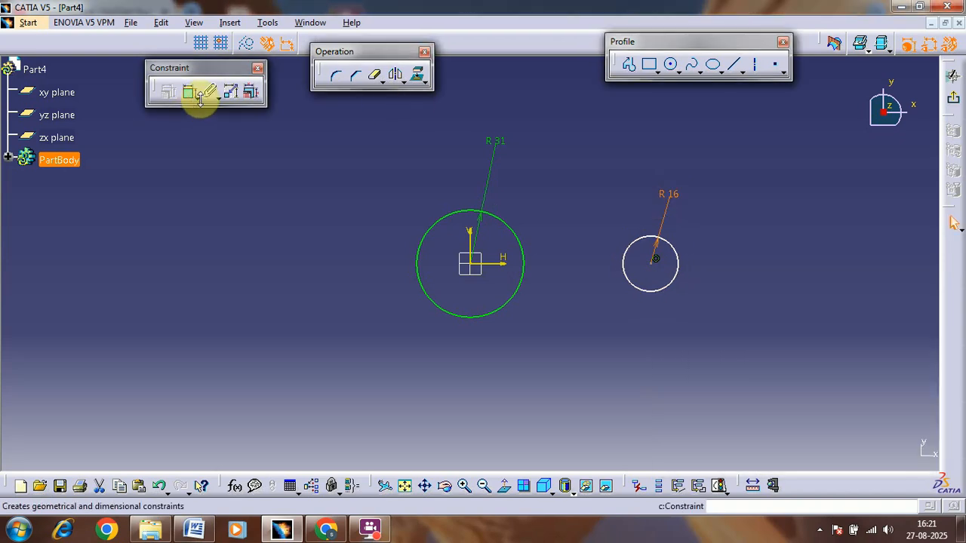
pyautogui.click(394, 74)
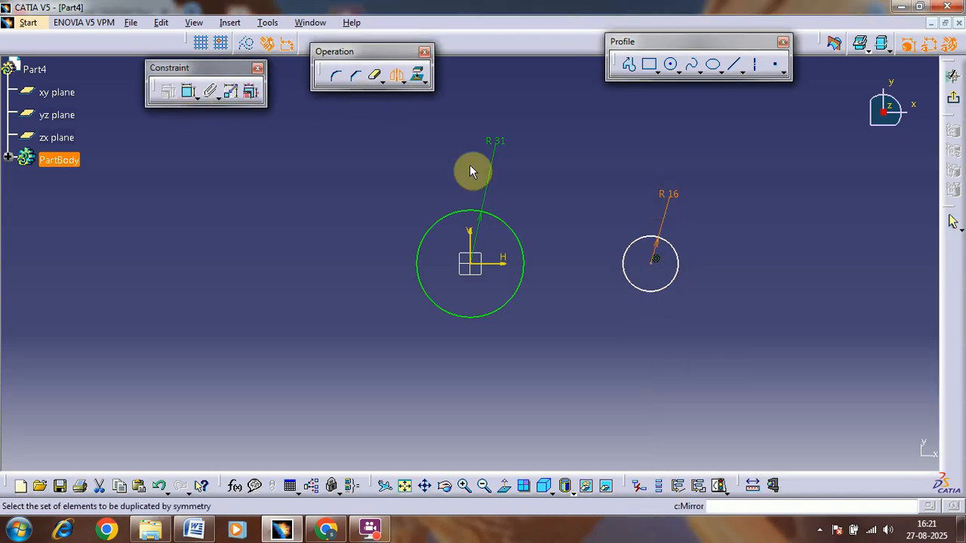
pyautogui.click(645, 249)
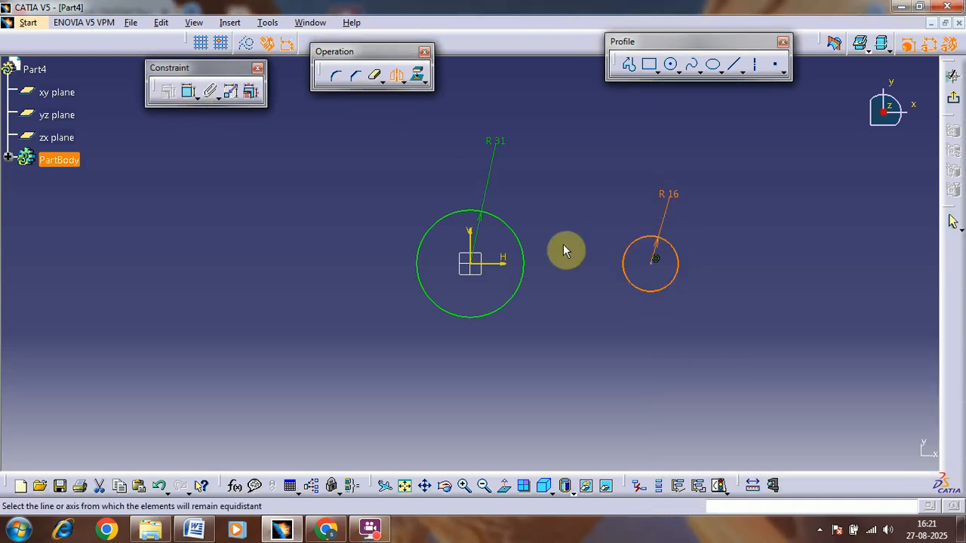
pyautogui.click(476, 239)
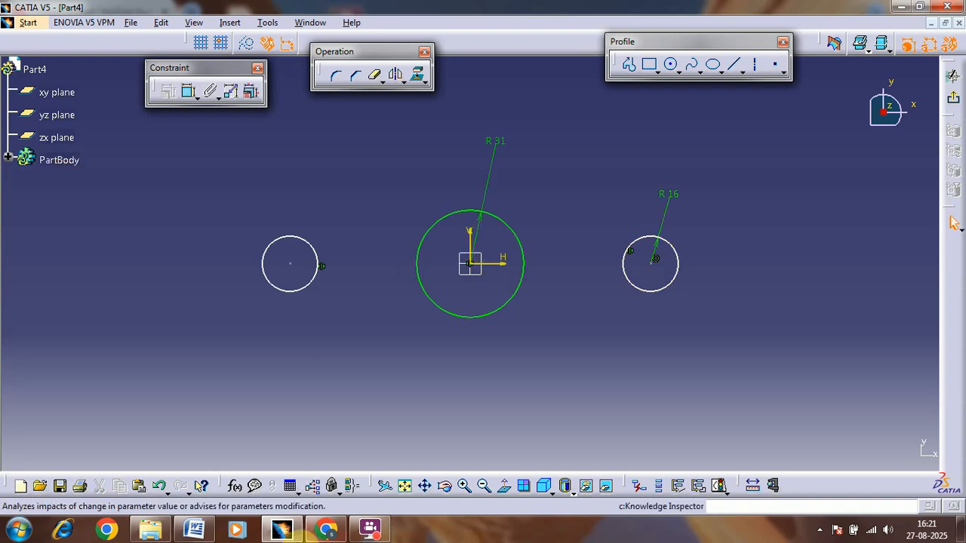
# Step: Check the reference drawing and dimension the distance between the two small circles' centres as 68 mm
pyautogui.click(192, 530)
pyautogui.click(192, 530)
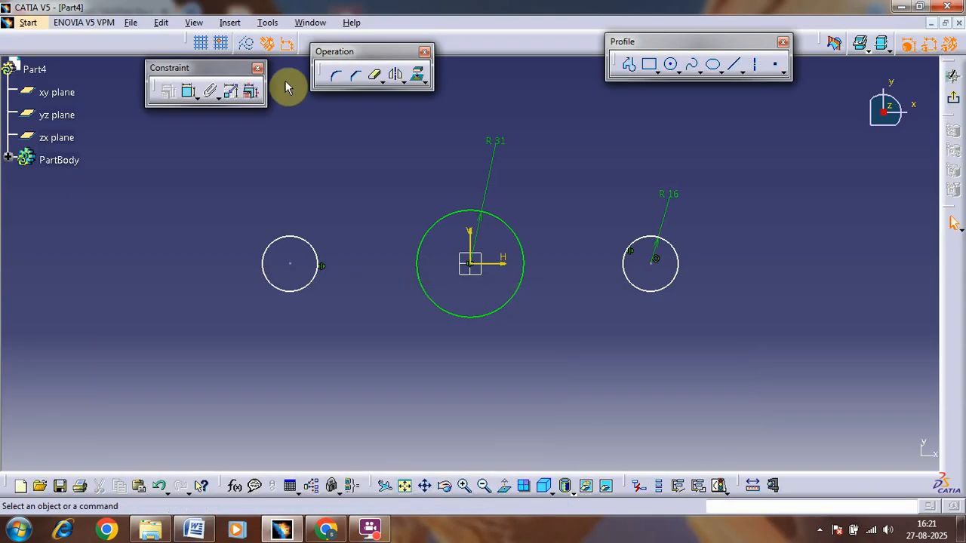
pyautogui.click(190, 91)
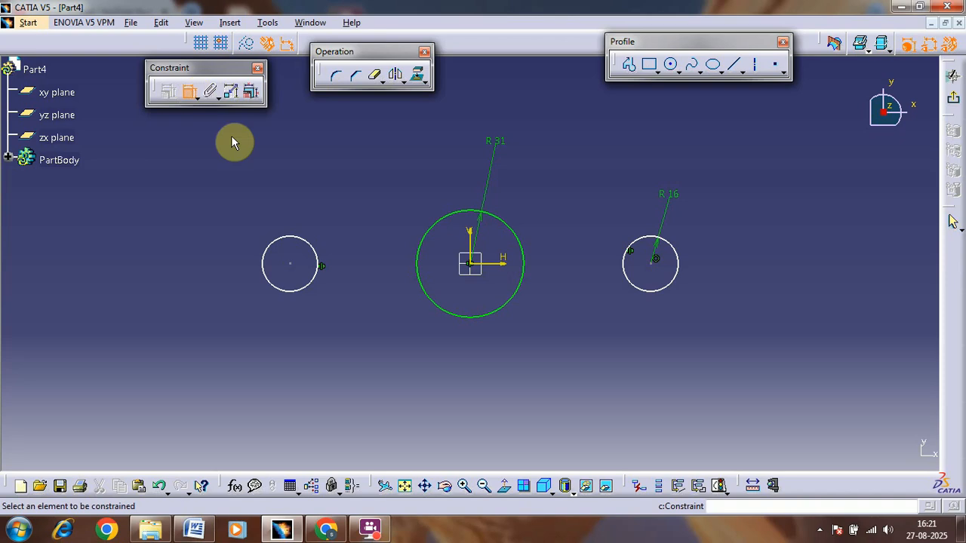
pyautogui.click(293, 266)
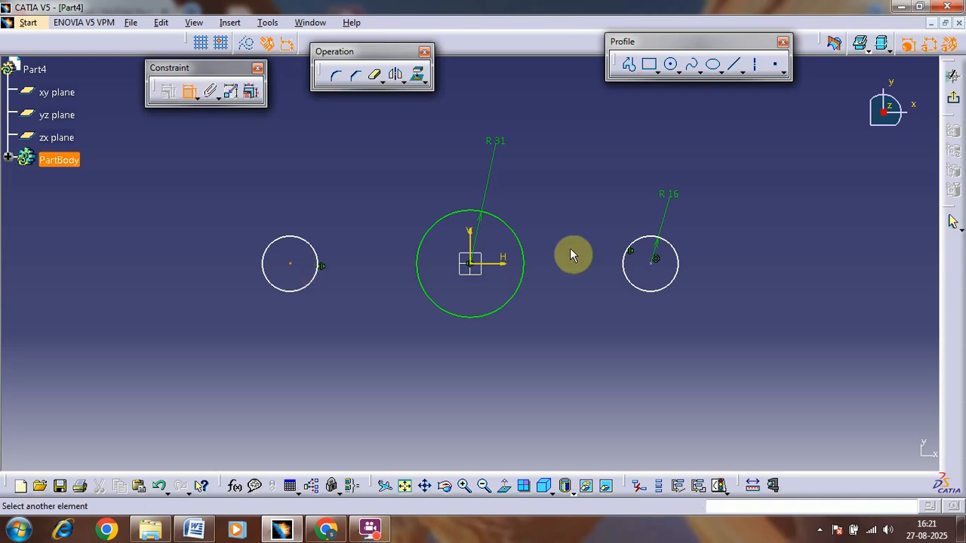
pyautogui.click(653, 265)
pyautogui.click(538, 106)
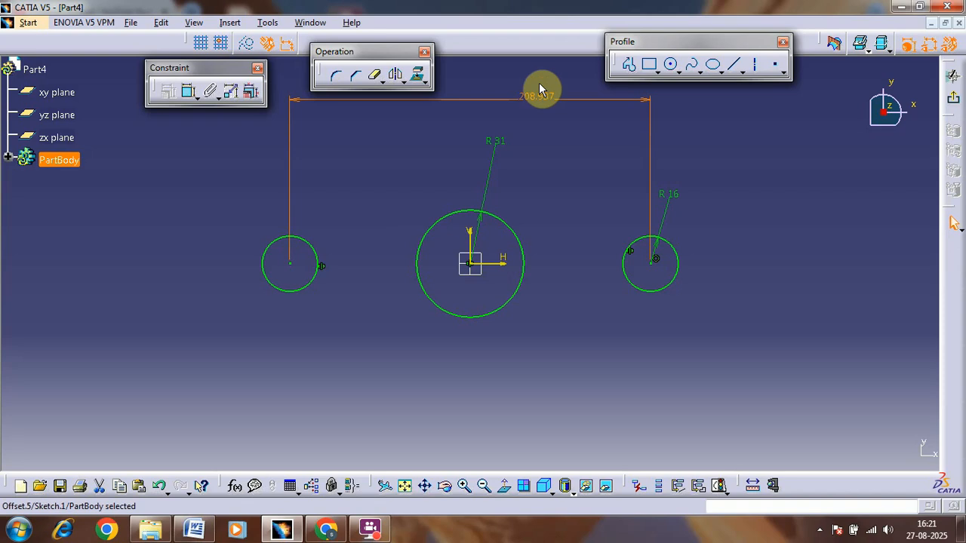
pyautogui.doubleClick(539, 86)
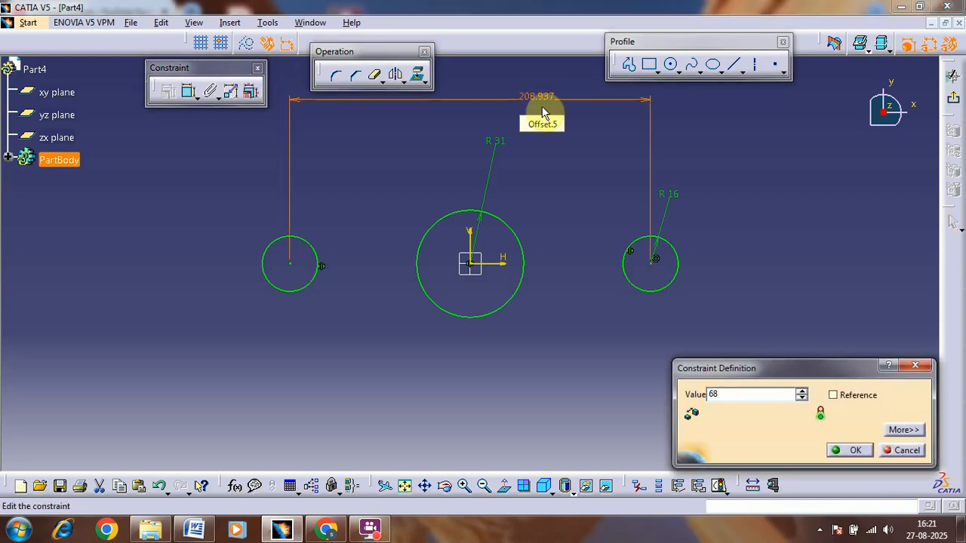
pyautogui.click(846, 450)
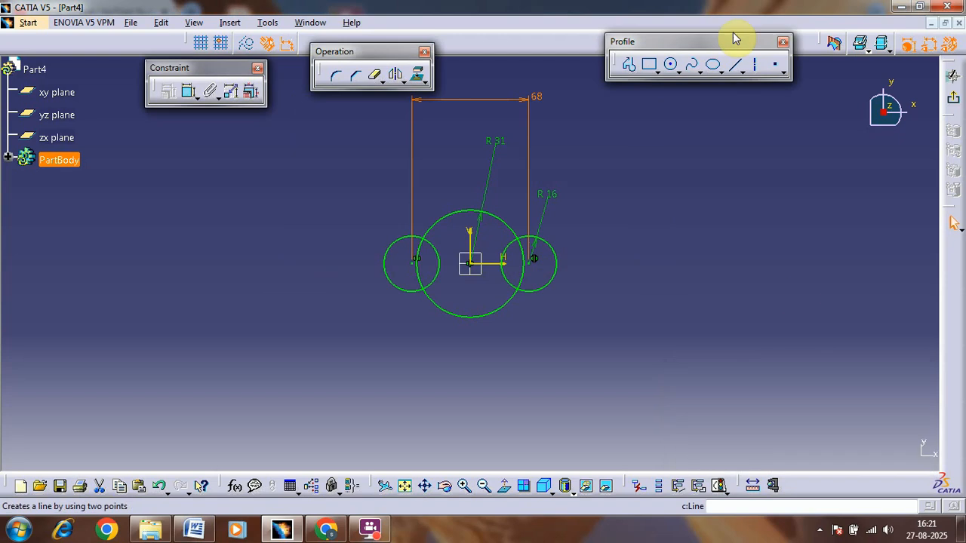
# Step: Draw bi-tangent lines along the upper side, connecting the large central circle to the right and left small circles
pyautogui.click(744, 73)
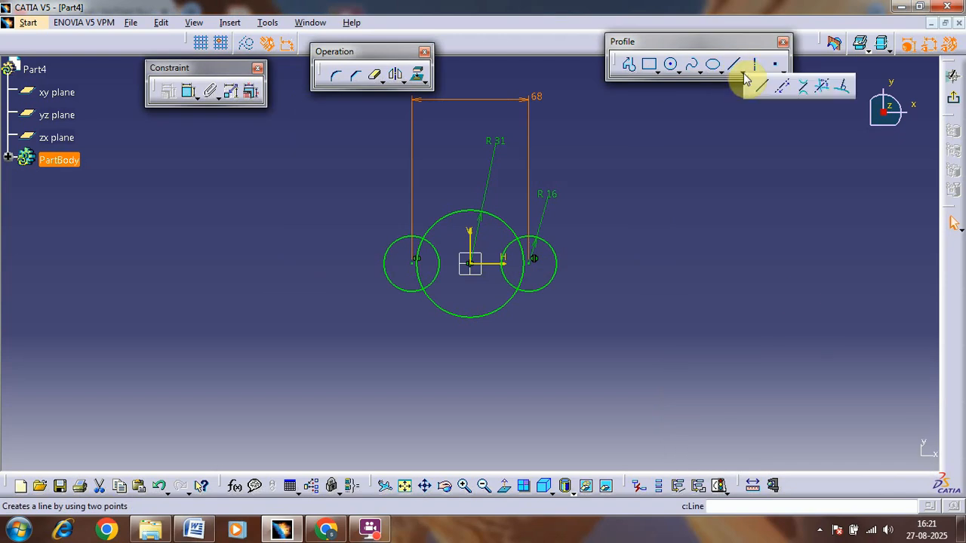
pyautogui.click(802, 90)
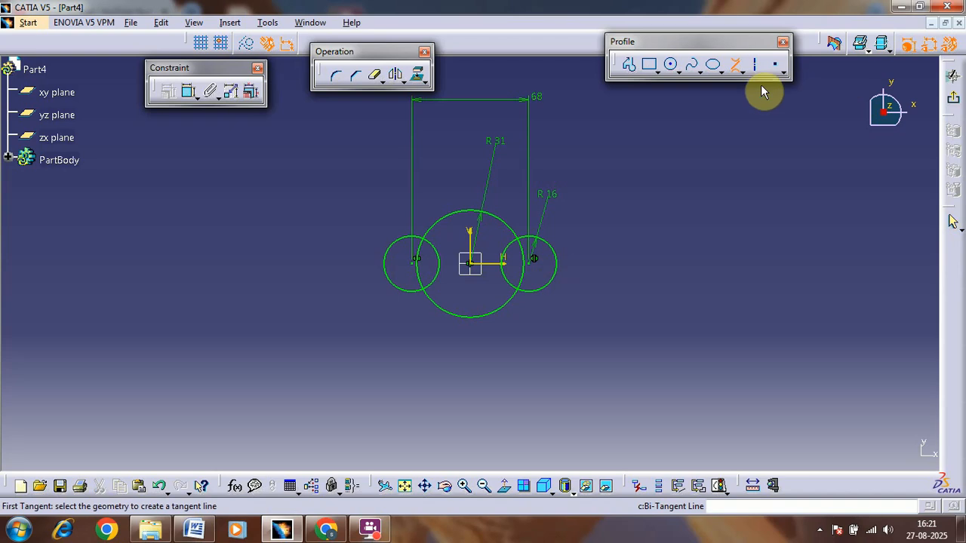
pyautogui.click(549, 241)
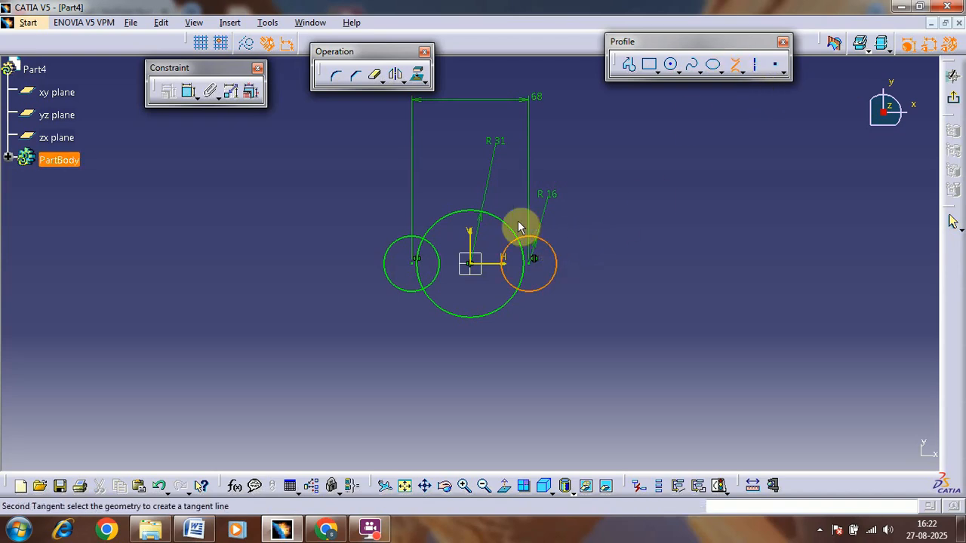
pyautogui.click(431, 216)
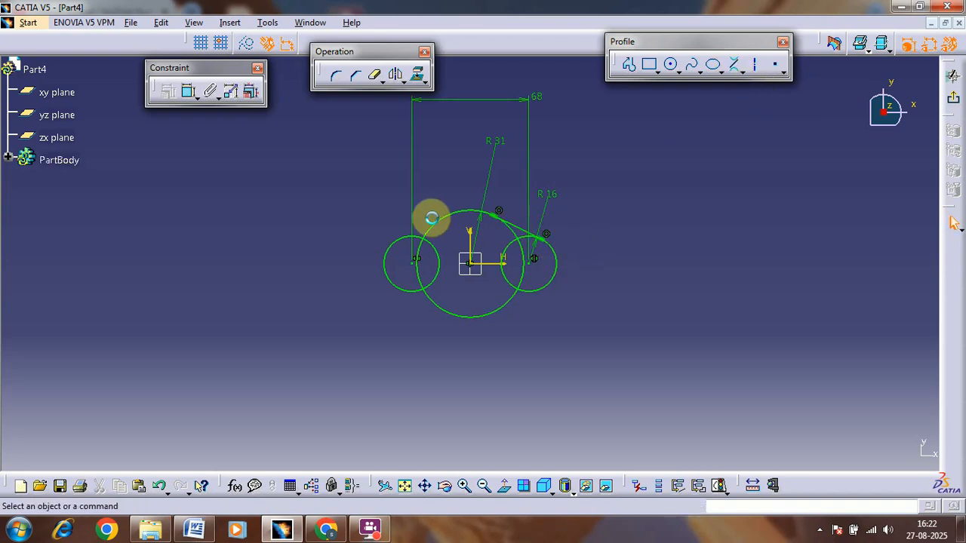
pyautogui.click(731, 65)
pyautogui.click(453, 208)
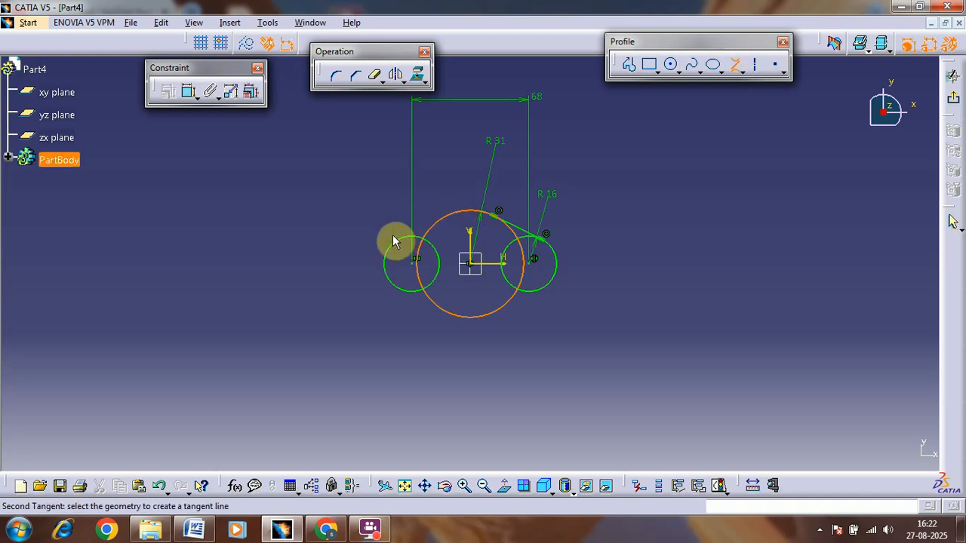
pyautogui.click(414, 240)
# Step: Draw bi-tangent lines along the lower side, connecting the large central circle to the left and right small circles
pyautogui.click(420, 295)
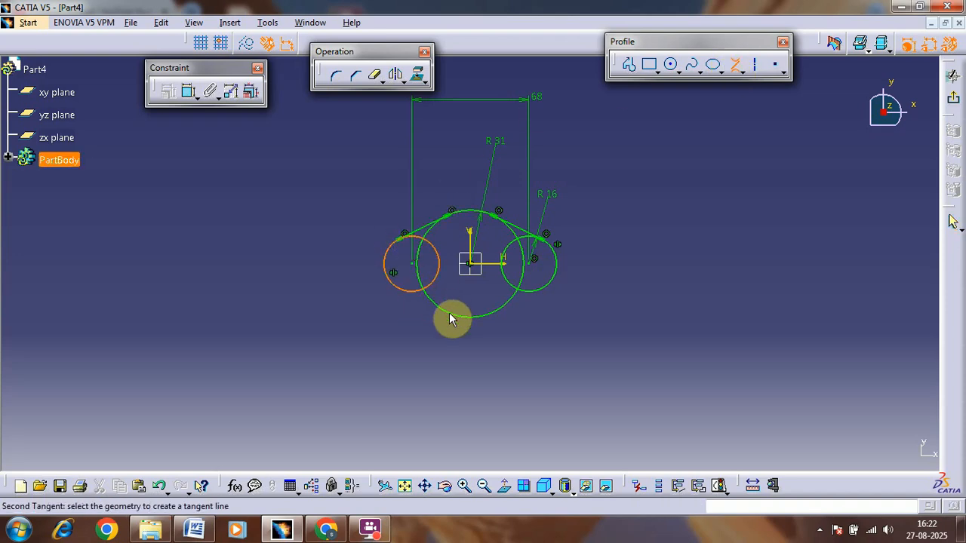
pyautogui.click(504, 308)
pyautogui.click(527, 299)
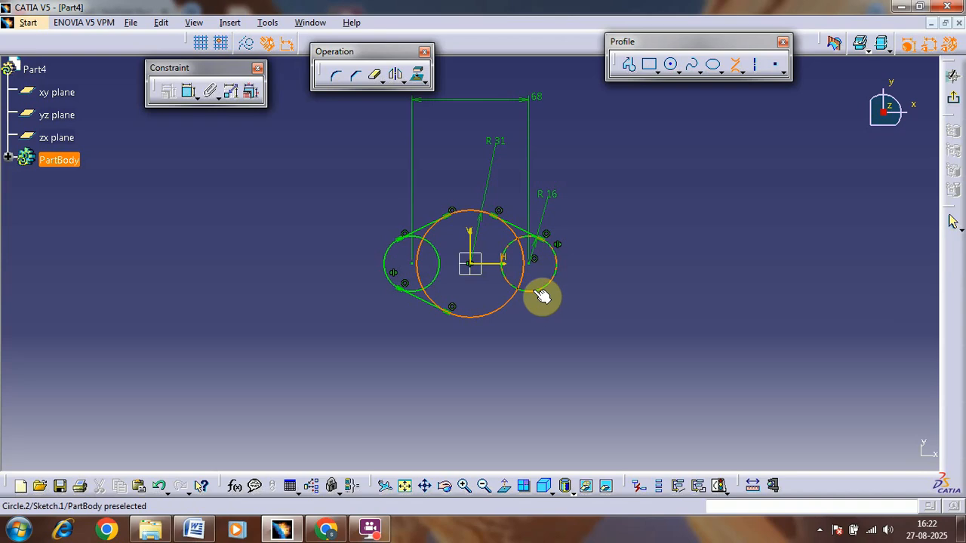
pyautogui.click(544, 294)
pyautogui.click(736, 65)
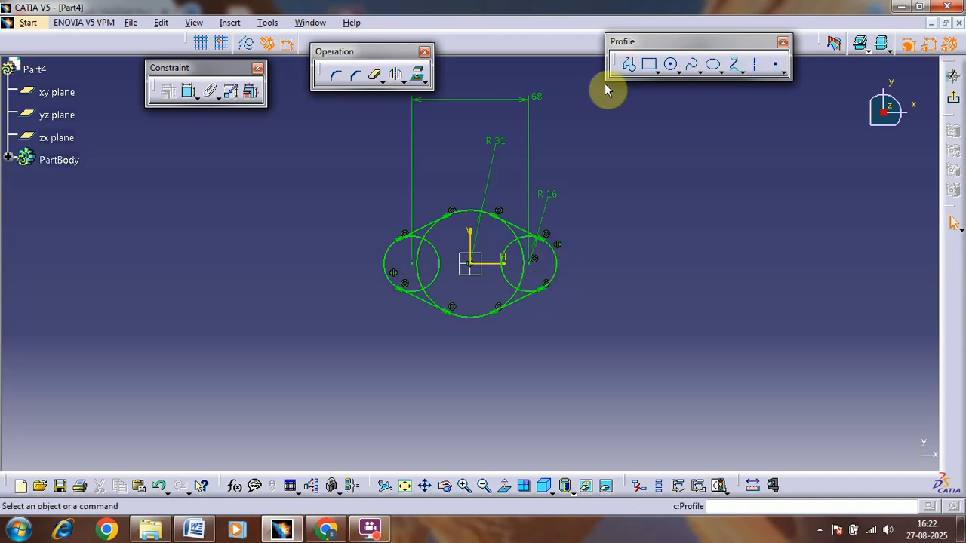
# Step: Quick Trim the inner arcs of the left small circle and the large circle inside the left half of the outline
pyautogui.click(376, 76)
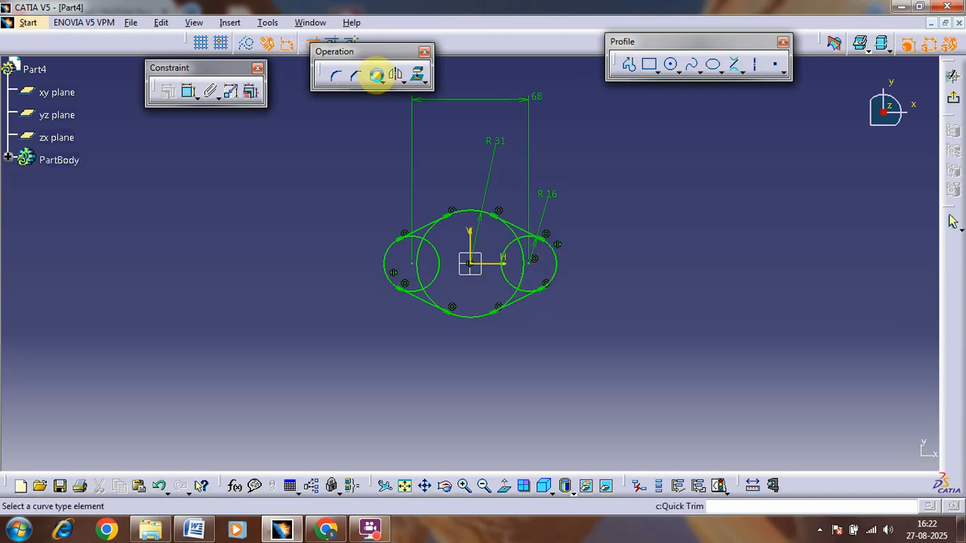
pyautogui.click(430, 241)
pyautogui.click(432, 259)
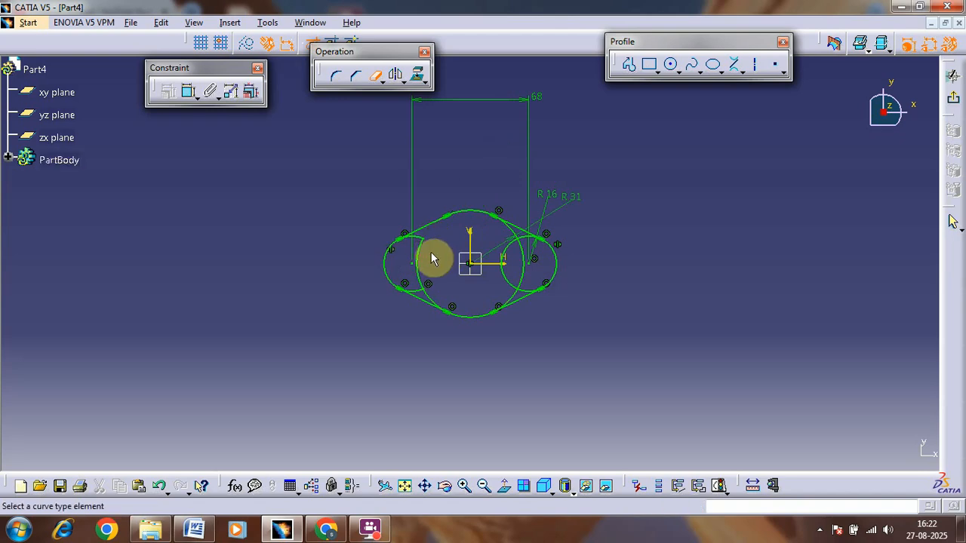
pyautogui.click(424, 257)
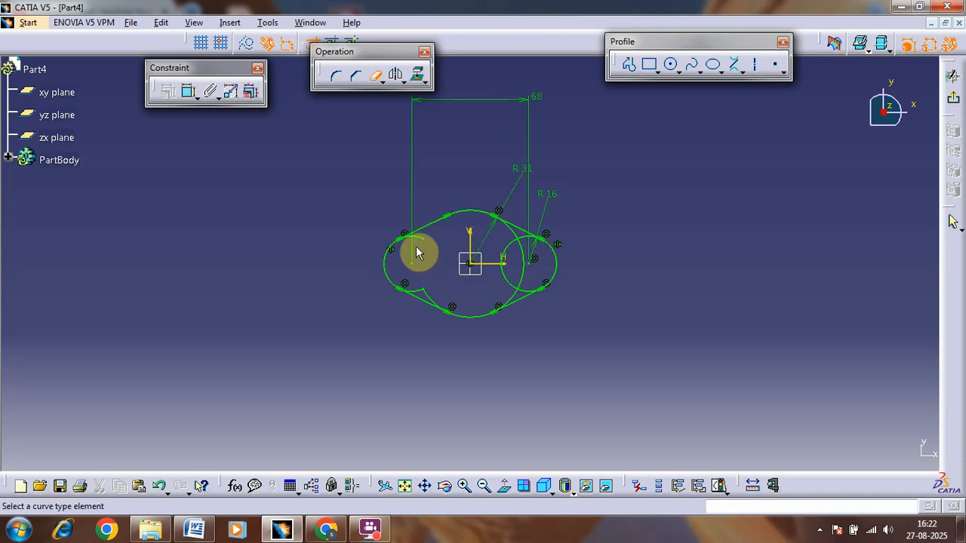
pyautogui.click(427, 241)
pyautogui.click(416, 288)
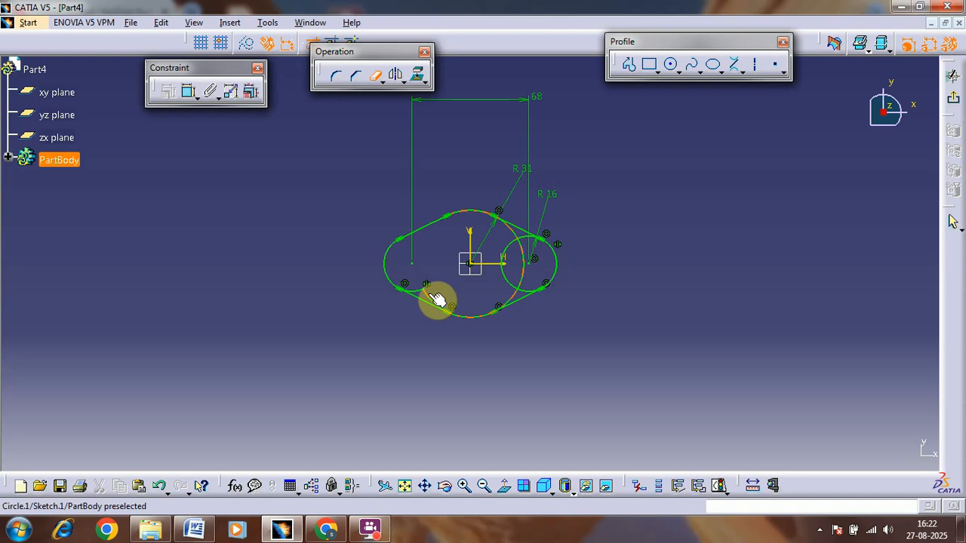
pyautogui.click(428, 298)
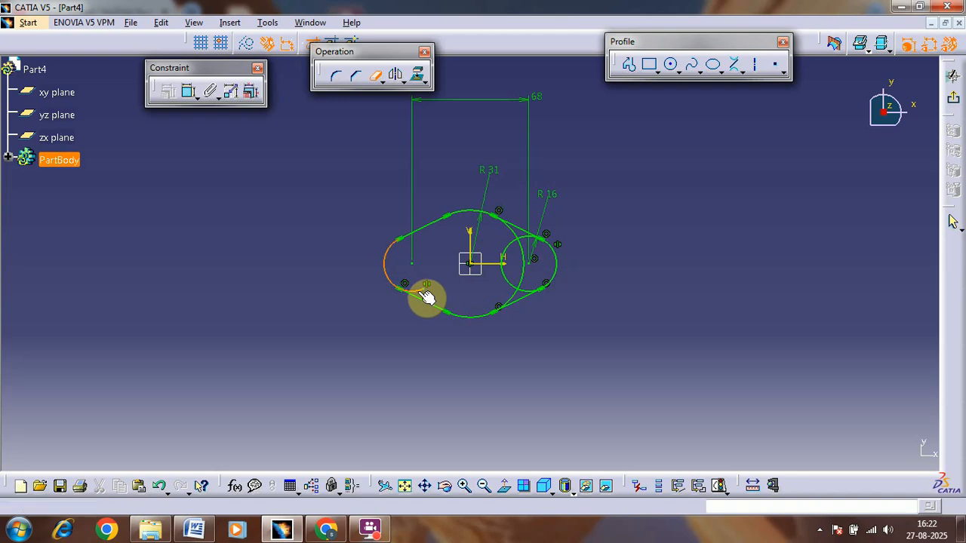
# Step: Quick Trim the overlapping inner arcs on the right half to leave one closed lug outline
pyautogui.click(516, 278)
pyautogui.click(521, 242)
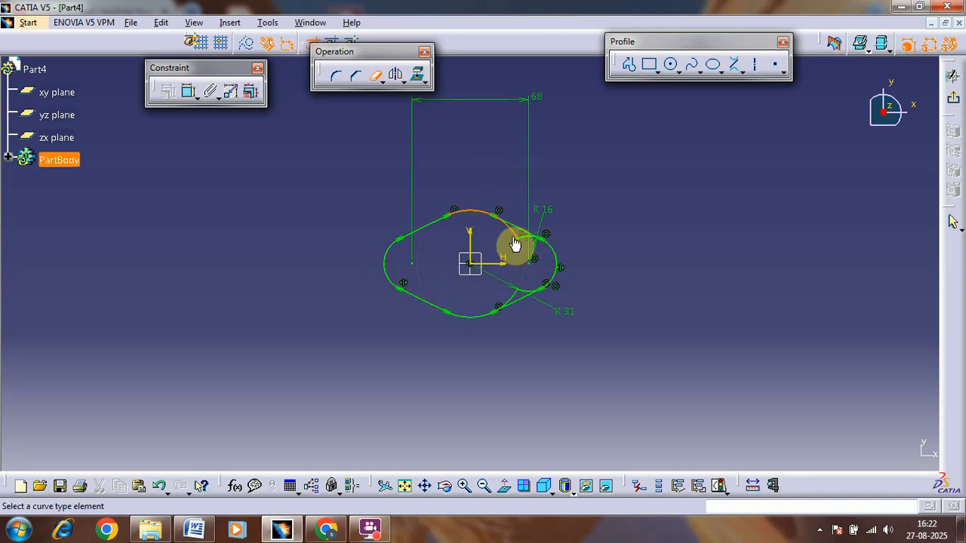
pyautogui.click(526, 240)
pyautogui.click(521, 292)
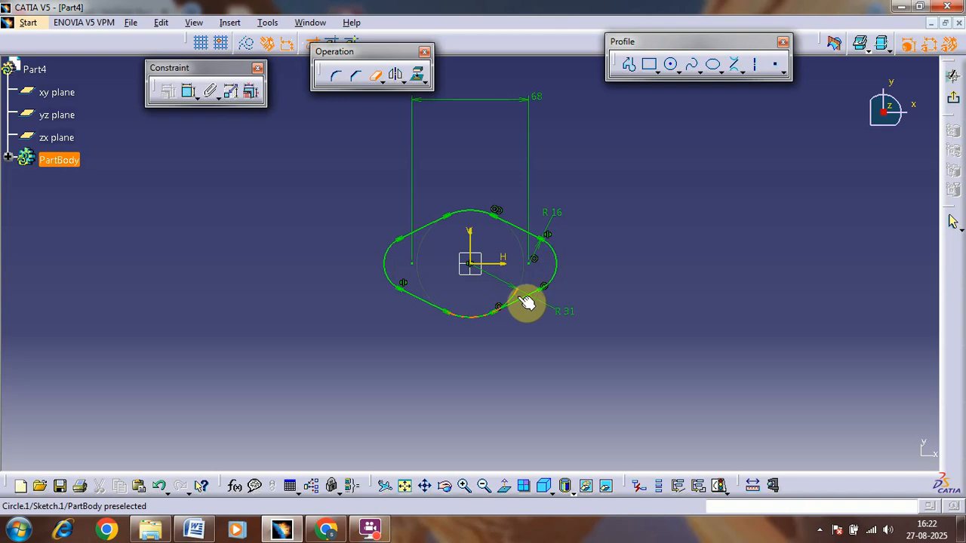
pyautogui.click(521, 299)
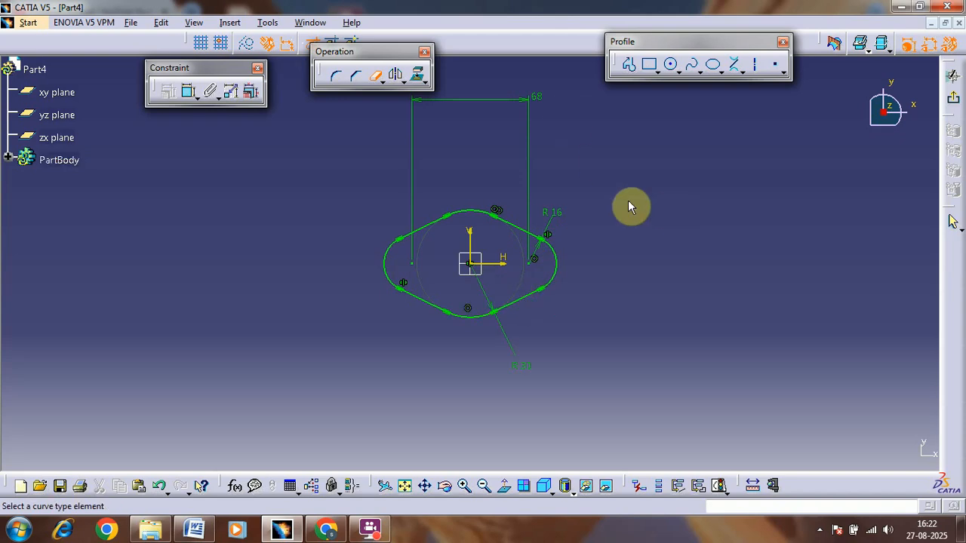
# Step: Check the hole size in the reference drawing and draw a 6 mm radius circle centred on the right end arc
pyautogui.click(203, 528)
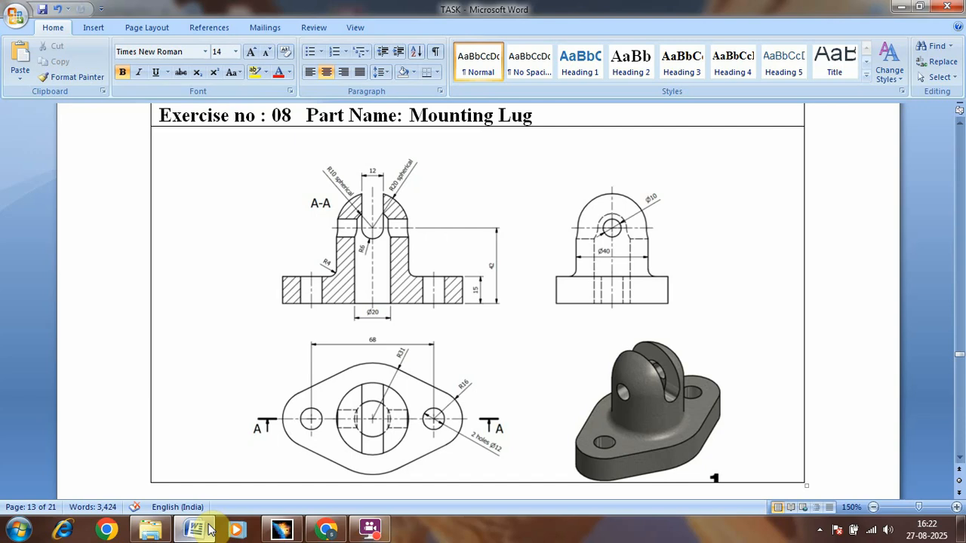
pyautogui.click(209, 528)
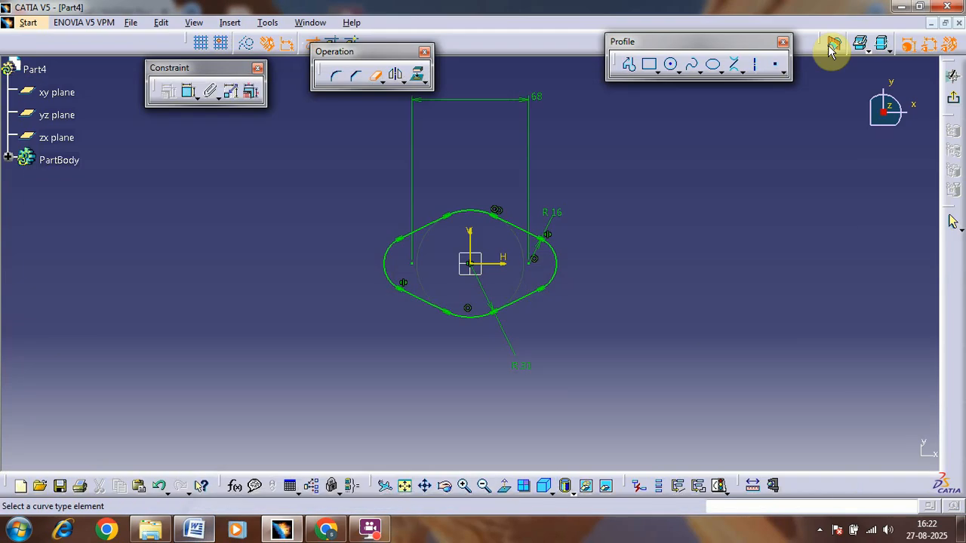
pyautogui.click(672, 67)
pyautogui.click(532, 266)
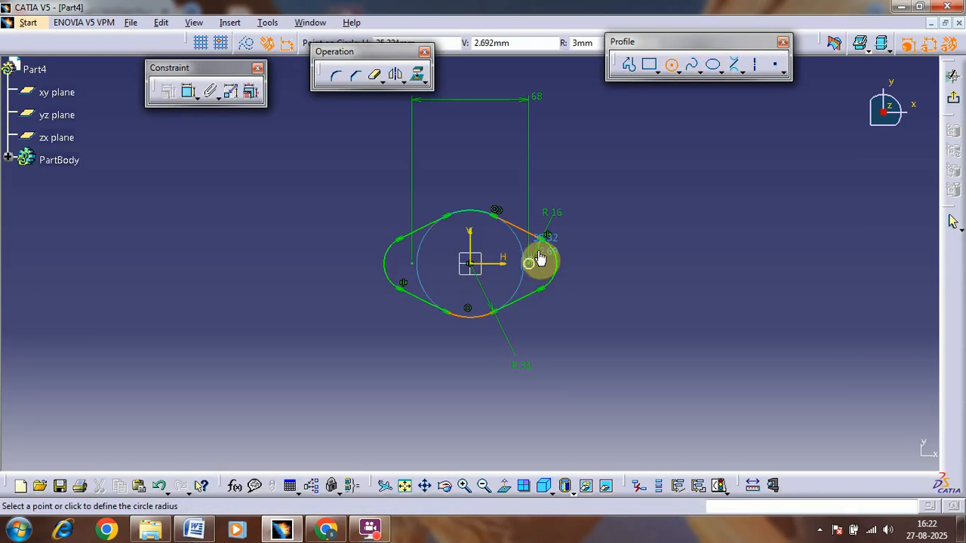
pyautogui.click(539, 258)
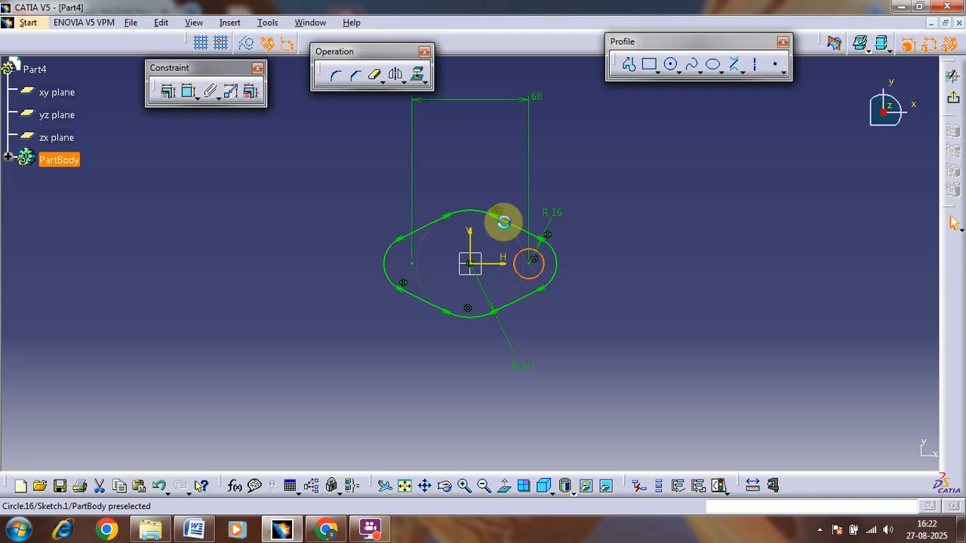
pyautogui.click(189, 92)
pyautogui.click(598, 212)
pyautogui.doubleClick(599, 211)
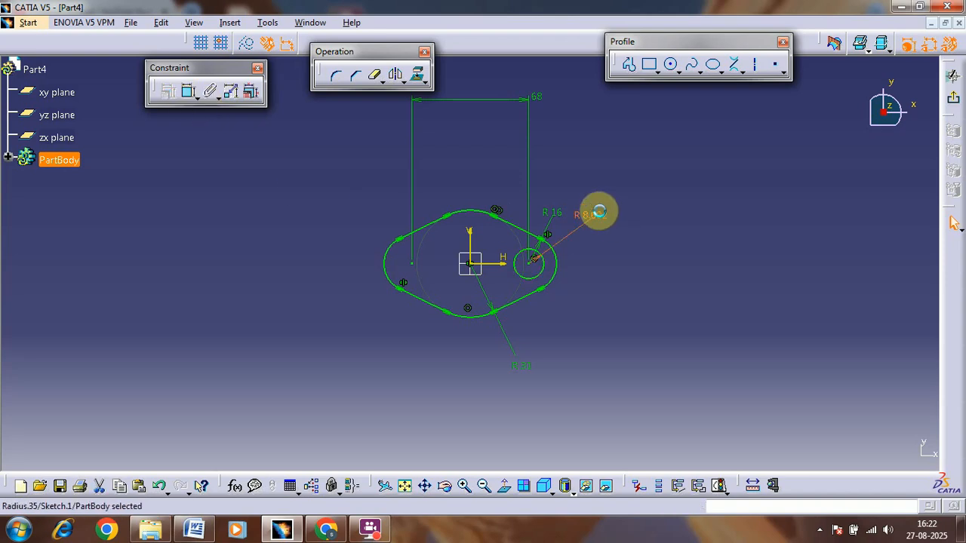
pyautogui.write('6')
pyautogui.press('Return')
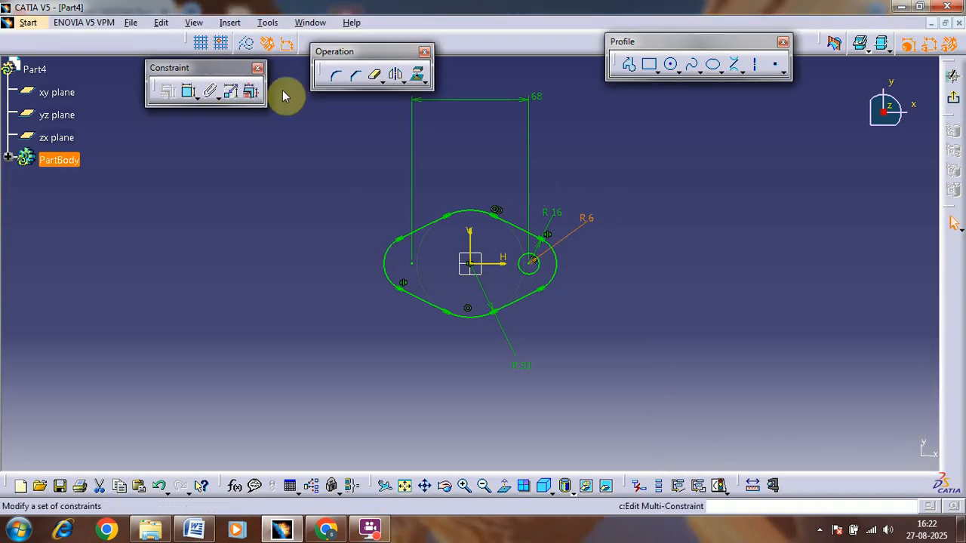
# Step: Mirror the 6 mm radius hole circle about the vertical axis onto the left end of the outline
pyautogui.click(395, 76)
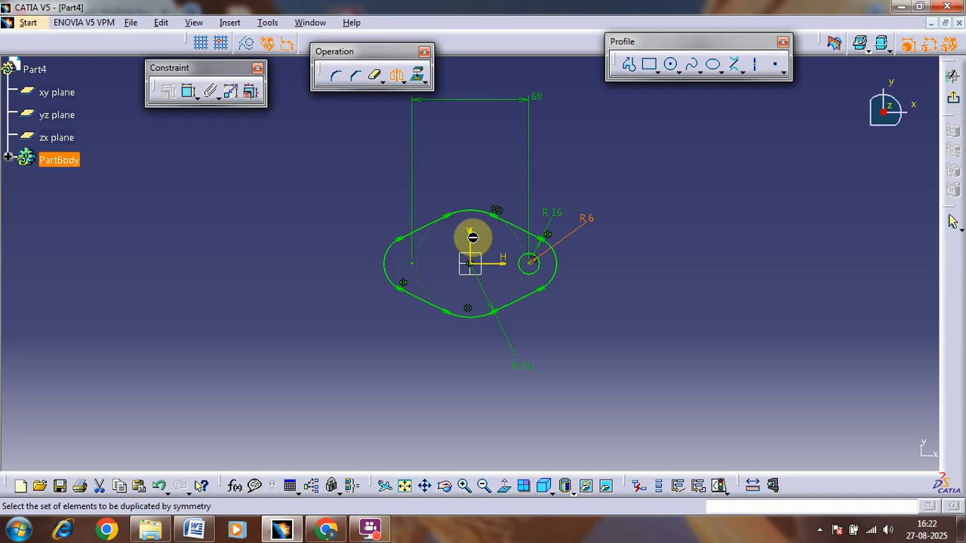
pyautogui.click(530, 262)
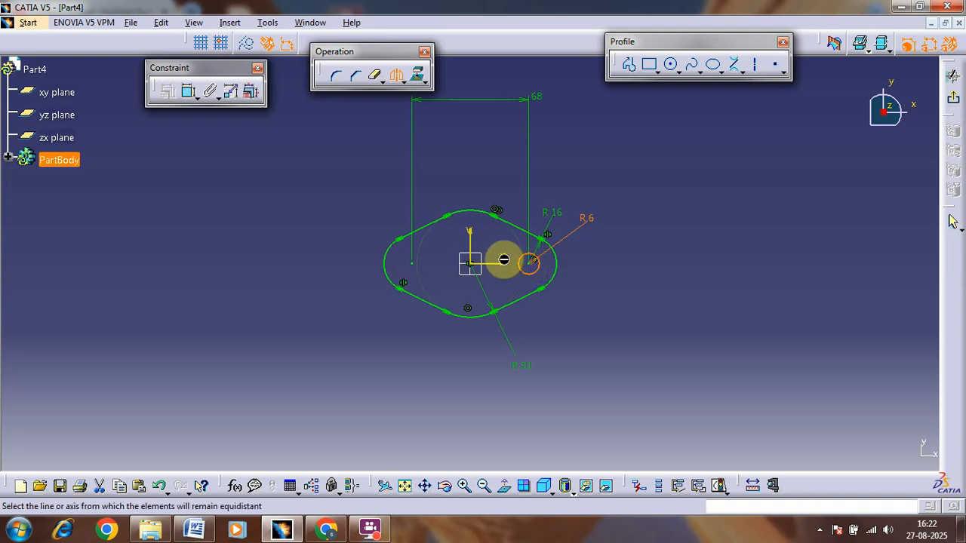
pyautogui.click(471, 240)
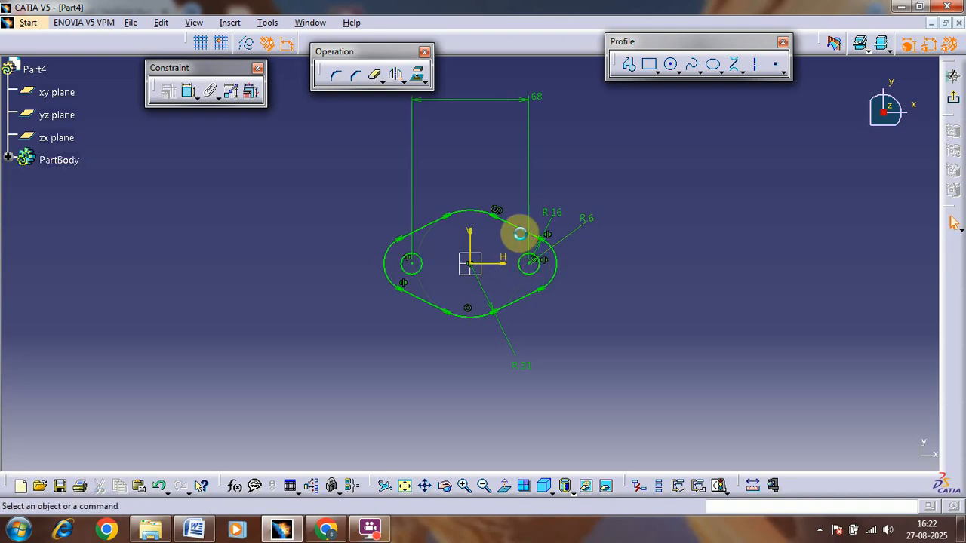
# Step: Leave the flange sketch and pad it to a thickness of 15 mm
pyautogui.click(951, 97)
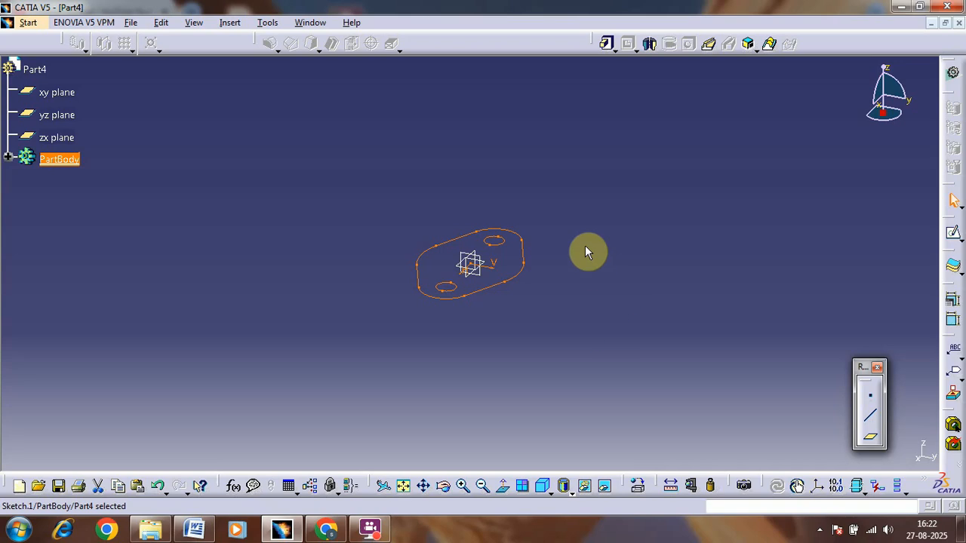
pyautogui.moveTo(585, 248); pyautogui.dragTo(516, 362, button='middle')
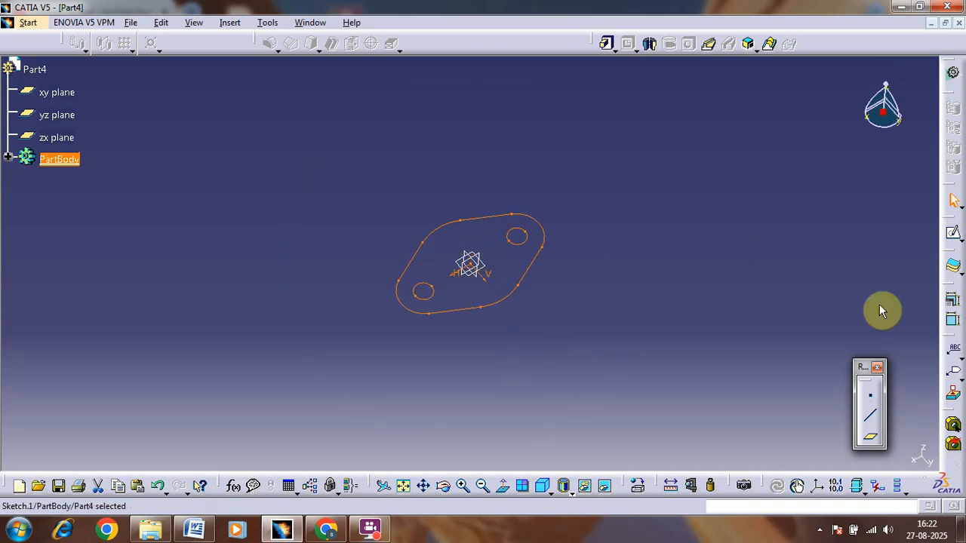
pyautogui.click(607, 43)
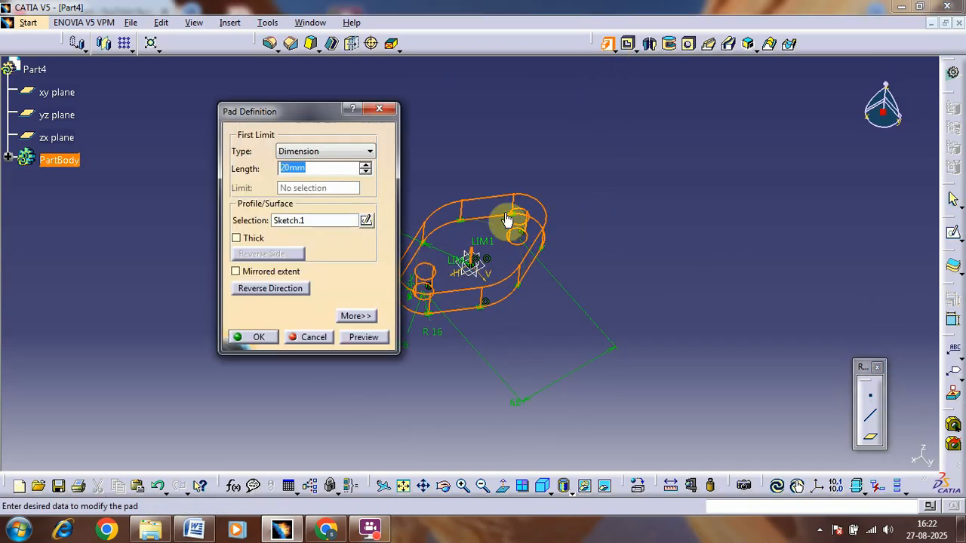
pyautogui.press('Return')
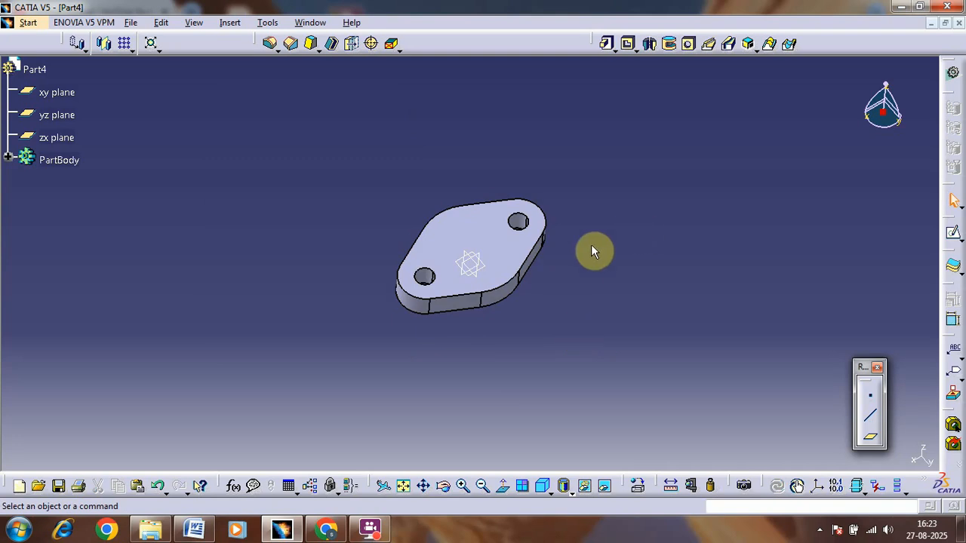
# Step: Start a sketch on the zx plane and draw a circle of about 18 mm radius on the vertical axis, about 83 mm above the origin
pyautogui.click(483, 258)
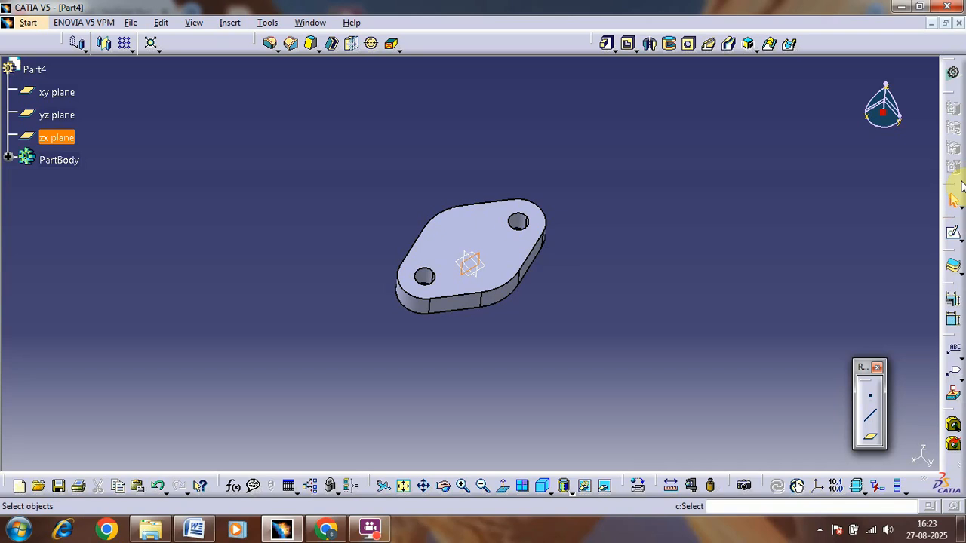
pyautogui.click(943, 236)
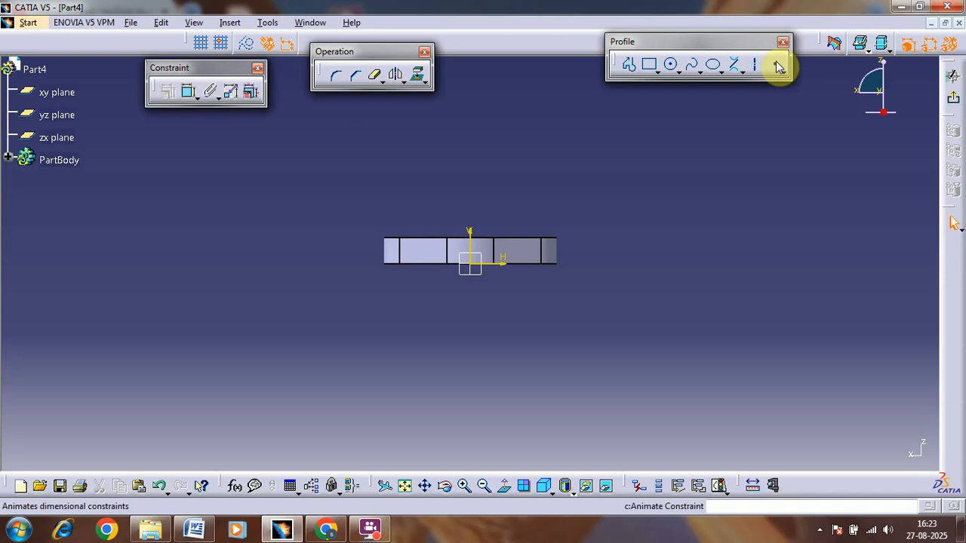
pyautogui.click(674, 66)
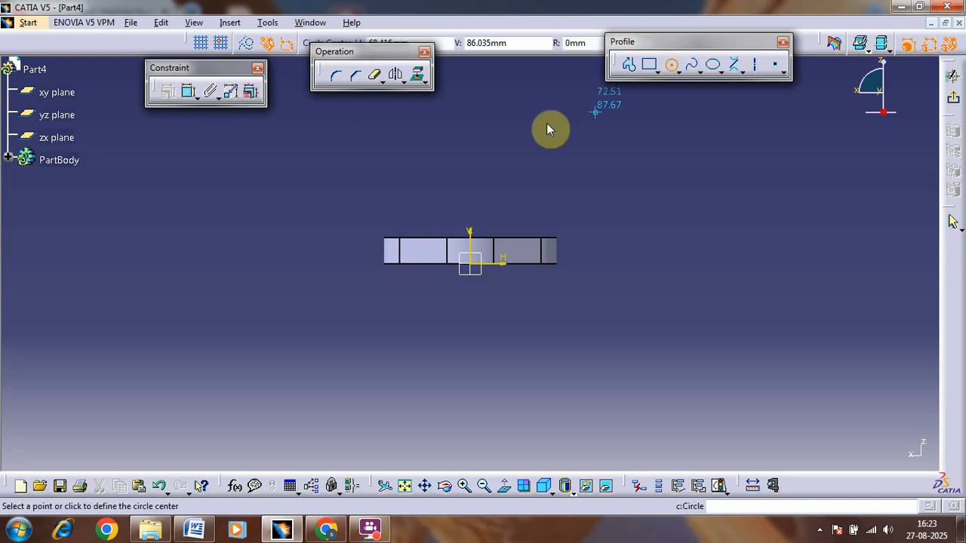
pyautogui.click(469, 121)
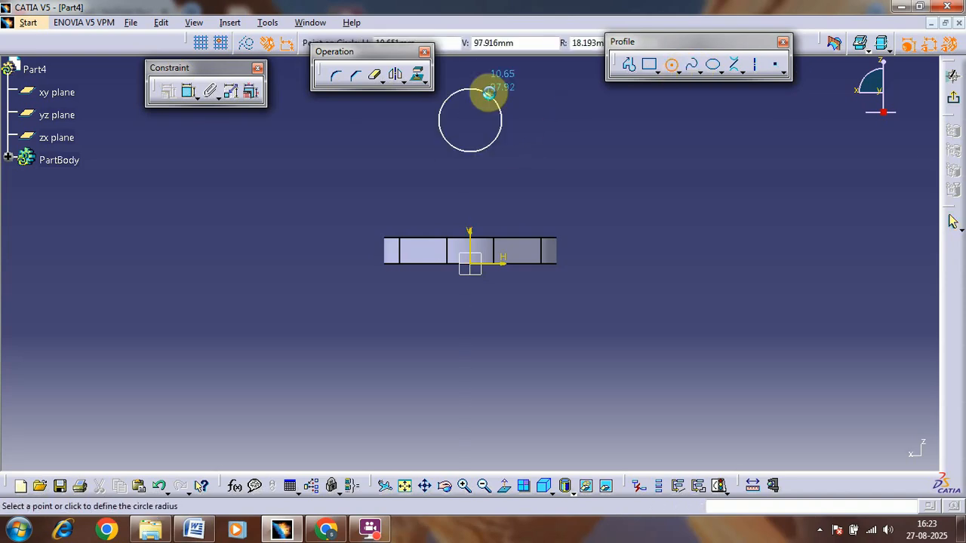
pyautogui.click(489, 92)
# Step: Add a radius constraint to the circle above the flange and set it to 20 mm
pyautogui.click(189, 91)
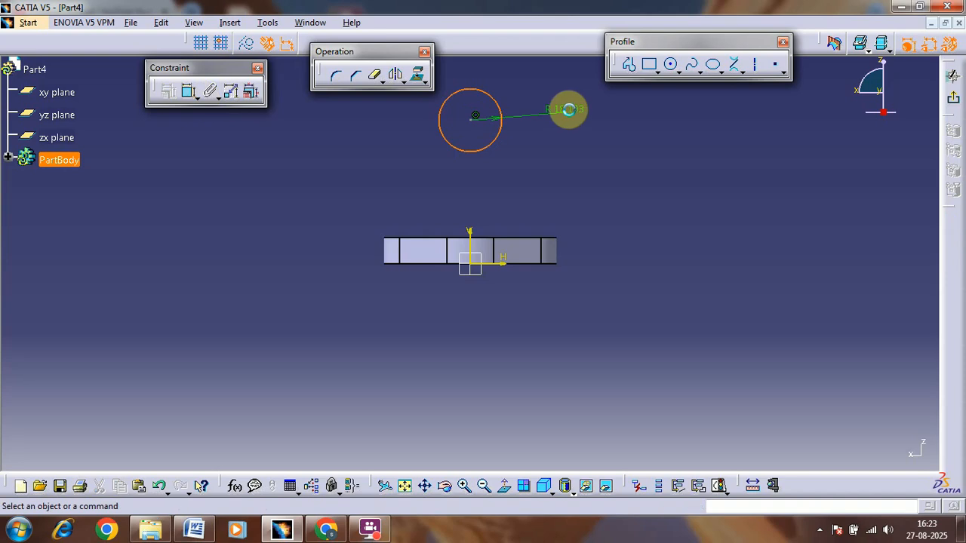
pyautogui.doubleClick(569, 109)
pyautogui.write('20')
pyautogui.press('Return')
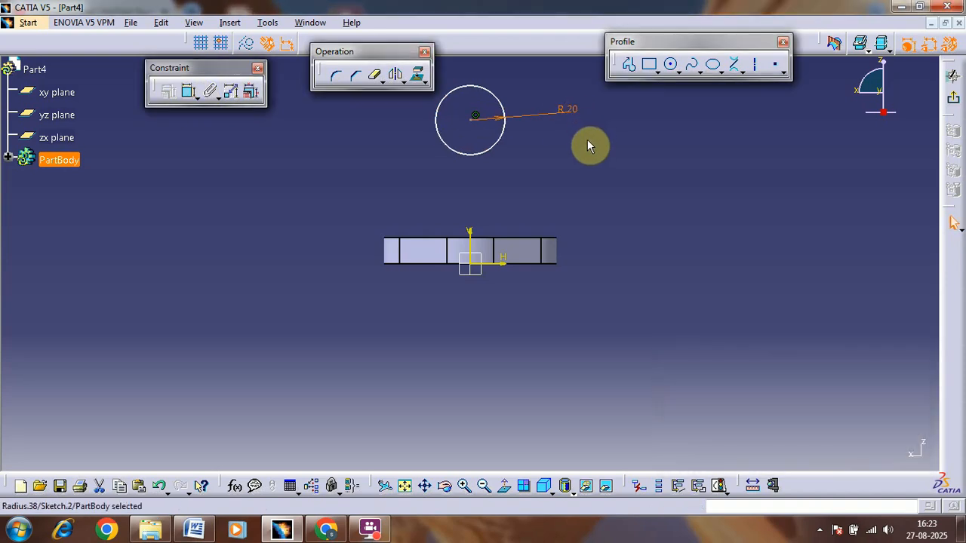
# Step: Check the reference drawing and draw a vertical line about 93 mm long from the circle's right edge down past the flange
pyautogui.hotkey('alt', 'Tab')
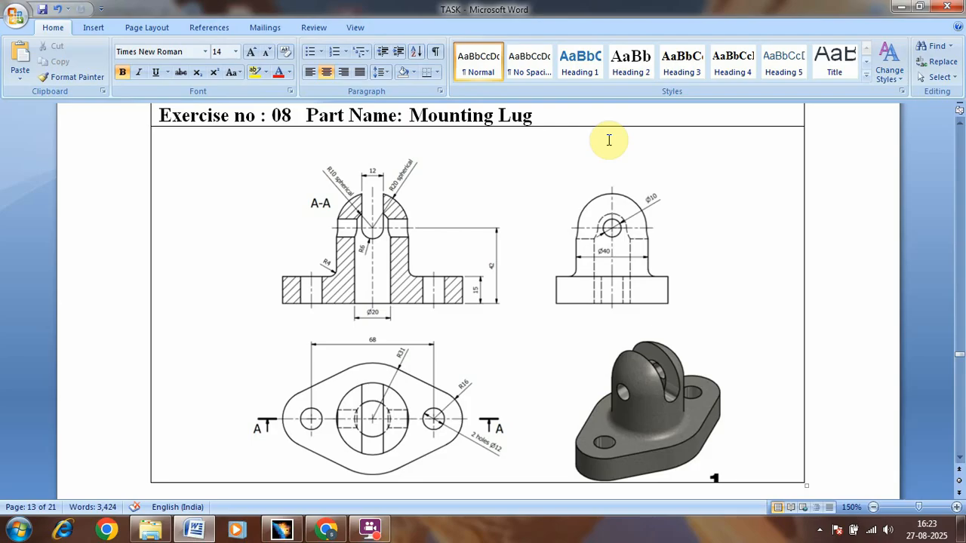
pyautogui.hotkey('alt', 'Tab')
pyautogui.moveTo(608, 156); pyautogui.dragTo(609, 276, button='middle')
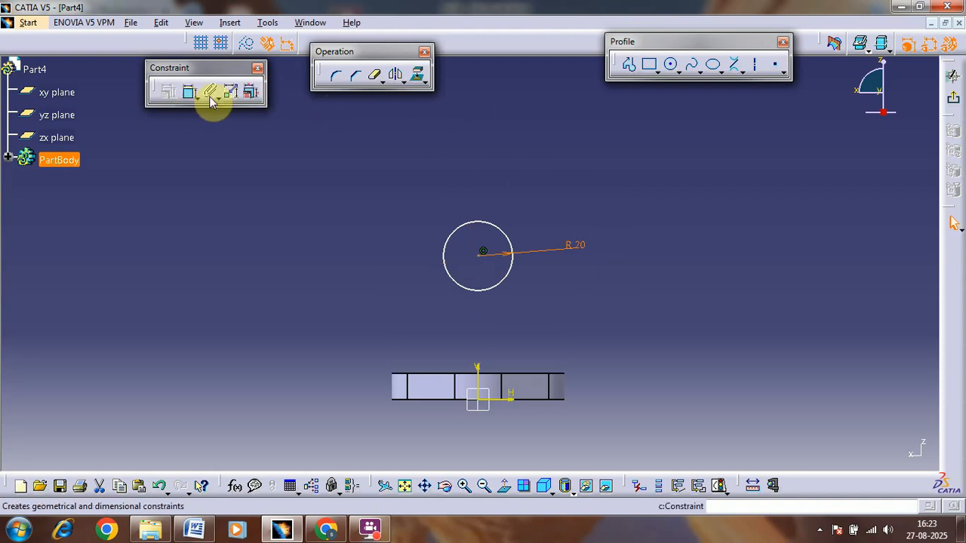
pyautogui.click(744, 73)
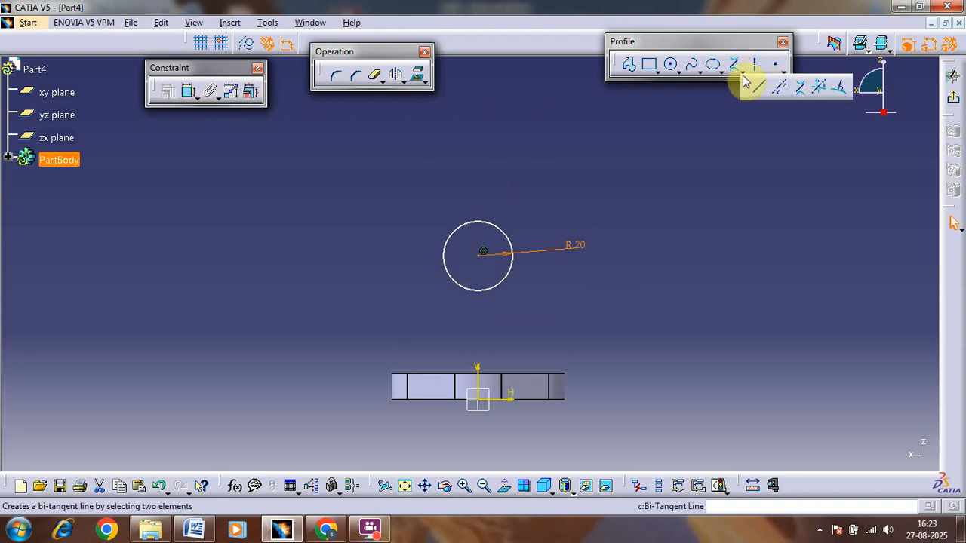
pyautogui.click(751, 86)
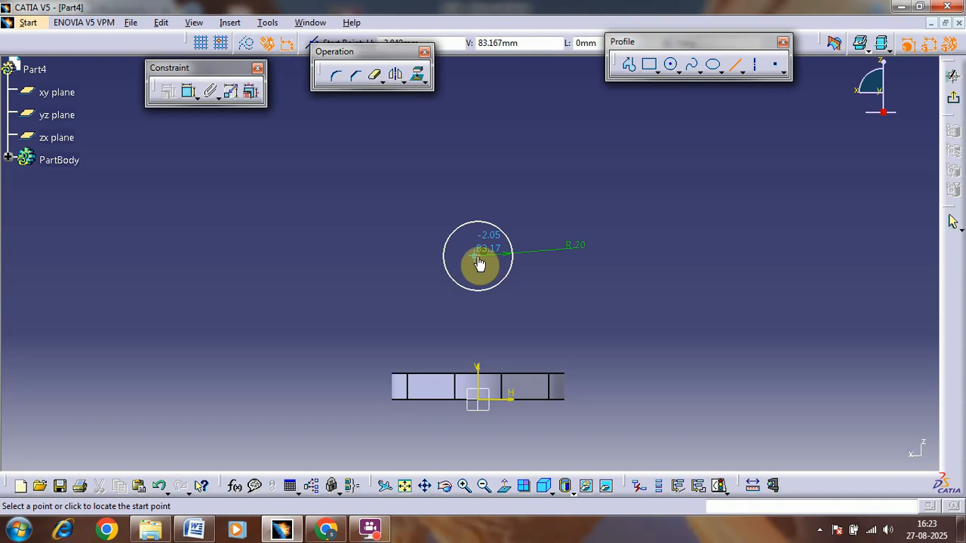
pyautogui.hotkey('alt', 'Tab')
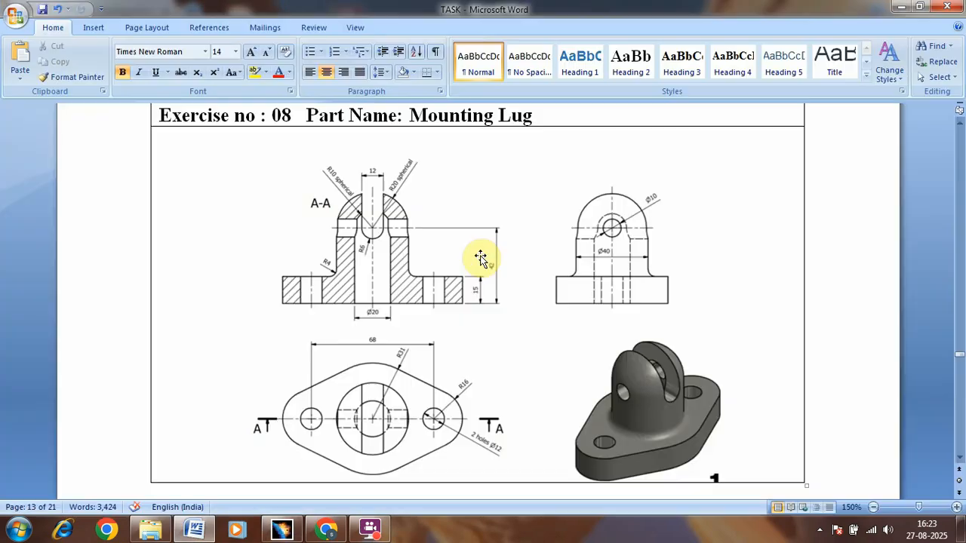
pyautogui.hotkey('alt', 'Tab')
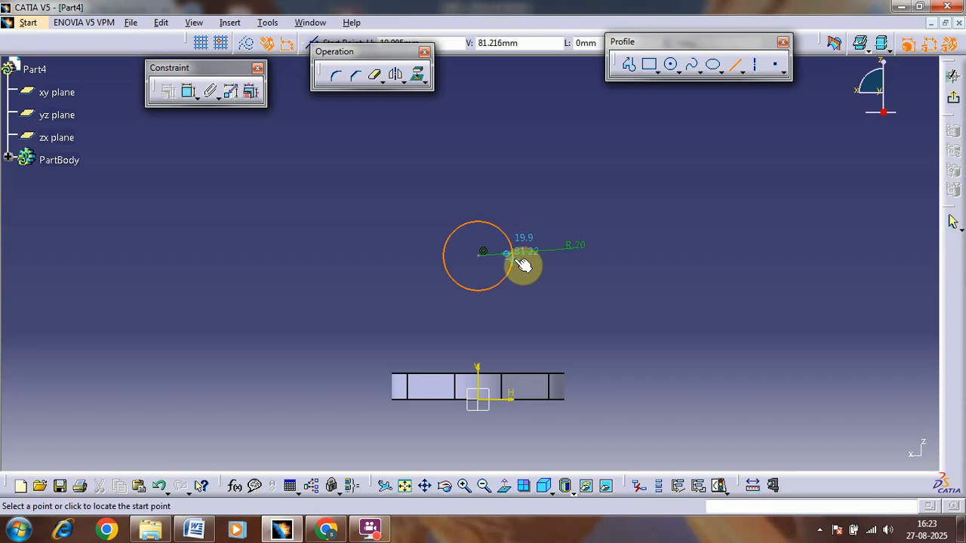
pyautogui.click(516, 268)
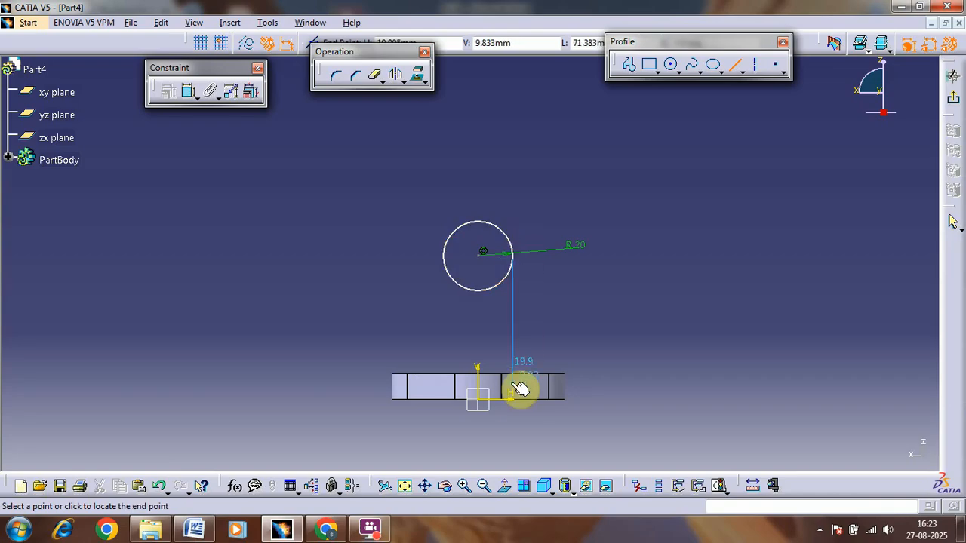
pyautogui.click(511, 424)
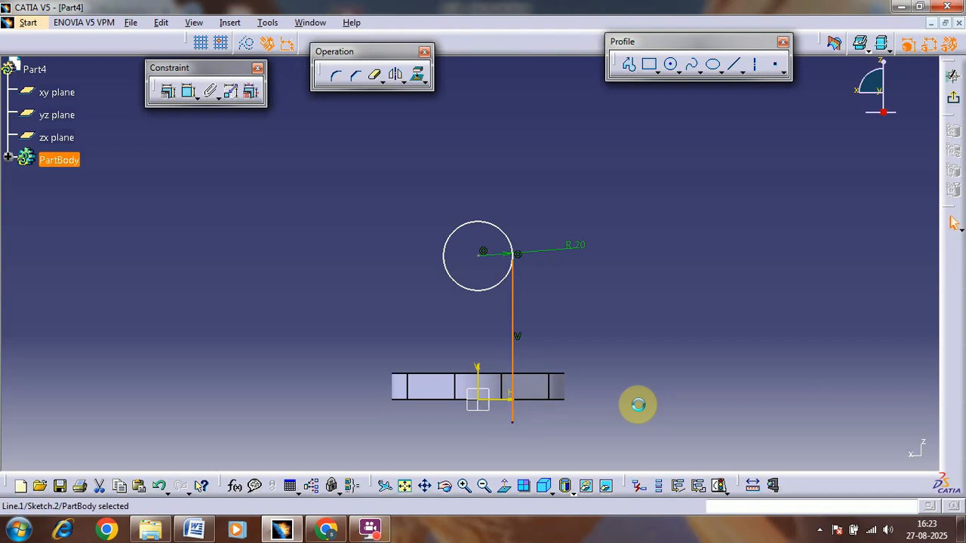
# Step: Draw a horizontal line across the vertical line above the flange and constrain it coincident with the flange's top edge
pyautogui.click(726, 67)
pyautogui.click(373, 343)
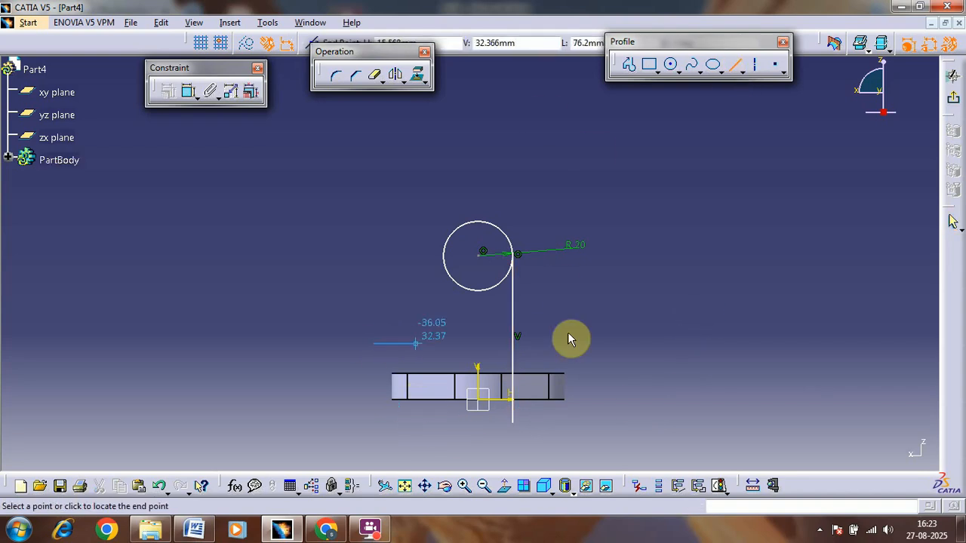
pyautogui.click(624, 343)
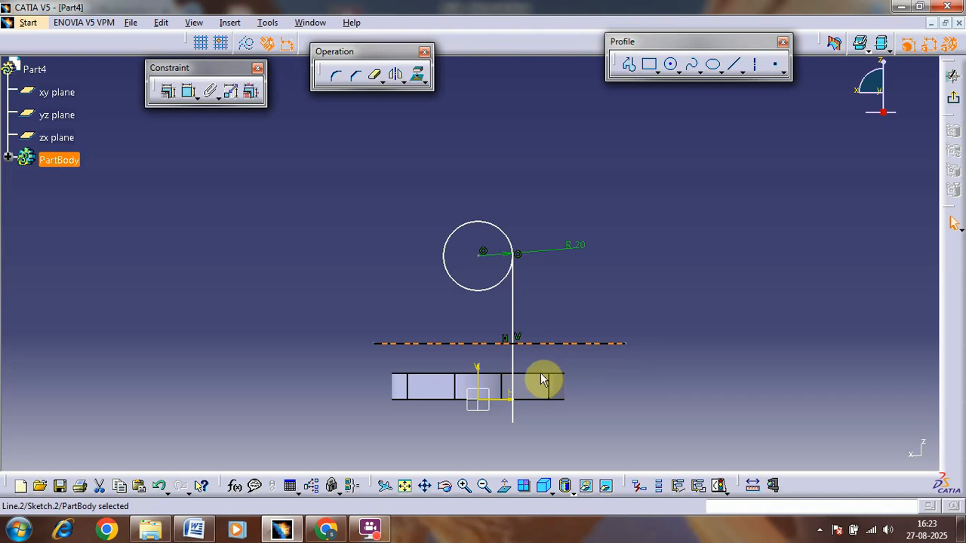
pyautogui.keyDown('ctrl'); pyautogui.click(490, 375); pyautogui.keyUp('ctrl')
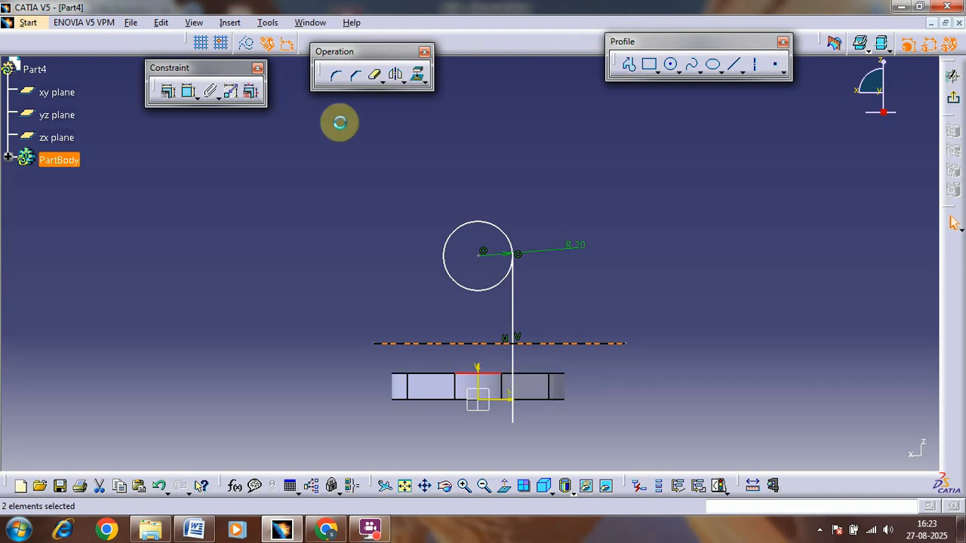
pyautogui.click(185, 97)
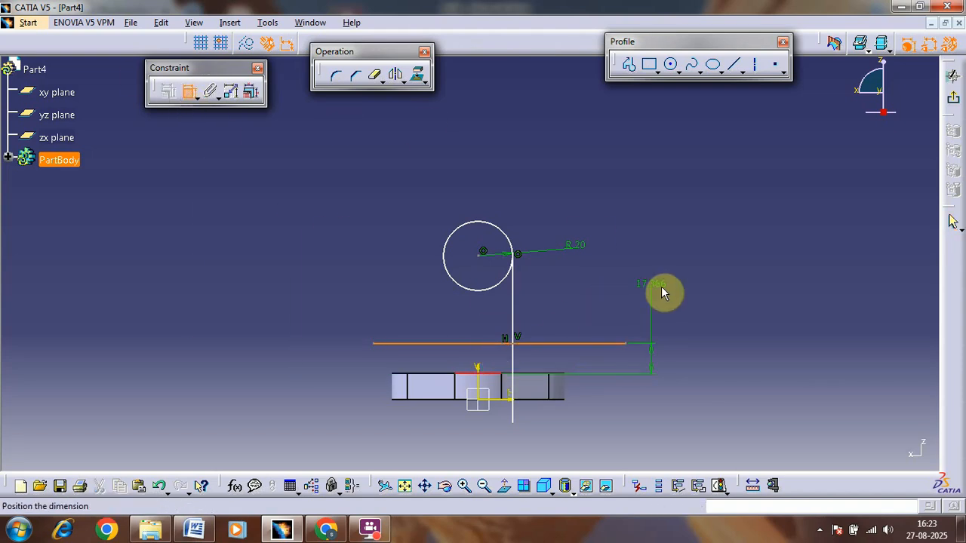
pyautogui.rightClick(716, 330)
pyautogui.click(759, 444)
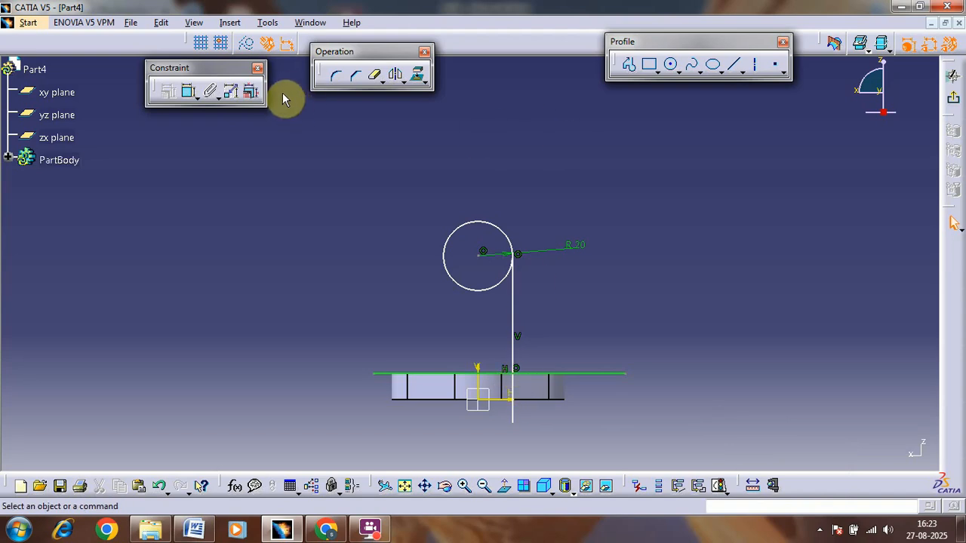
# Step: Check the reference drawing and draw a vertical axis about 187 mm long through the circle's centre and the origin
pyautogui.hotkey('alt', 'Tab')
pyautogui.hotkey('alt', 'Tab')
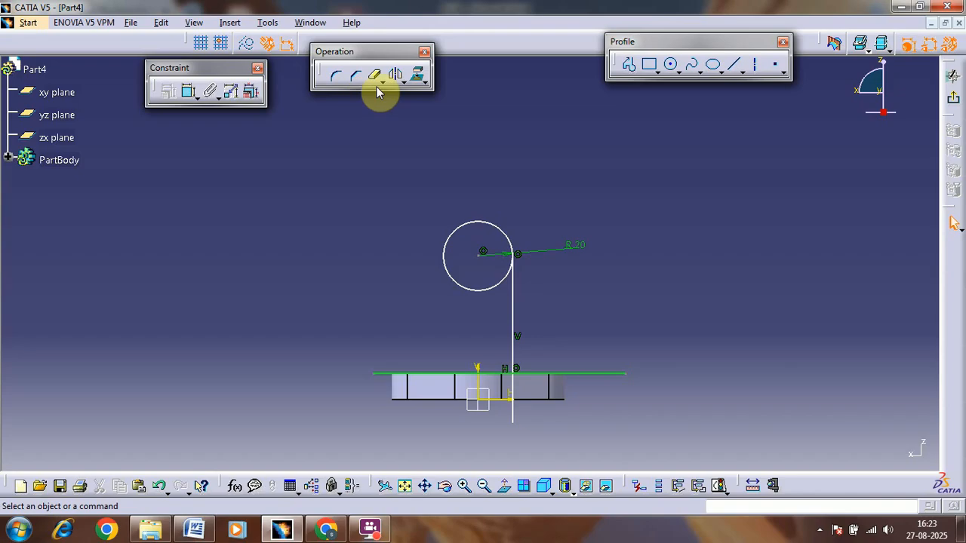
pyautogui.click(756, 64)
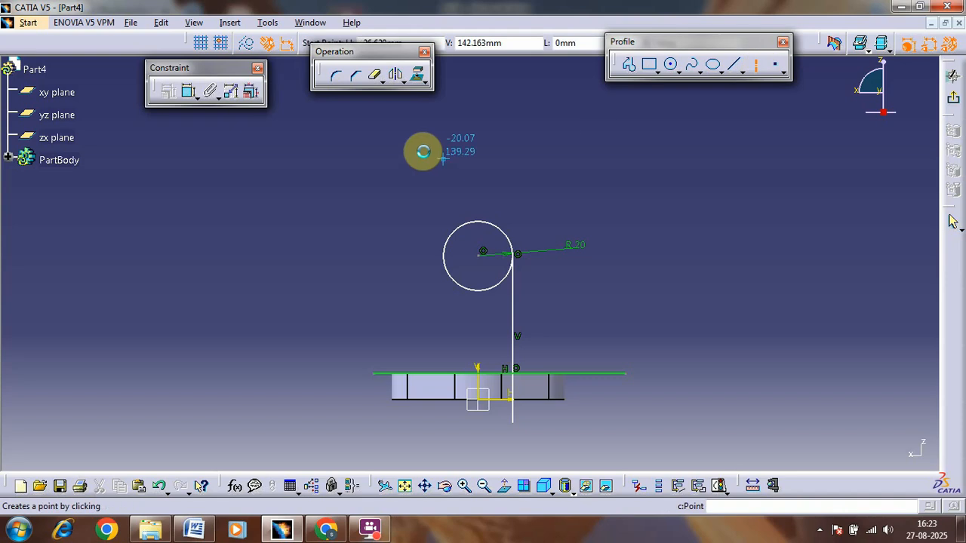
pyautogui.click(476, 135)
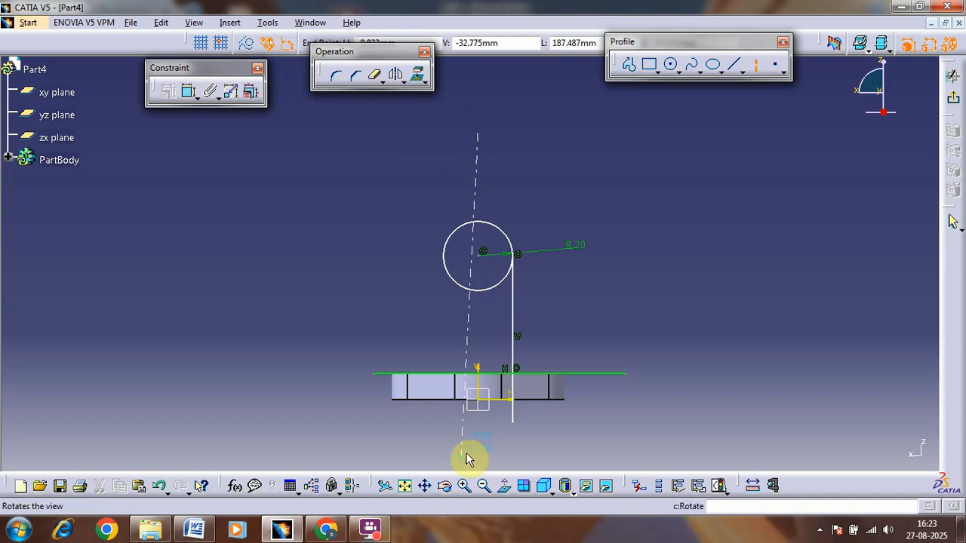
pyautogui.click(480, 455)
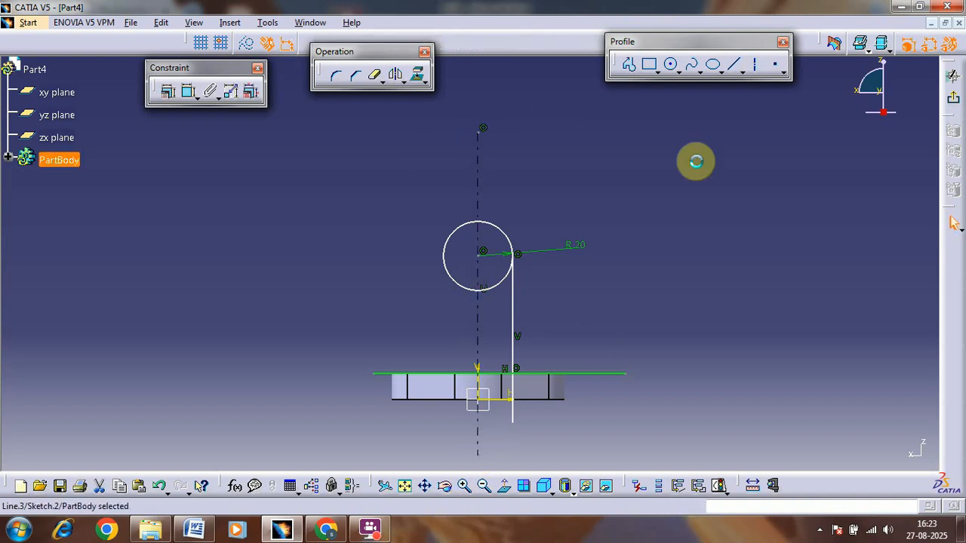
pyautogui.click(755, 64)
pyautogui.click(248, 239)
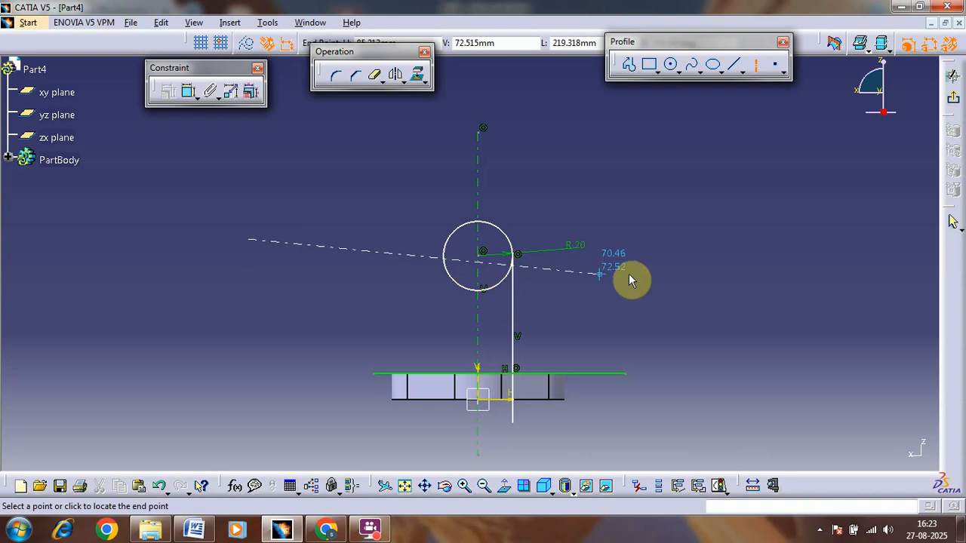
pyautogui.click(754, 68)
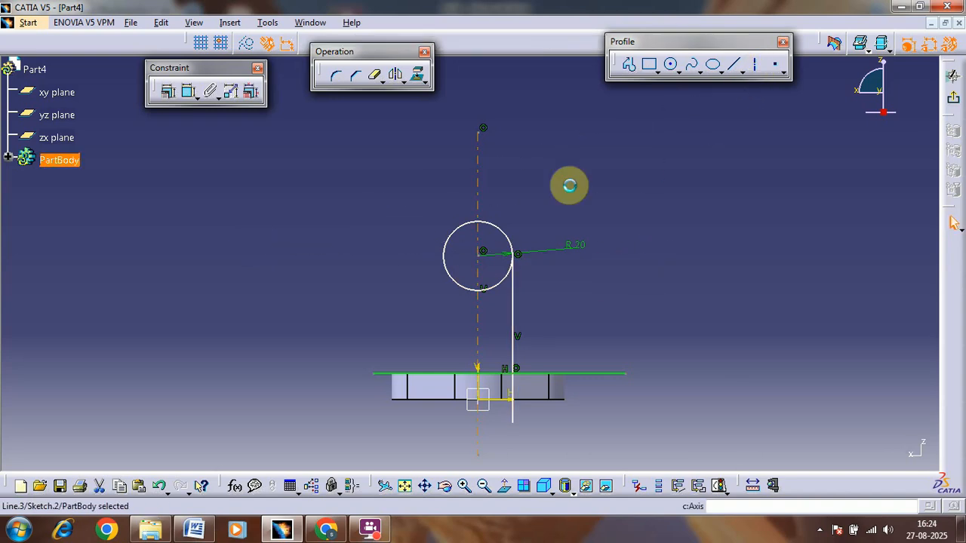
# Step: Draw a horizontal axis through the circle's centre, extending past both sides of the circle
pyautogui.click(755, 67)
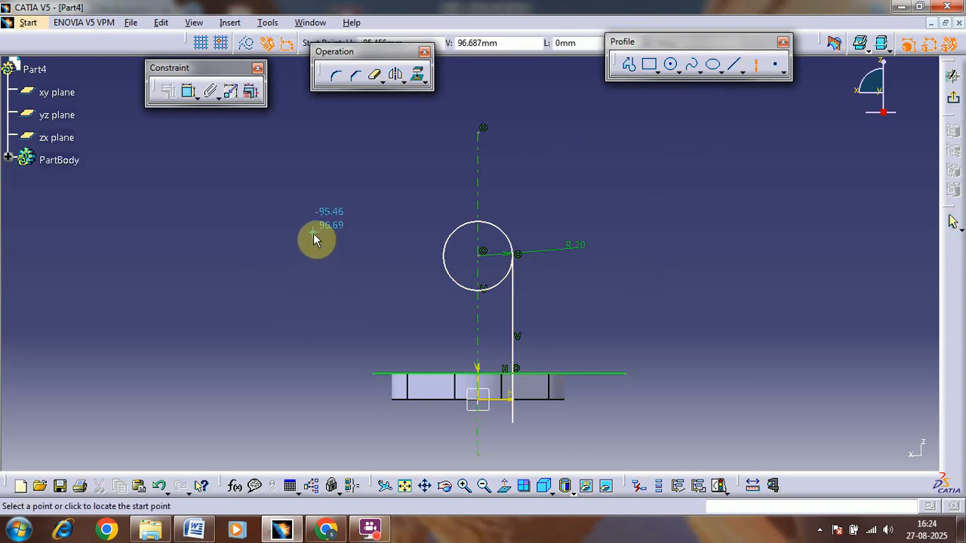
pyautogui.click(314, 255)
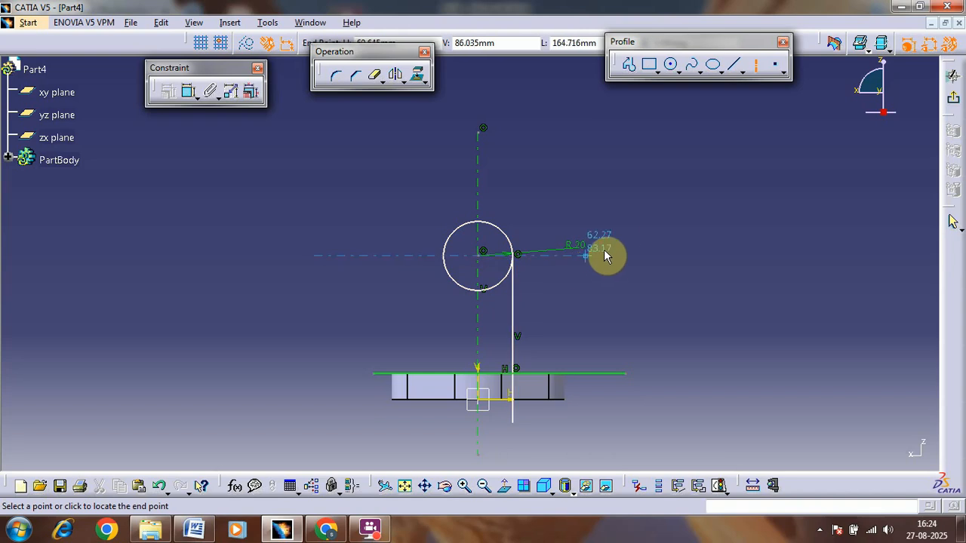
pyautogui.click(612, 255)
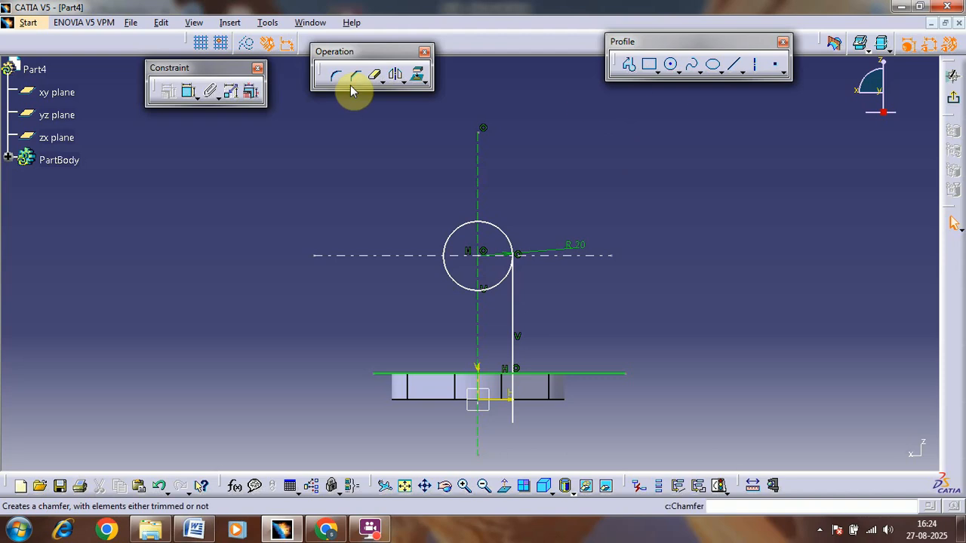
# Step: Trim the R20 circle to the quarter arc between the vertical axis and the vertical line's upper end
pyautogui.click(375, 75)
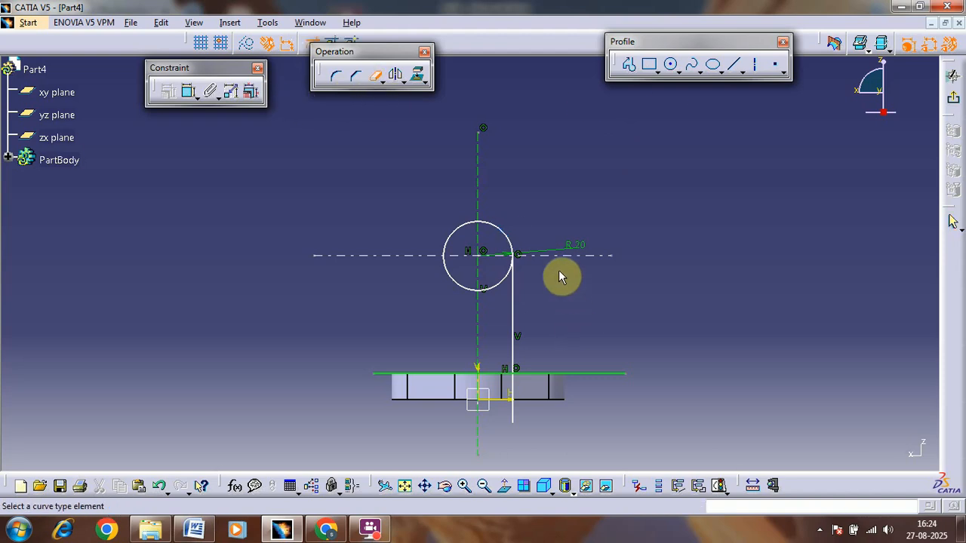
pyautogui.click(493, 293)
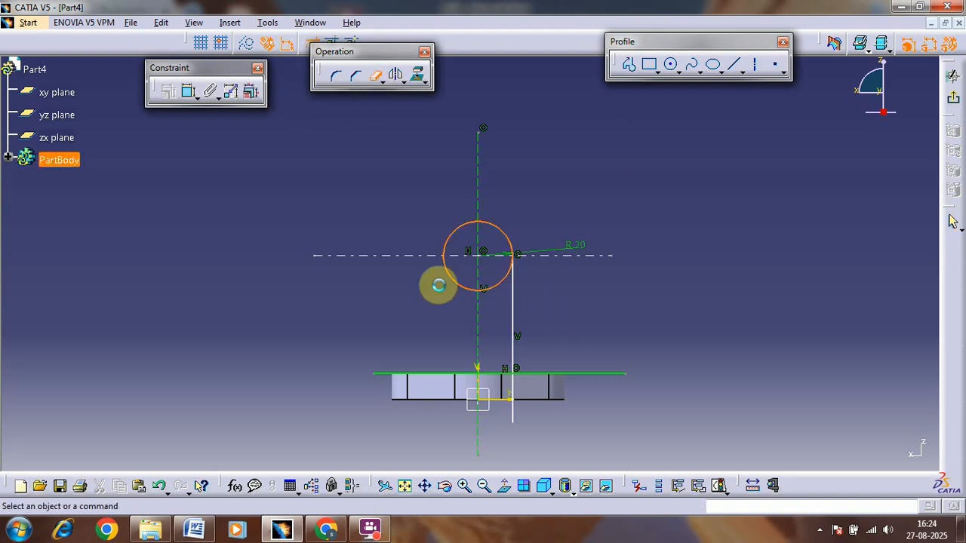
pyautogui.click(376, 77)
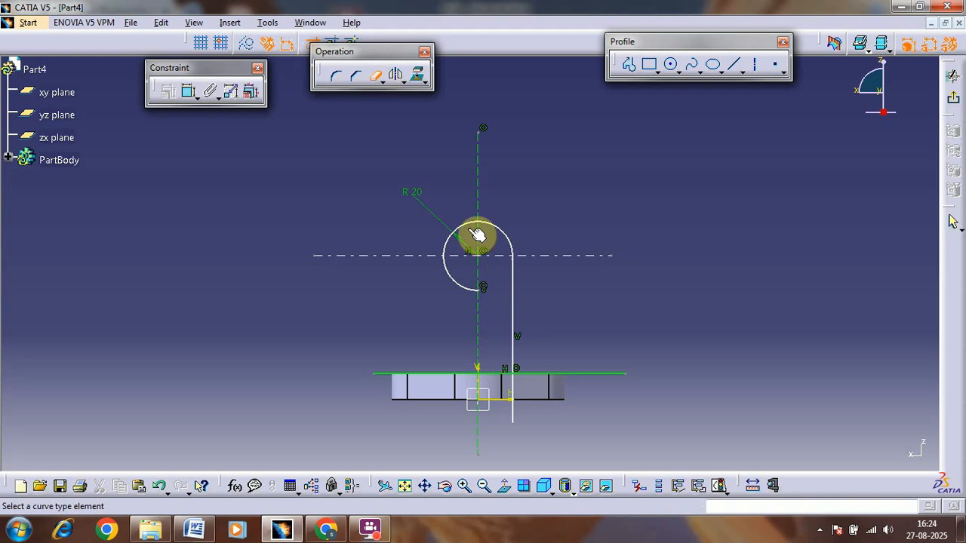
pyautogui.click(462, 265)
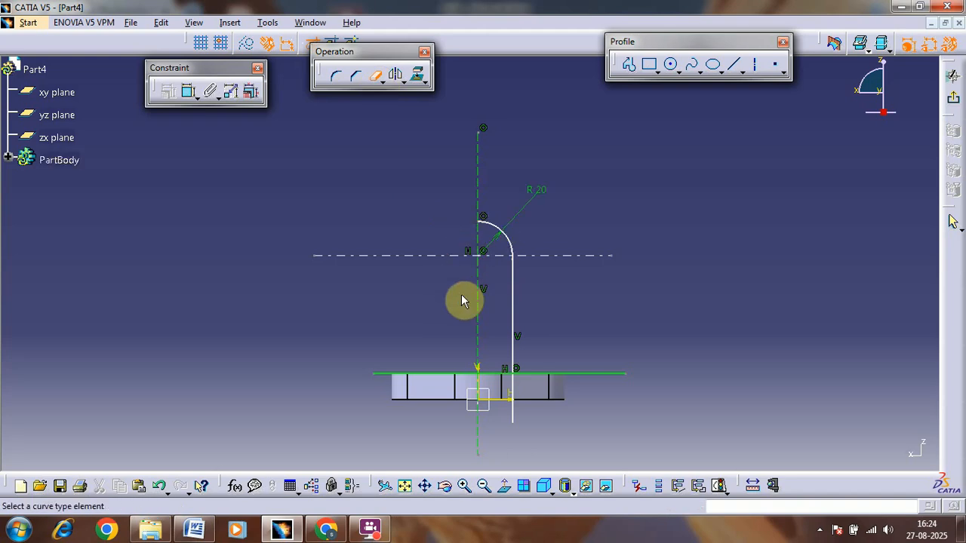
# Step: Trim the vertical line below the flange's top edge and the horizontal line on both sides of the profile
pyautogui.click(513, 396)
pyautogui.click(549, 374)
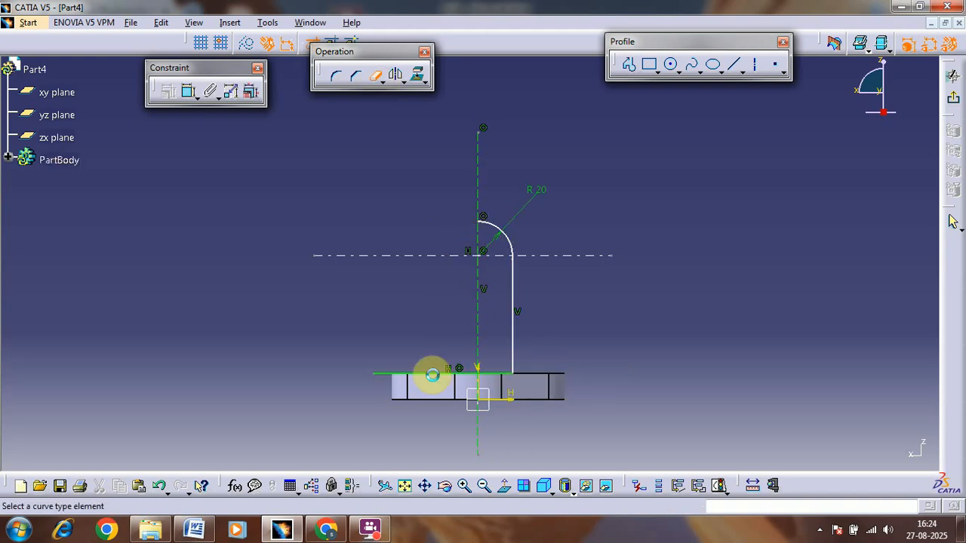
pyautogui.click(436, 374)
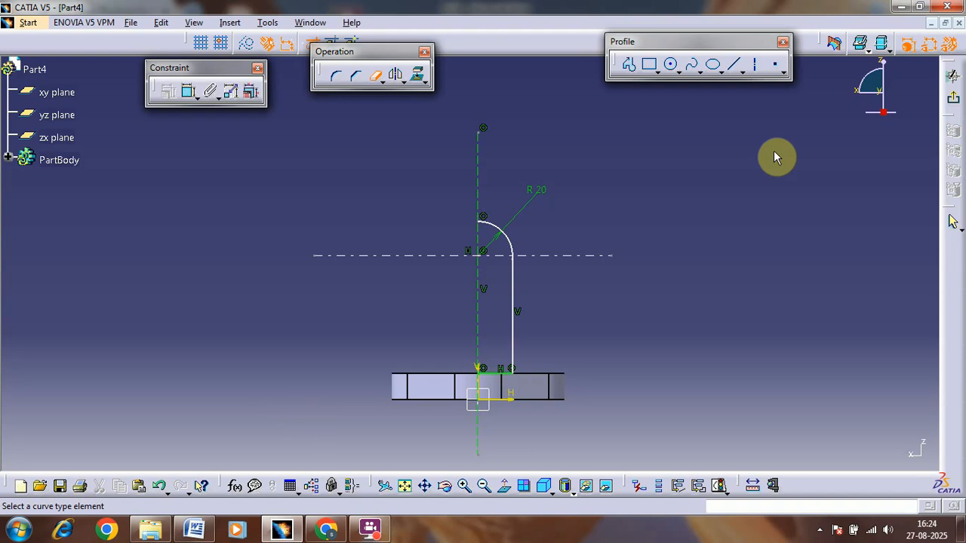
# Step: Close the profile with a vertical line along the axis from the arc's top to the base line, and move the R20 dimension label upward
pyautogui.click(738, 69)
pyautogui.click(480, 224)
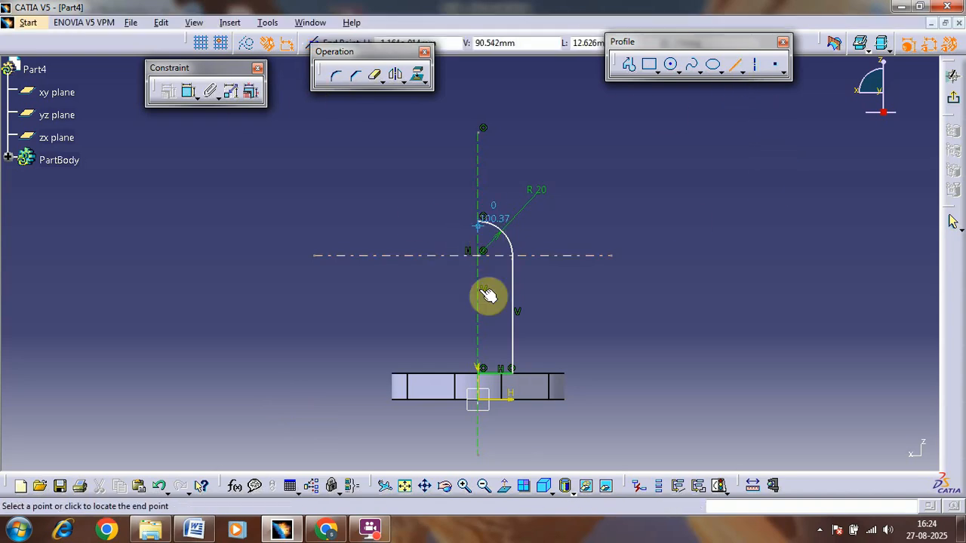
pyautogui.click(483, 372)
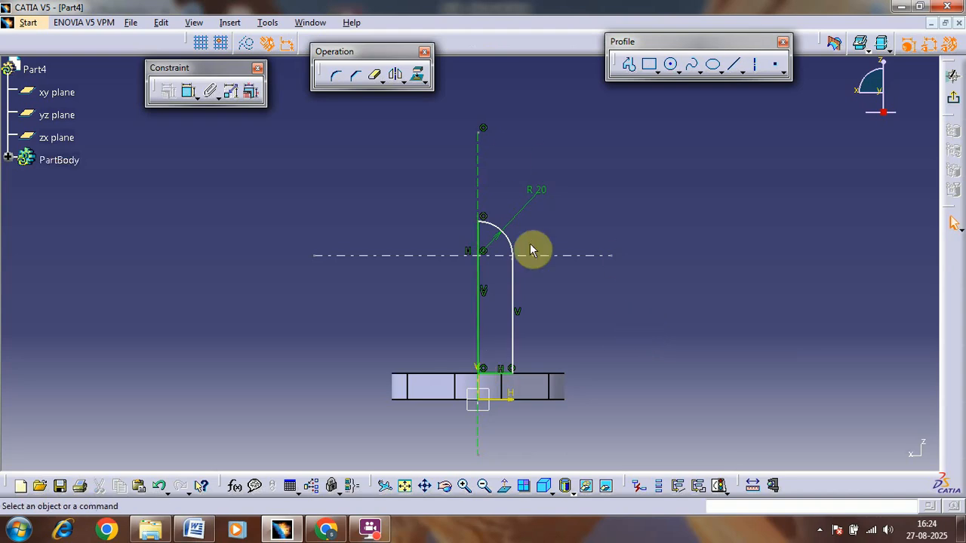
pyautogui.moveTo(526, 208); pyautogui.dragTo(532, 152)
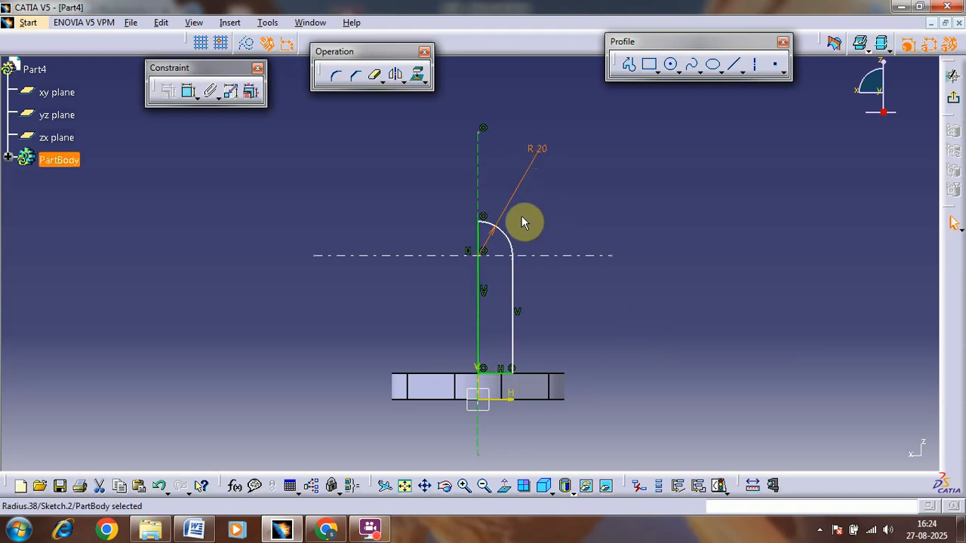
pyautogui.click(521, 216)
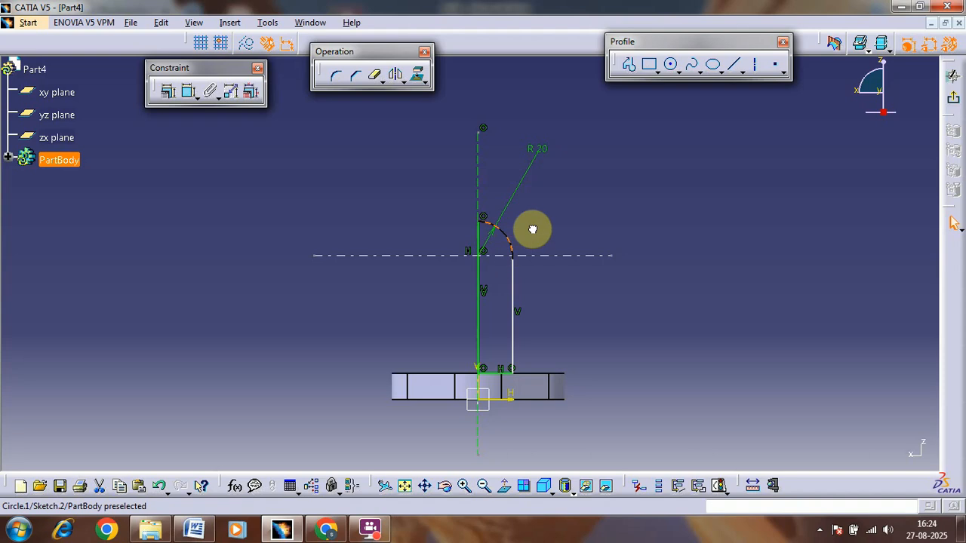
pyautogui.click(676, 253)
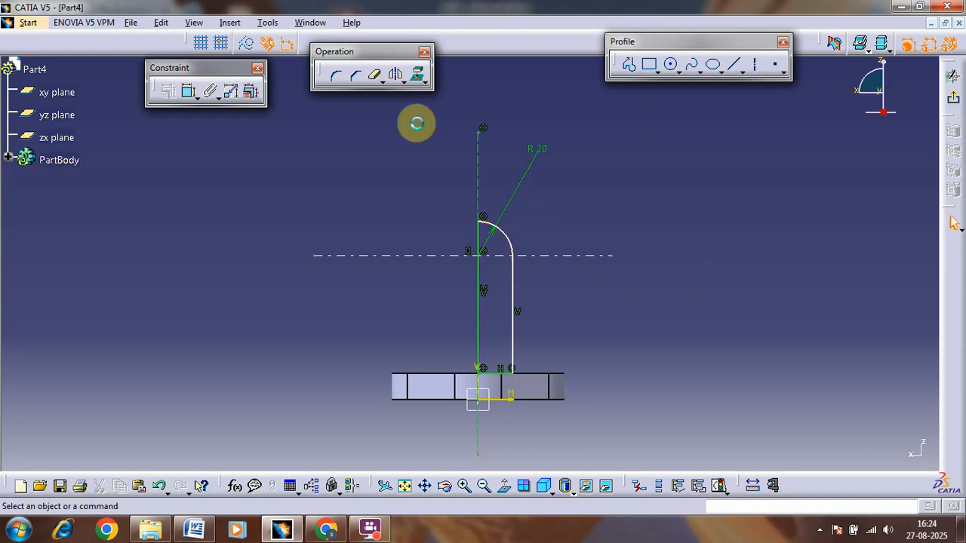
# Step: Try to dimension the arc centre's height from the flange's top edge, checking it against the reference drawing
pyautogui.click(189, 91)
pyautogui.click(507, 257)
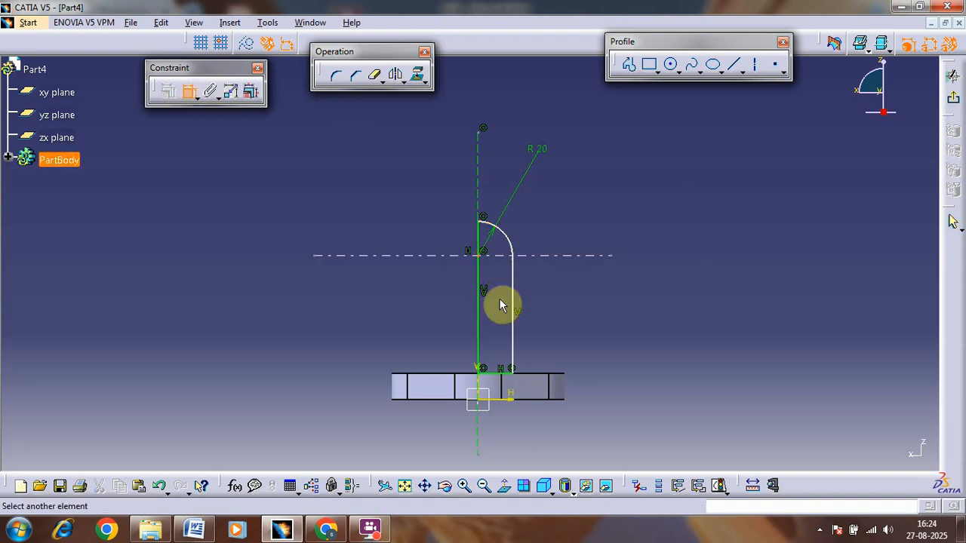
pyautogui.click(513, 375)
pyautogui.click(714, 350)
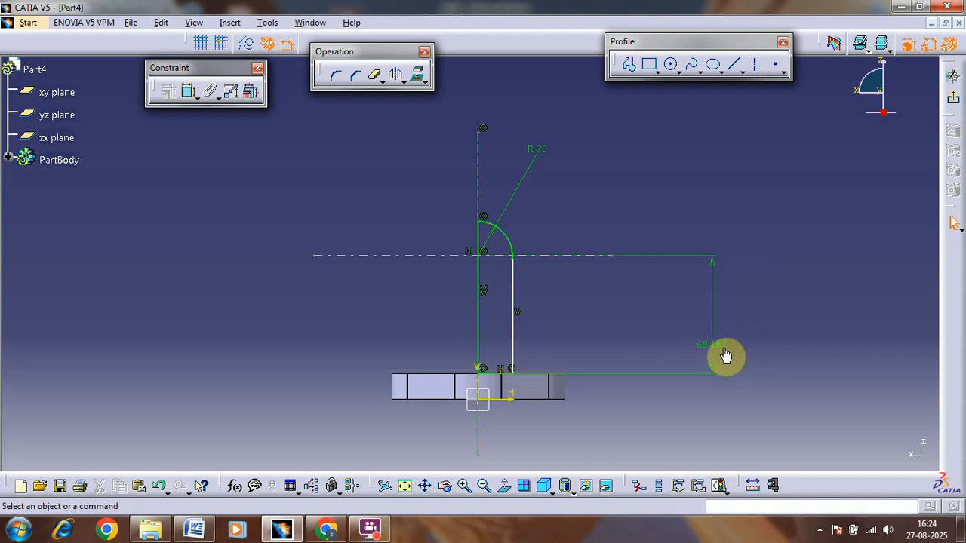
pyautogui.hotkey('alt', 'Tab')
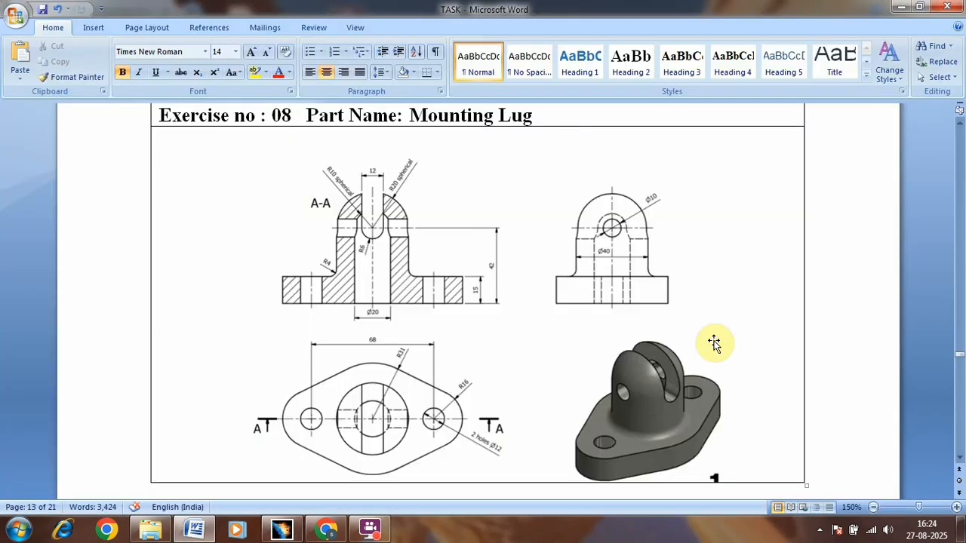
pyautogui.hotkey('alt', 'Tab')
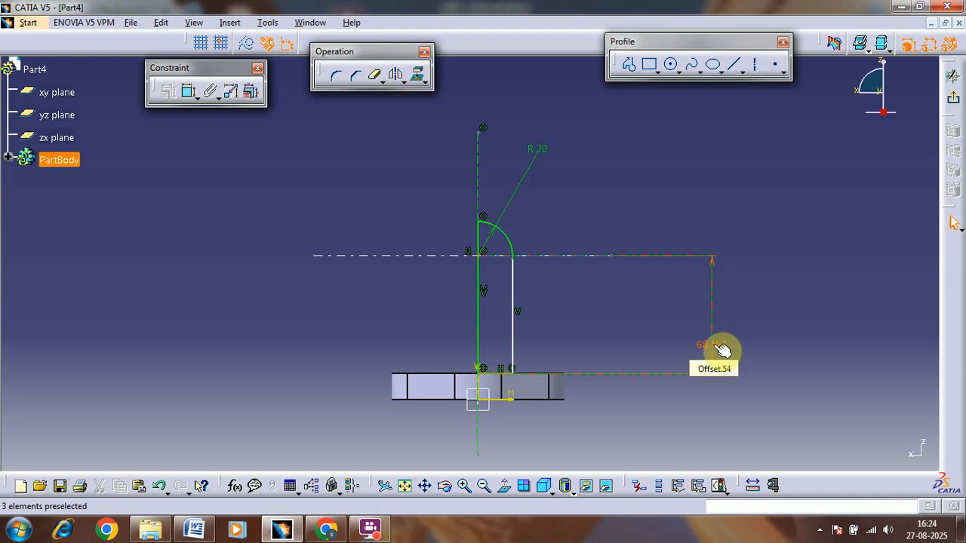
pyautogui.click(714, 347)
pyautogui.doubleClick(713, 346)
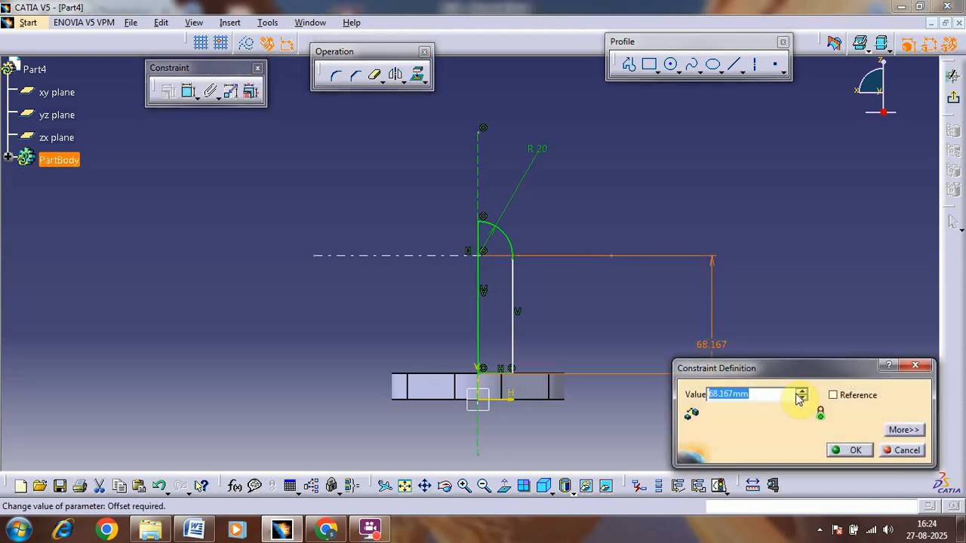
pyautogui.click(905, 448)
pyautogui.hotkey('ctrl', 'z')
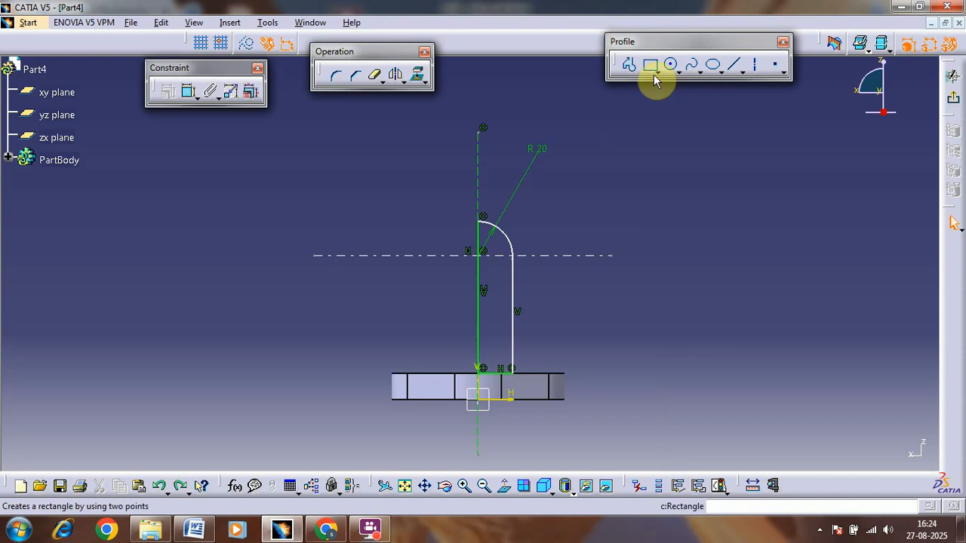
# Step: Dimension the arc centre's height from the sketch's horizontal axis at the flange's underside and set it to 42 mm
pyautogui.click(190, 92)
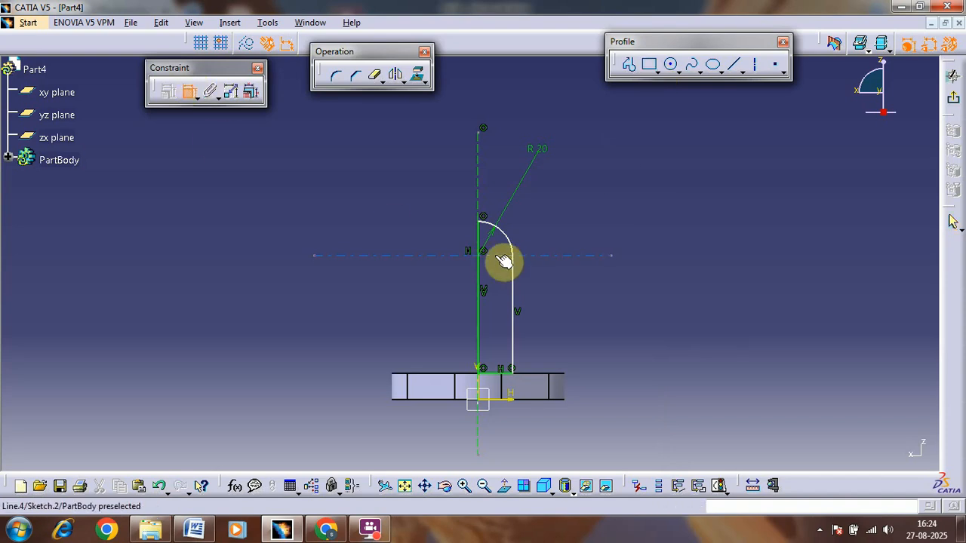
pyautogui.click(517, 404)
pyautogui.click(721, 344)
pyautogui.doubleClick(723, 345)
pyautogui.write('42mm')
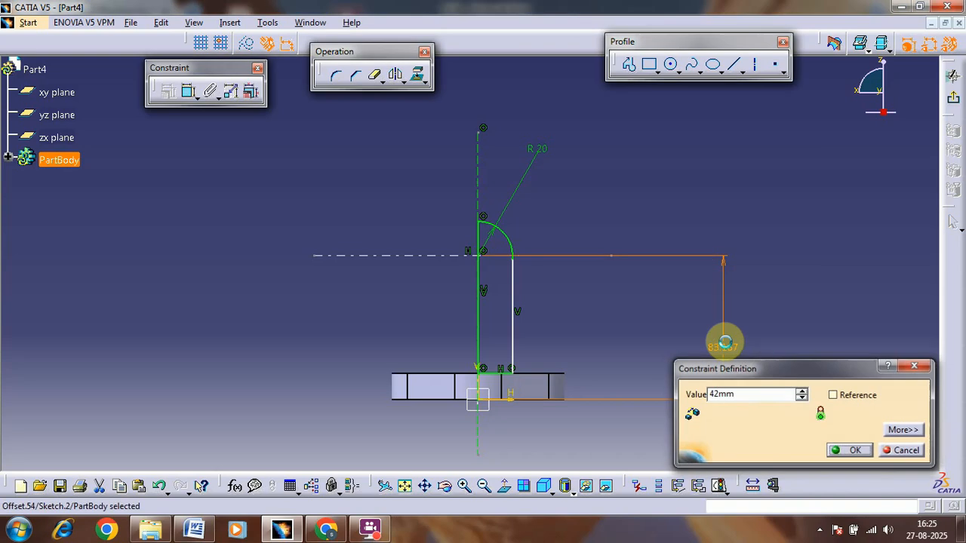
pyautogui.press('Return')
# Step: Check the reference drawing, dimension the length of the profile's outer vertical line, and exit the sketch
pyautogui.hotkey('alt', 'Tab')
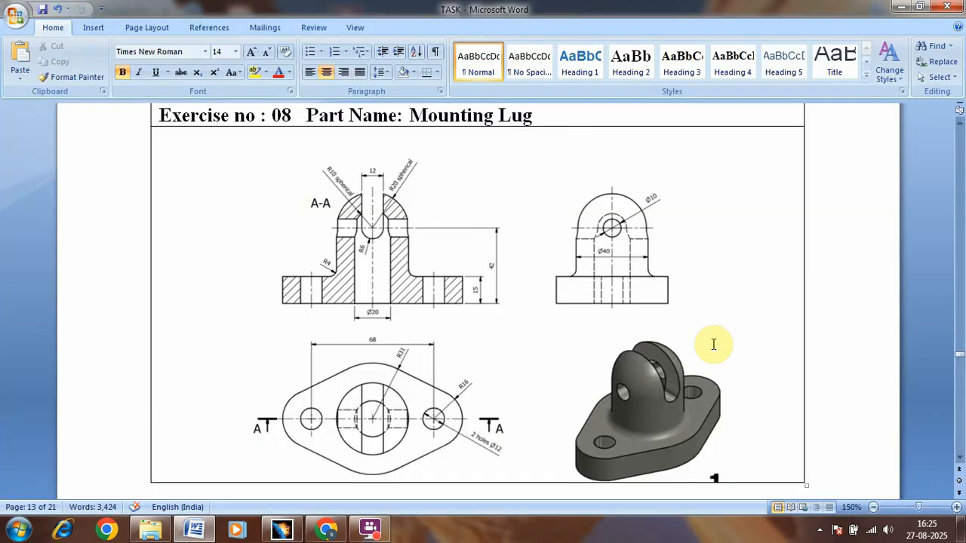
pyautogui.hotkey('alt', 'Tab')
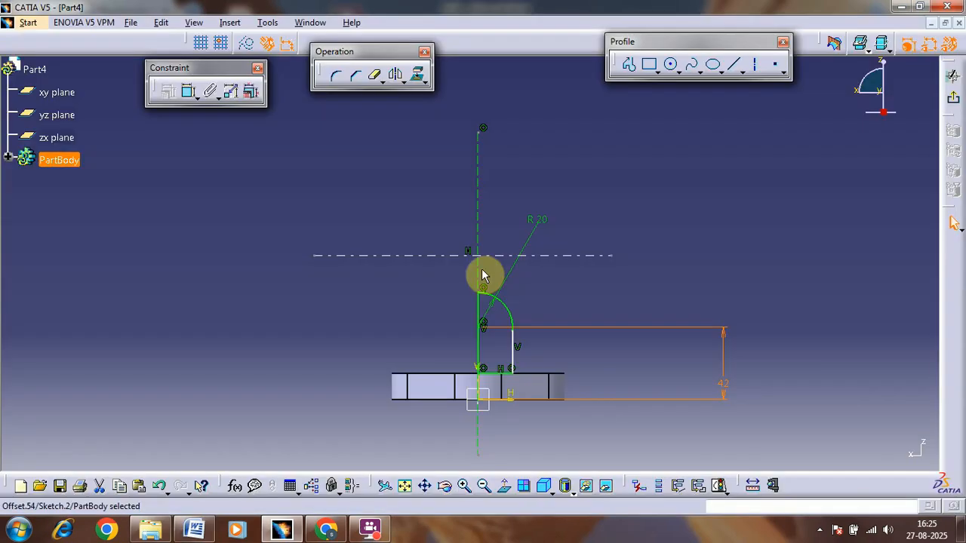
pyautogui.hotkey('alt', 'Tab')
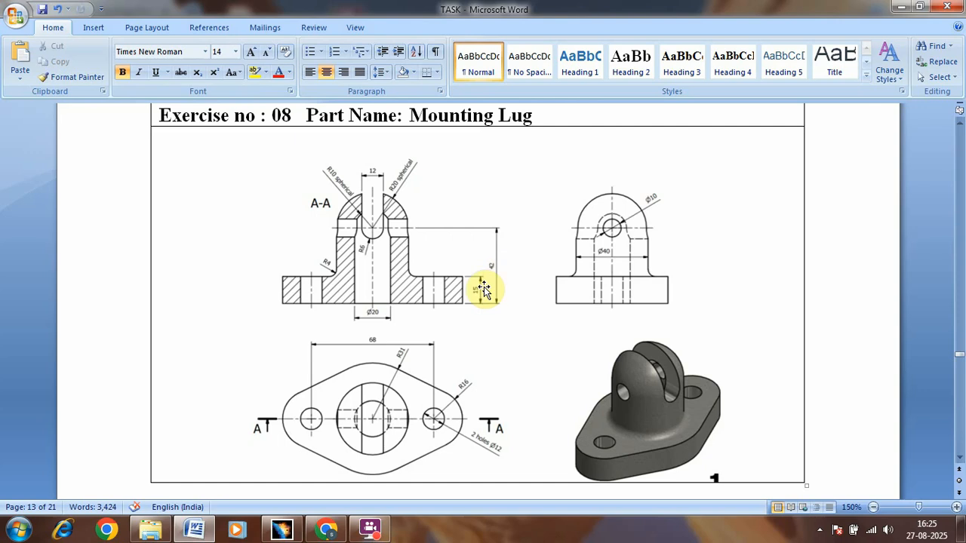
pyautogui.hotkey('alt', 'Tab')
pyautogui.click(548, 386)
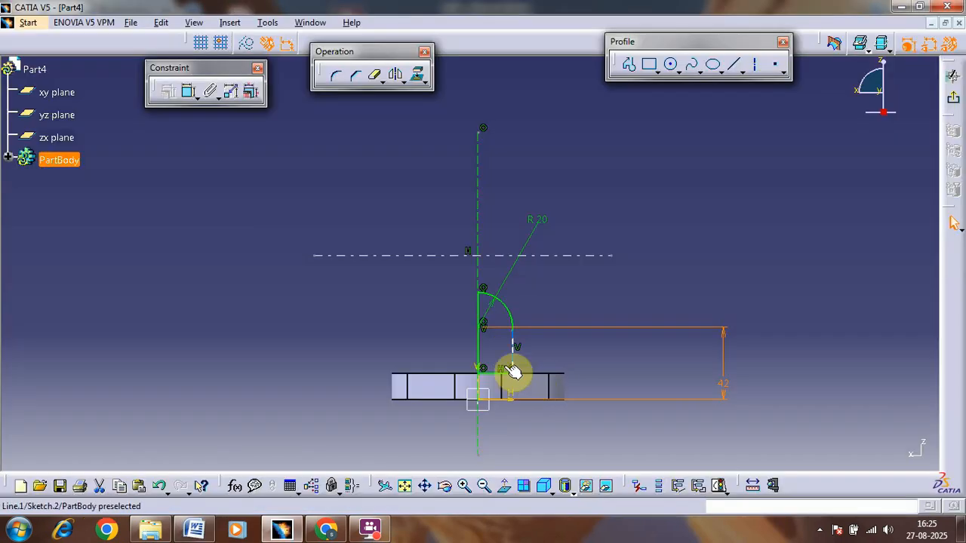
pyautogui.hotkey('alt', 'Tab')
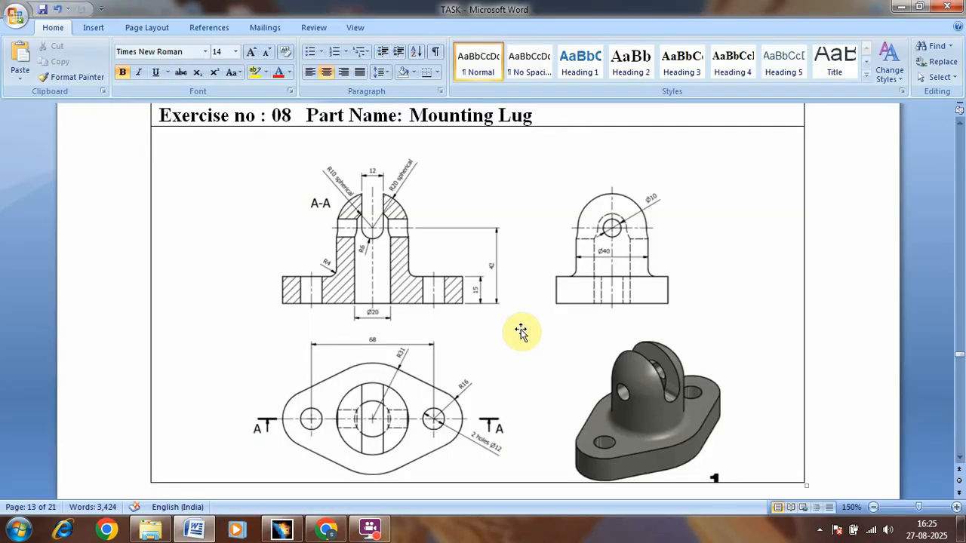
pyautogui.hotkey('alt', 'Tab')
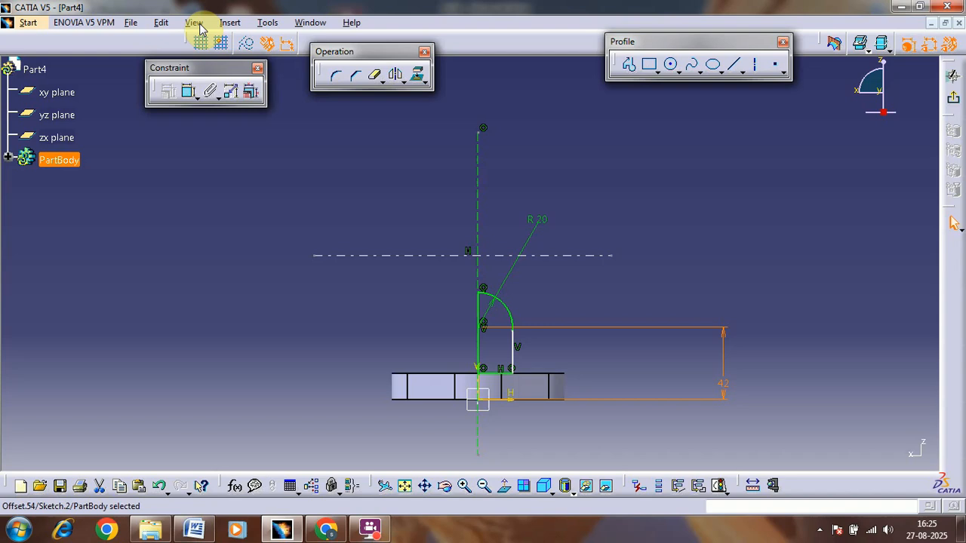
pyautogui.click(189, 92)
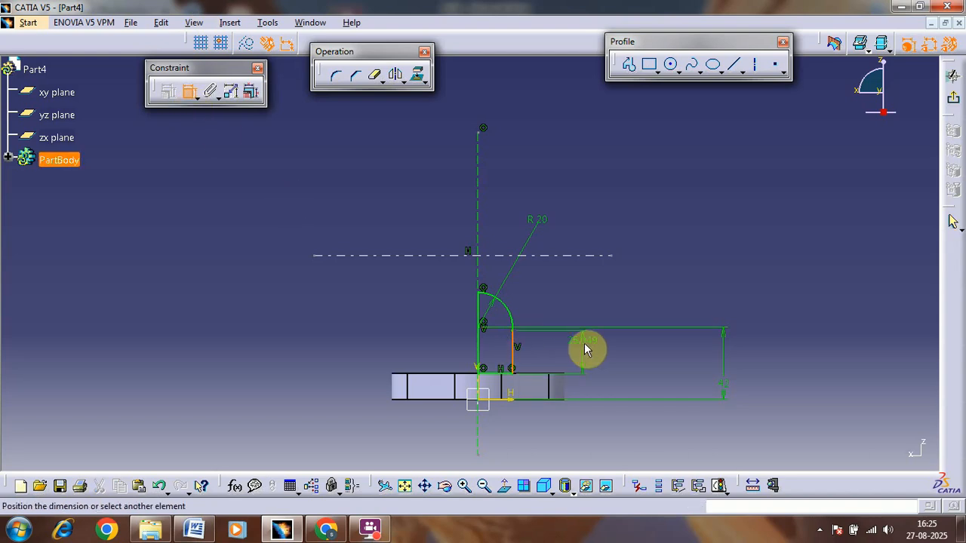
pyautogui.click(586, 349)
pyautogui.keyDown('ctrl'); pyautogui.moveTo(652, 279); pyautogui.dragTo(715, 131, button='middle'); pyautogui.keyUp('ctrl')
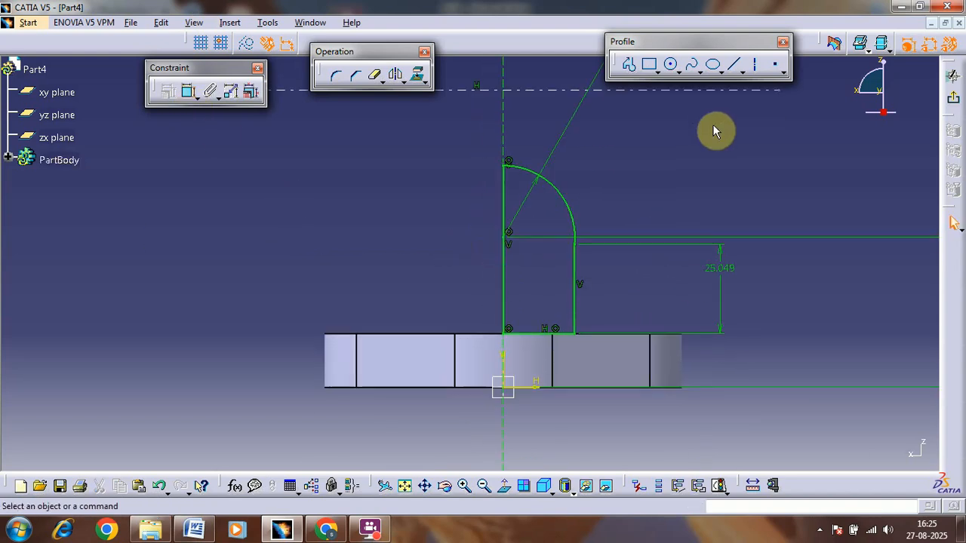
pyautogui.click(948, 101)
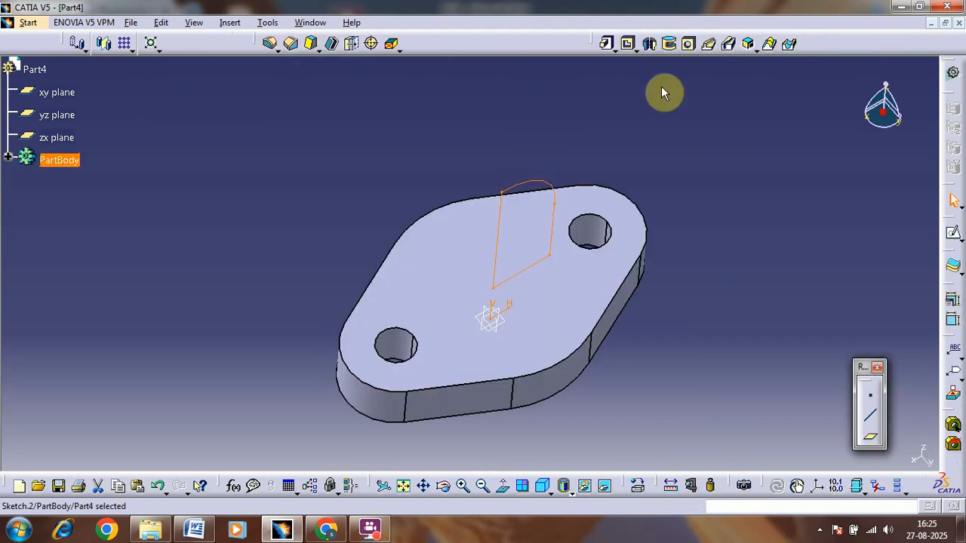
# Step: Revolve the boss profile 360 degrees as a Shaft about its inner vertical edge and inspect the domed boss
pyautogui.click(648, 45)
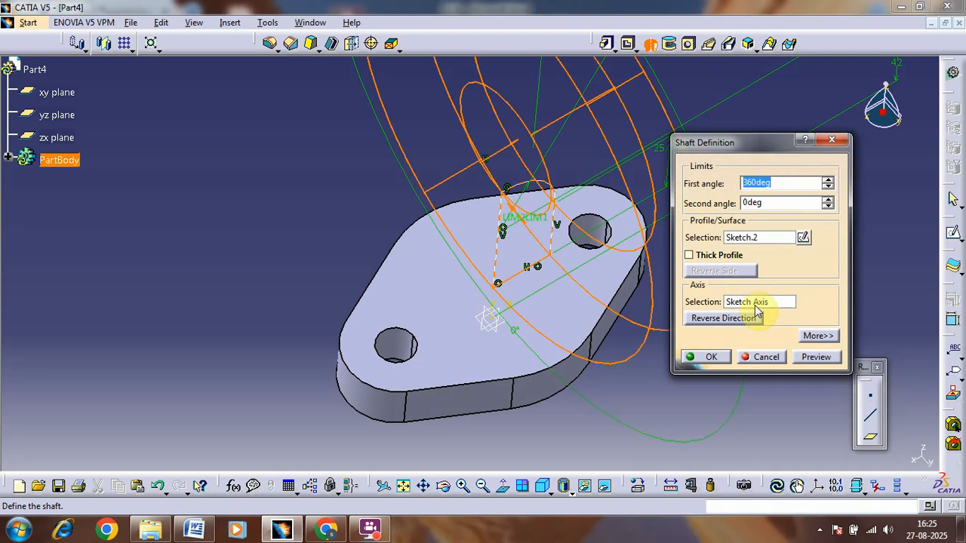
pyautogui.click(777, 357)
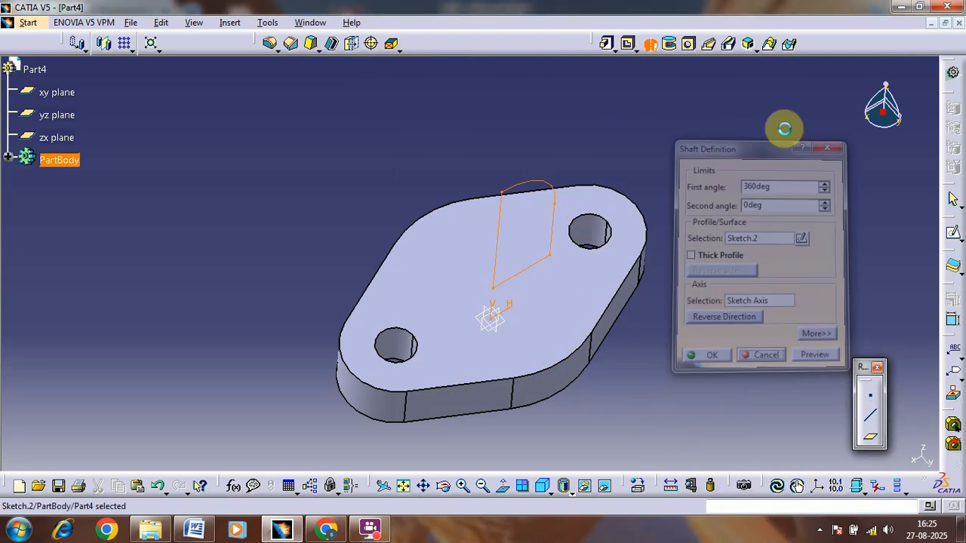
pyautogui.click(656, 47)
pyautogui.click(549, 190)
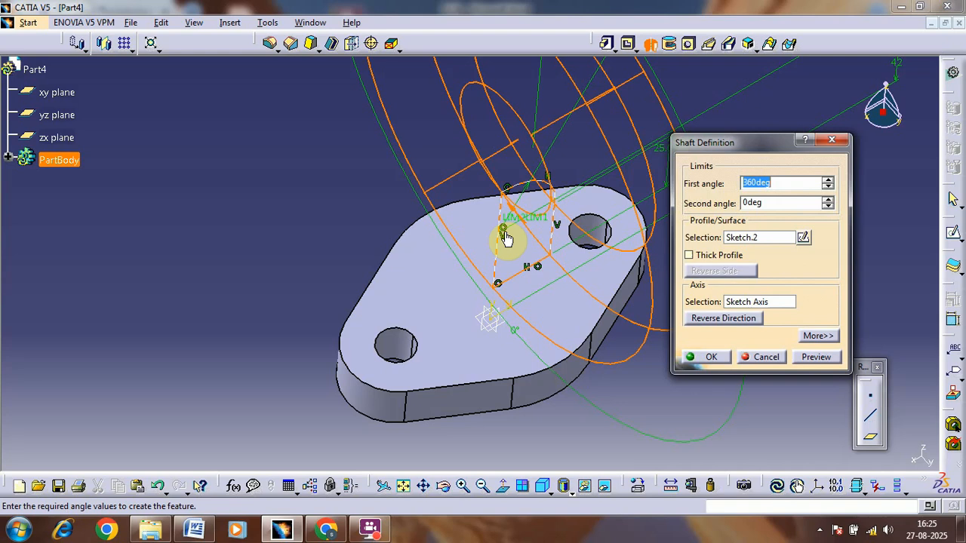
pyautogui.click(740, 302)
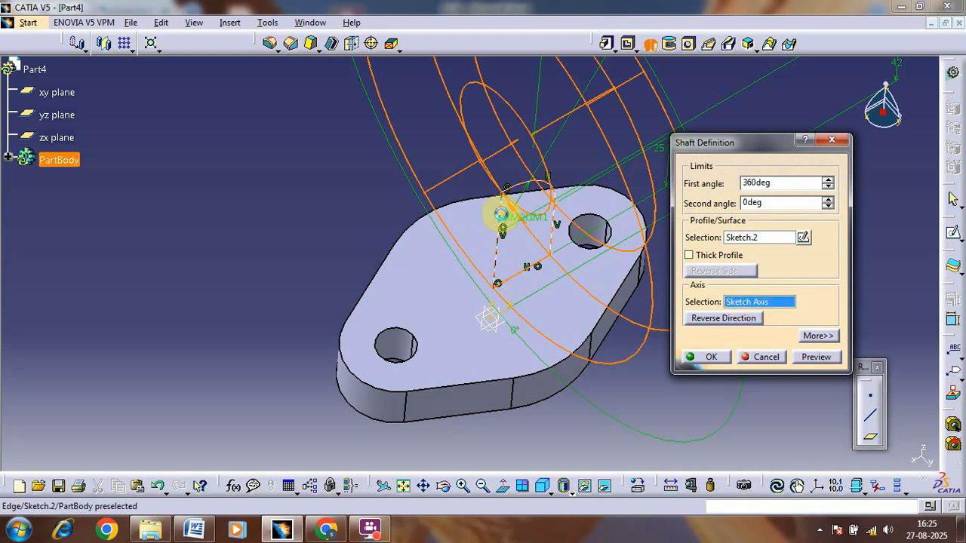
pyautogui.click(504, 219)
pyautogui.click(709, 358)
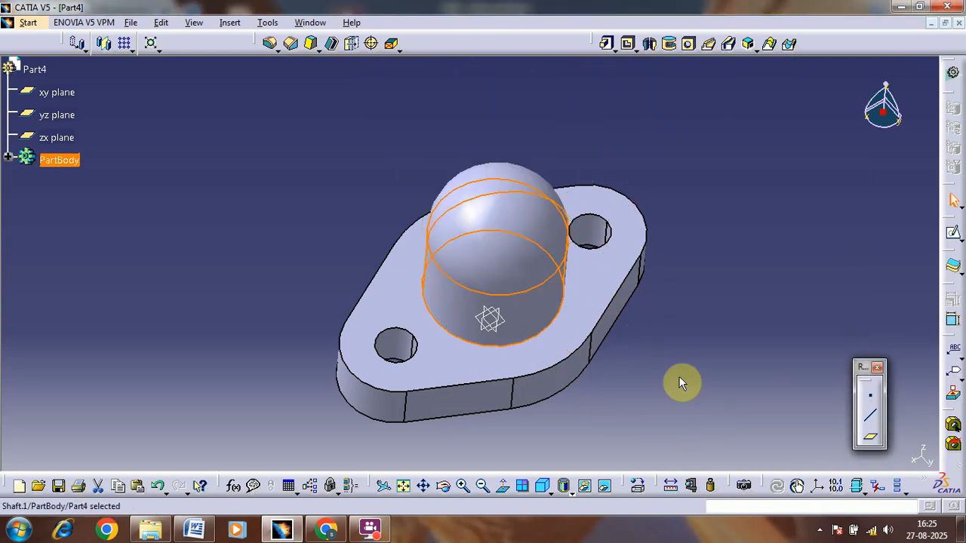
pyautogui.moveTo(483, 325); pyautogui.dragTo(431, 329, button='middle')
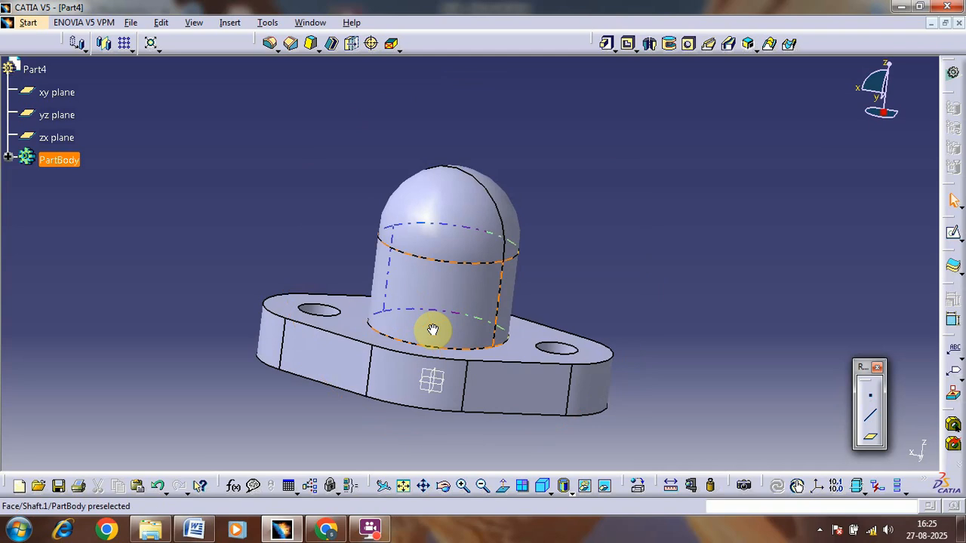
pyautogui.moveTo(732, 206); pyautogui.dragTo(656, 232, button='middle')
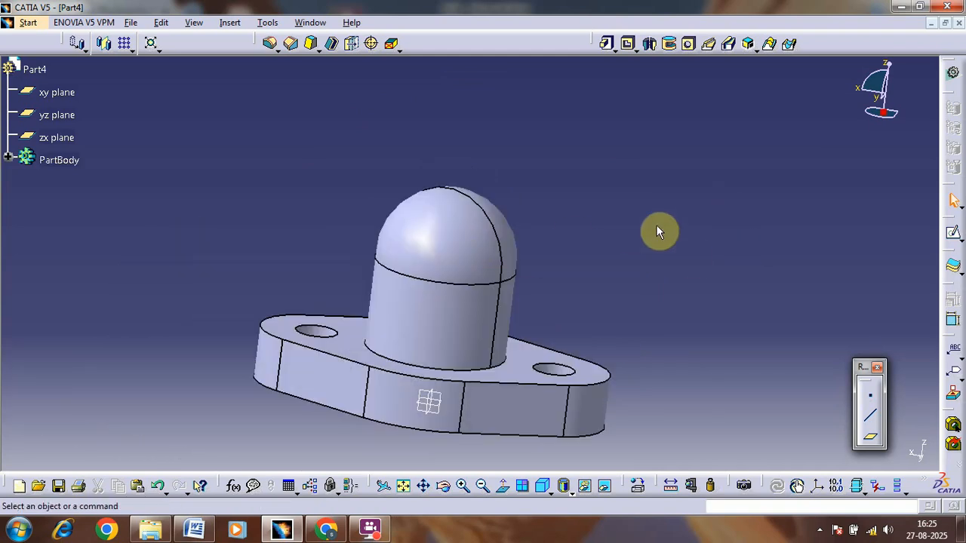
# Step: Check the section view in the Mounting Lug reference drawing and open a new sketch on the zx plane
pyautogui.moveTo(558, 257); pyautogui.dragTo(578, 298, button='middle')
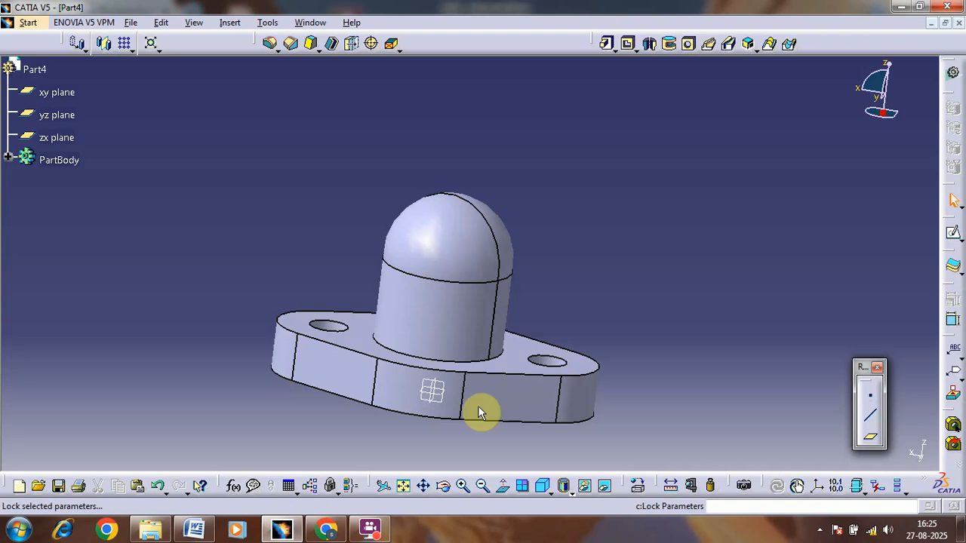
pyautogui.click(194, 531)
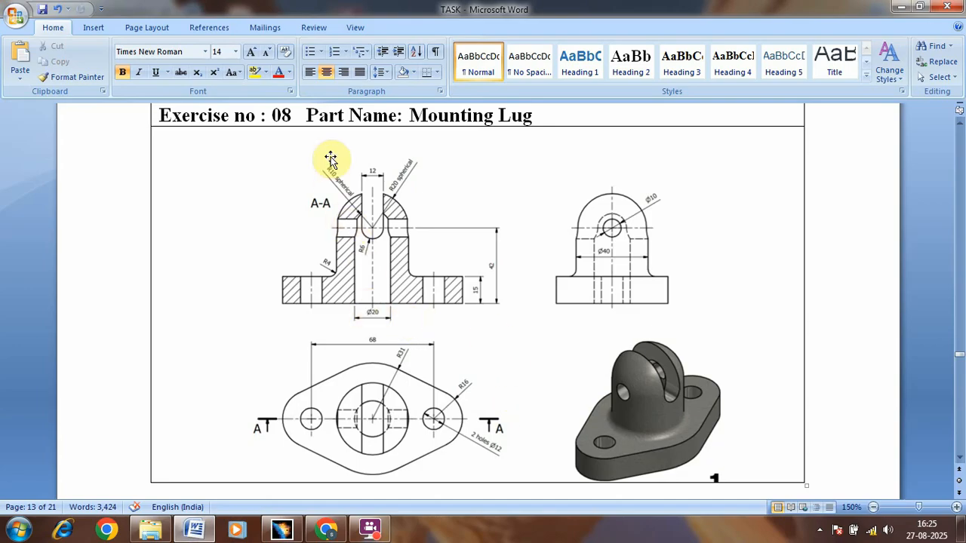
pyautogui.click(327, 530)
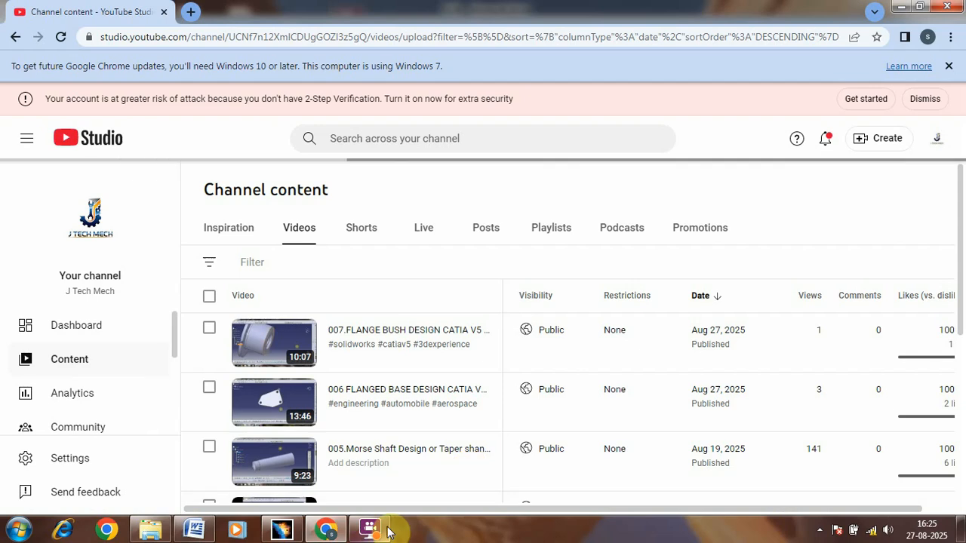
pyautogui.click(293, 531)
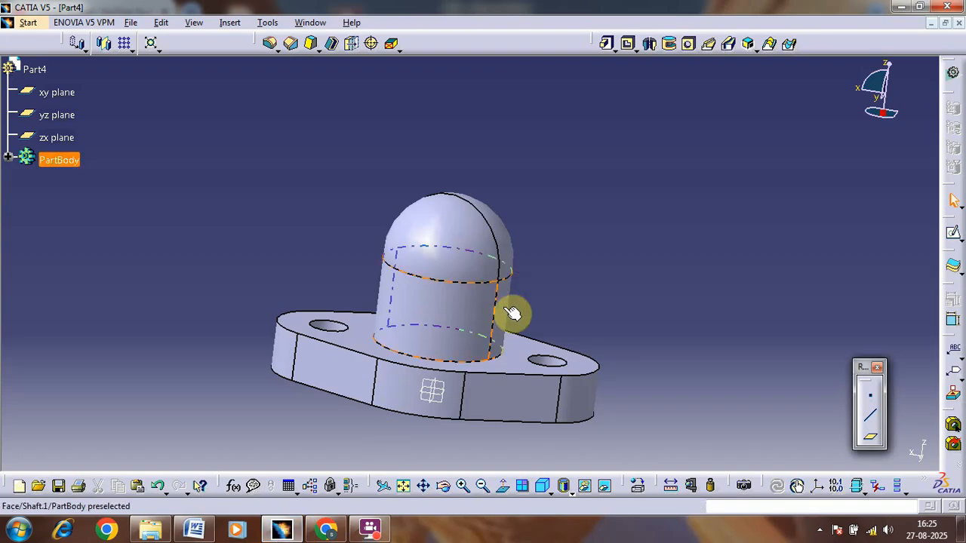
pyautogui.click(433, 390)
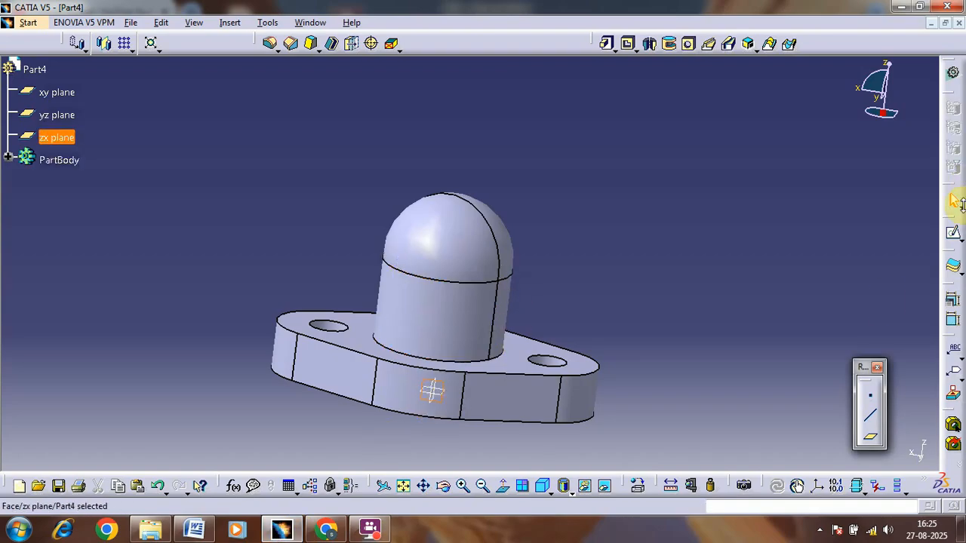
pyautogui.click(953, 233)
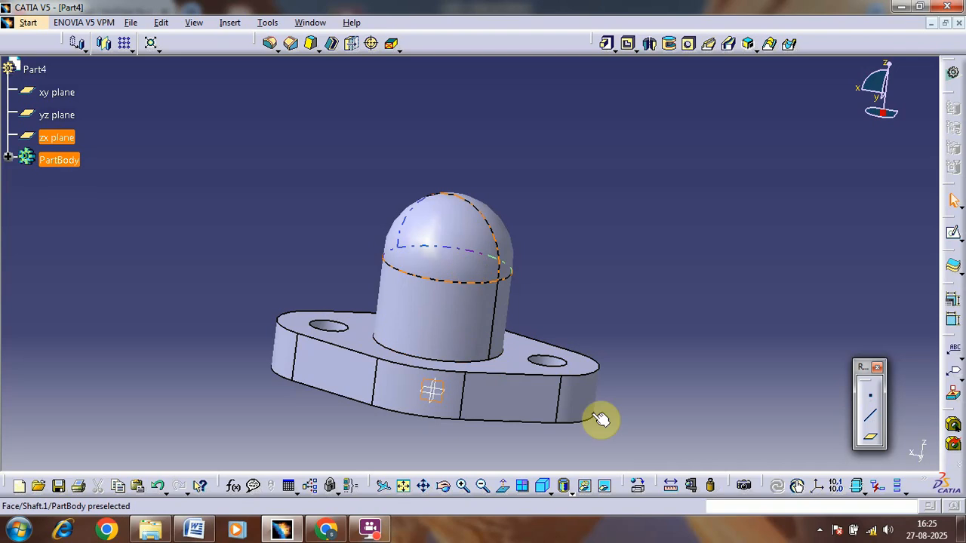
pyautogui.click(954, 236)
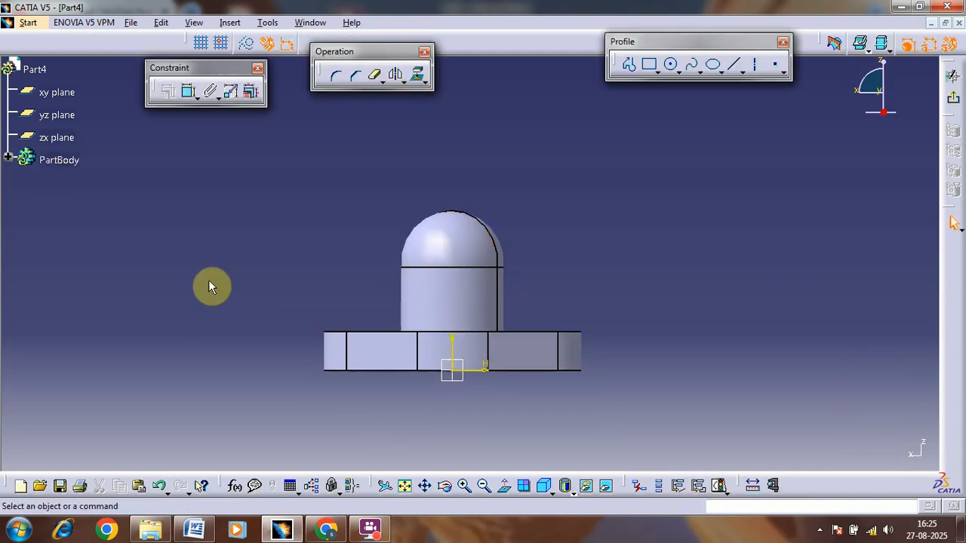
# Step: Draw a horizontal line from the sketch origin along the flange's underside toward the negative side and set its length to 10 mm
pyautogui.click(735, 72)
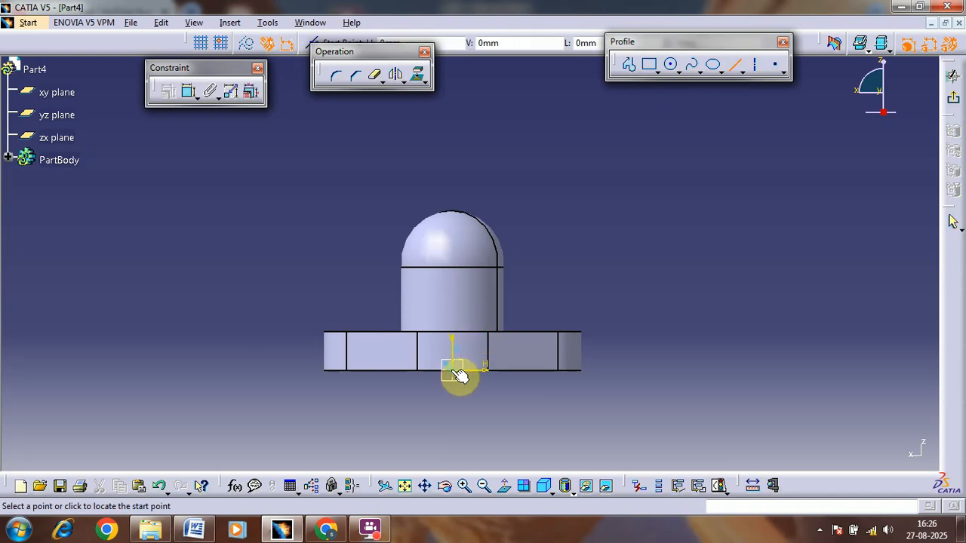
pyautogui.click(413, 369)
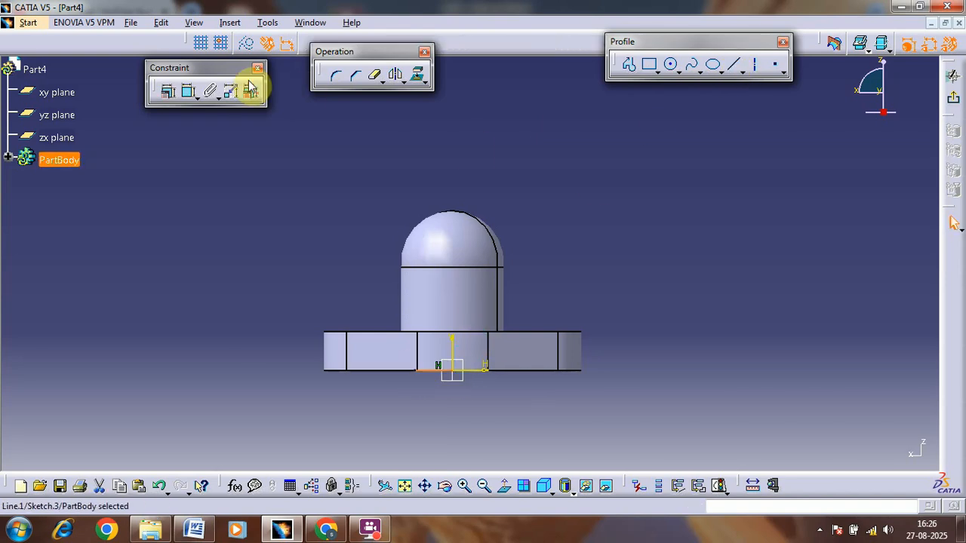
pyautogui.click(189, 91)
pyautogui.click(370, 423)
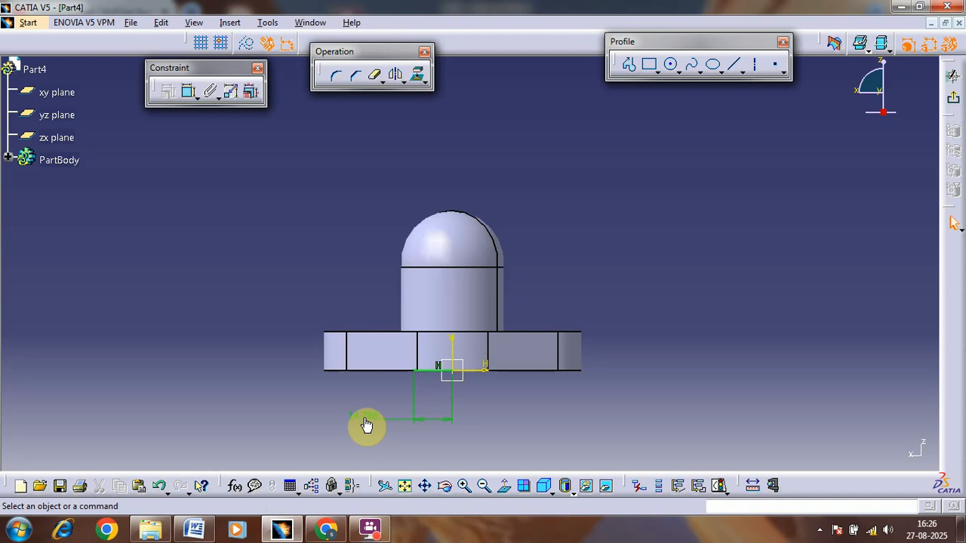
pyautogui.doubleClick(366, 423)
pyautogui.write('10')
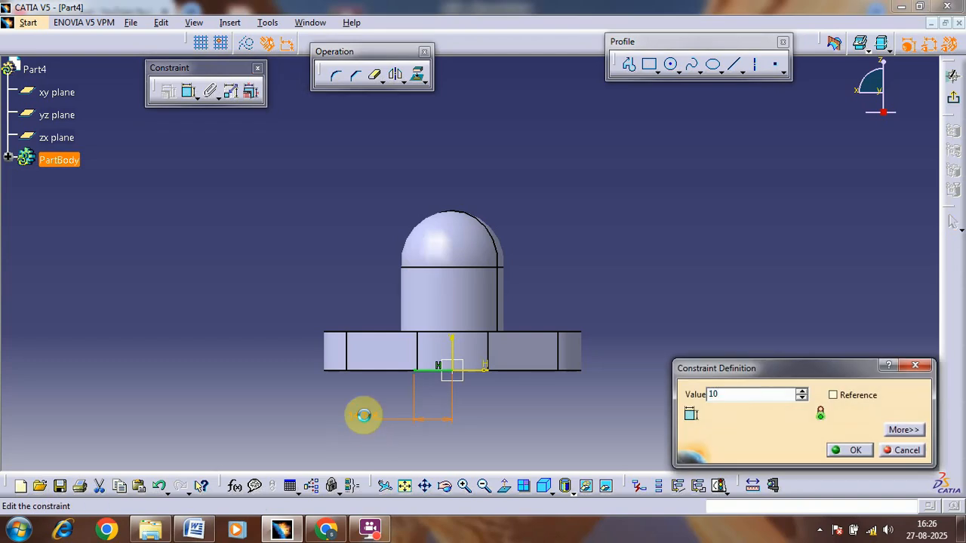
pyautogui.press('Return')
# Step: Draw a vertical line up from the outer end of the 10 mm base line and set its length to 42 mm
pyautogui.click(732, 64)
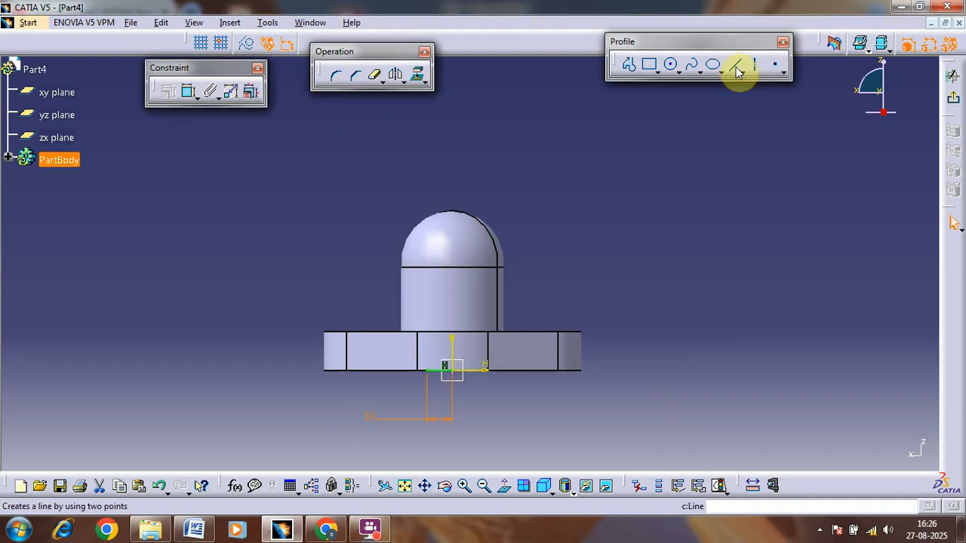
pyautogui.click(427, 370)
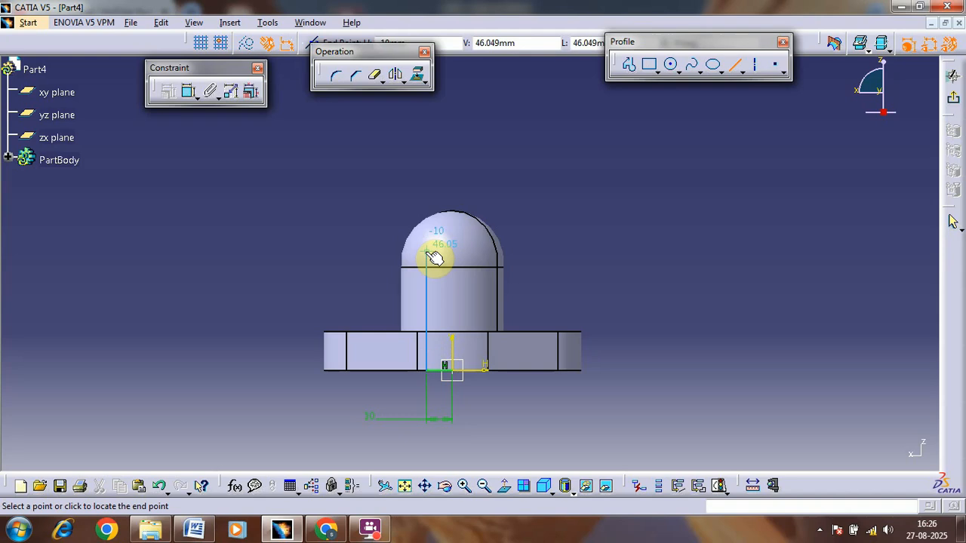
pyautogui.click(427, 252)
pyautogui.click(187, 91)
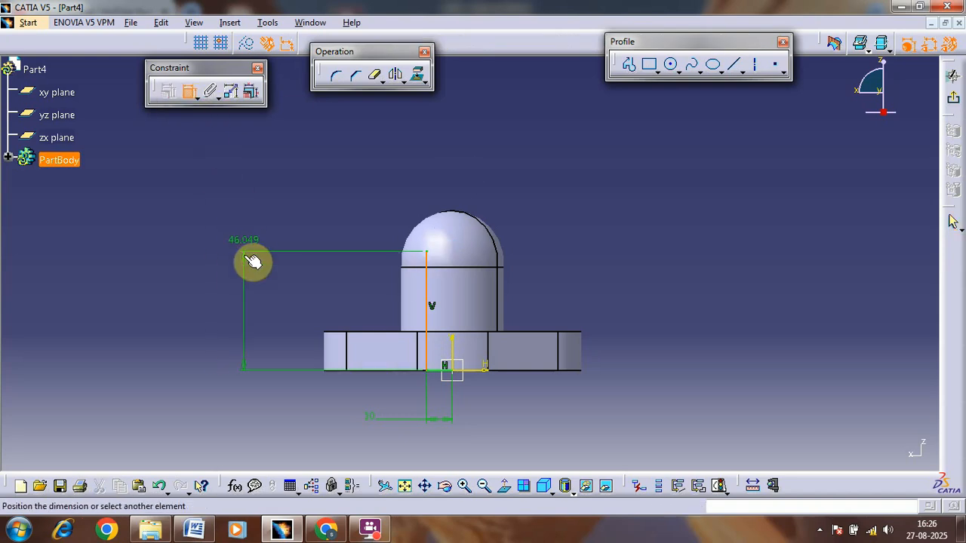
pyautogui.click(243, 297)
pyautogui.doubleClick(243, 302)
pyautogui.write('4')
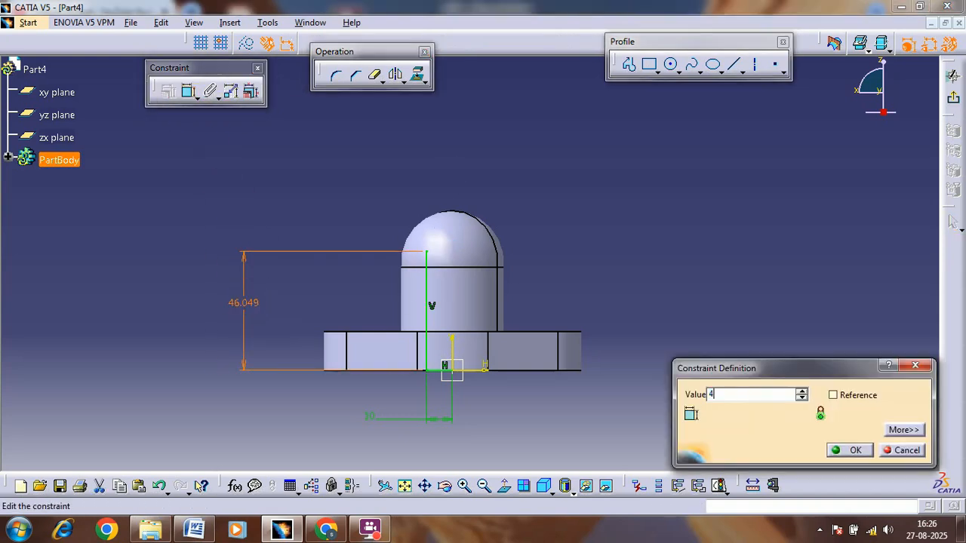
pyautogui.write('2')
pyautogui.press('Return')
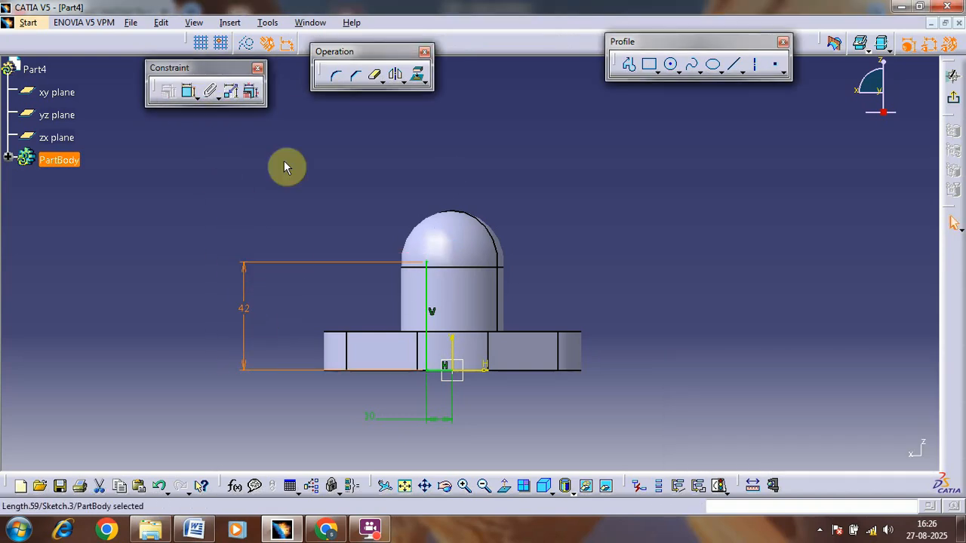
# Step: Draw a circle centred on the vertical axis inside the boss and set its radius to 10 mm
pyautogui.click(668, 70)
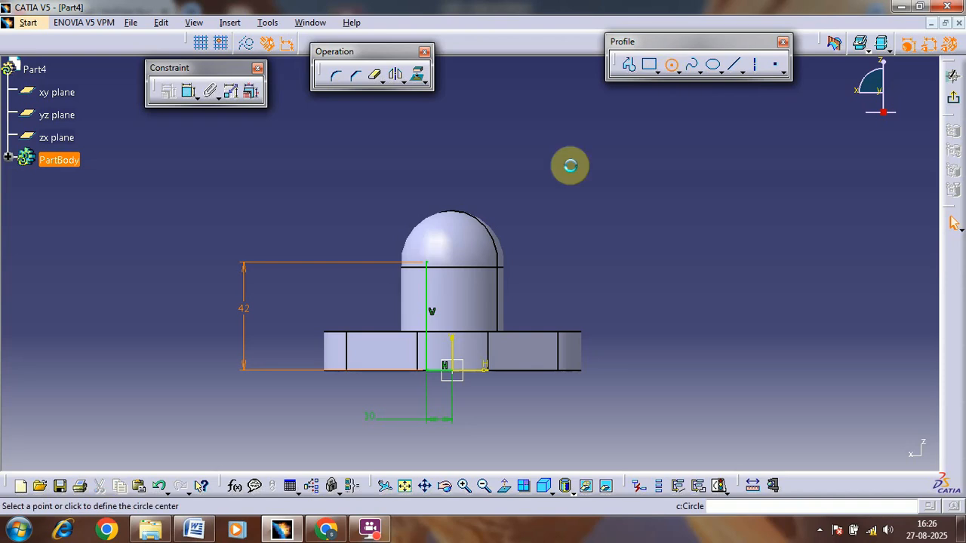
pyautogui.click(457, 269)
pyautogui.click(458, 251)
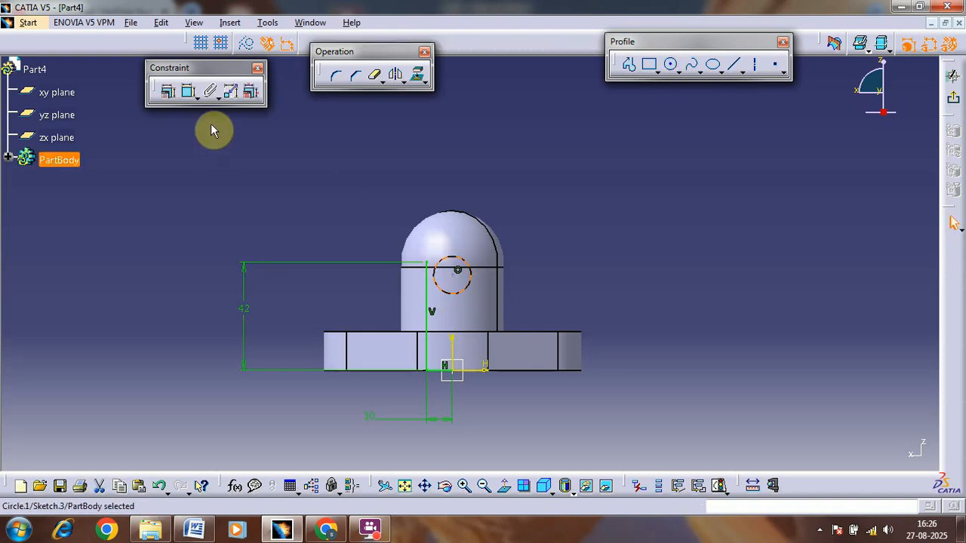
pyautogui.click(190, 93)
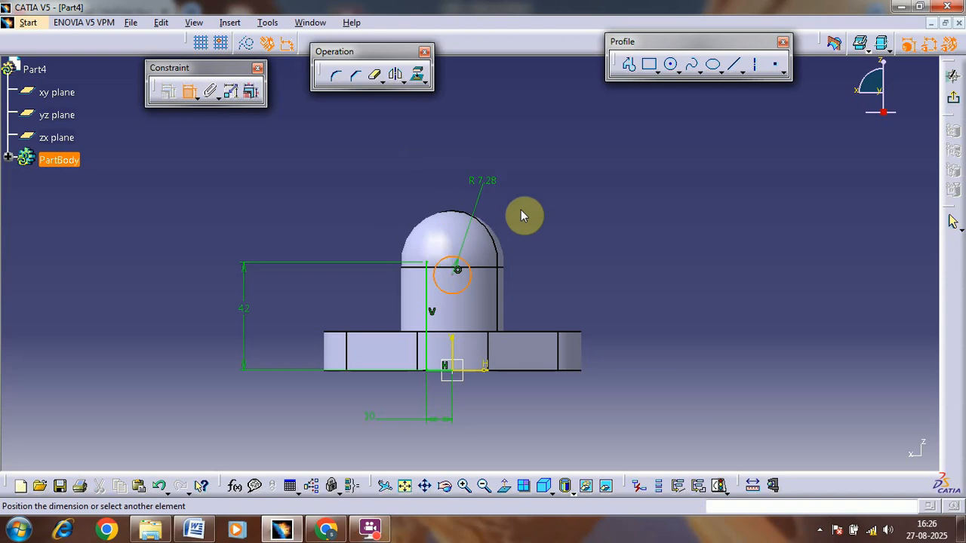
pyautogui.click(609, 245)
pyautogui.doubleClick(609, 245)
pyautogui.write('2')
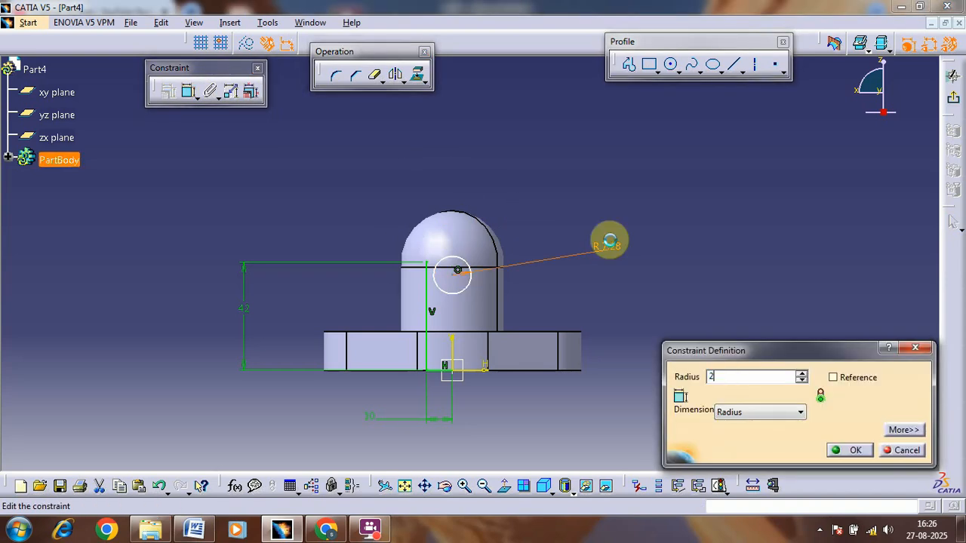
pyautogui.write('0')
pyautogui.press('Return')
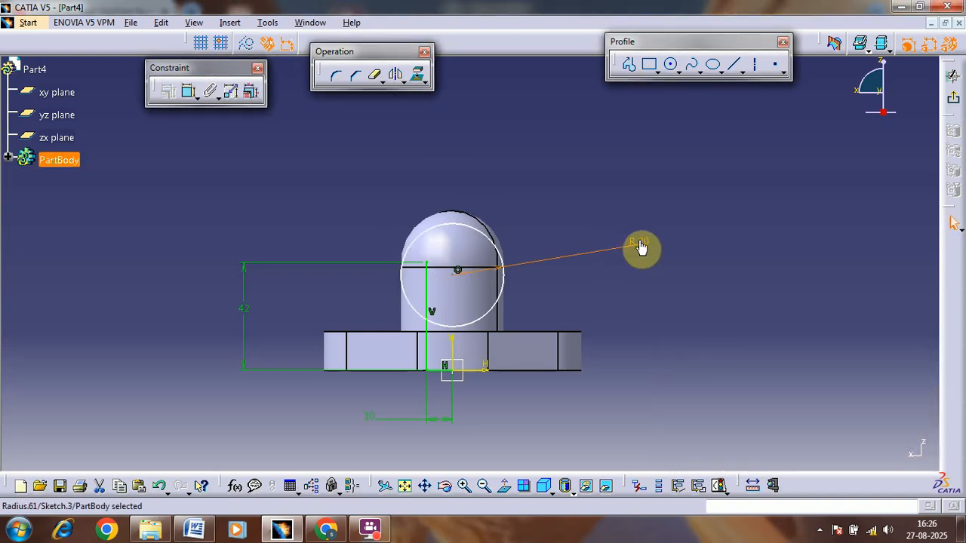
pyautogui.doubleClick(639, 247)
pyautogui.write('10mm')
pyautogui.press('Return')
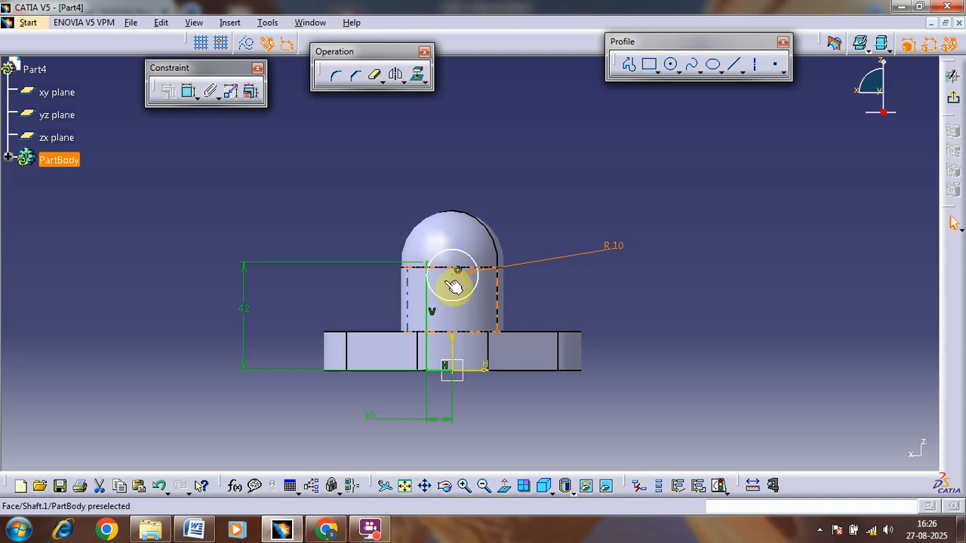
# Step: Dimension the circle centre's height from the sketch's horizontal axis and set it to 42 mm
pyautogui.moveTo(445, 280); pyautogui.dragTo(485, 189, button='middle')
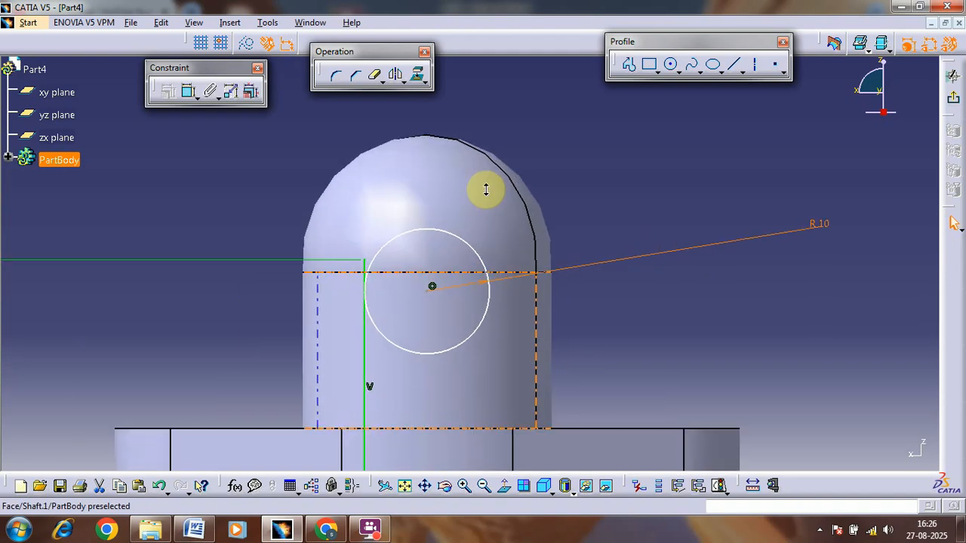
pyautogui.moveTo(563, 231); pyautogui.dragTo(562, 176, button='middle')
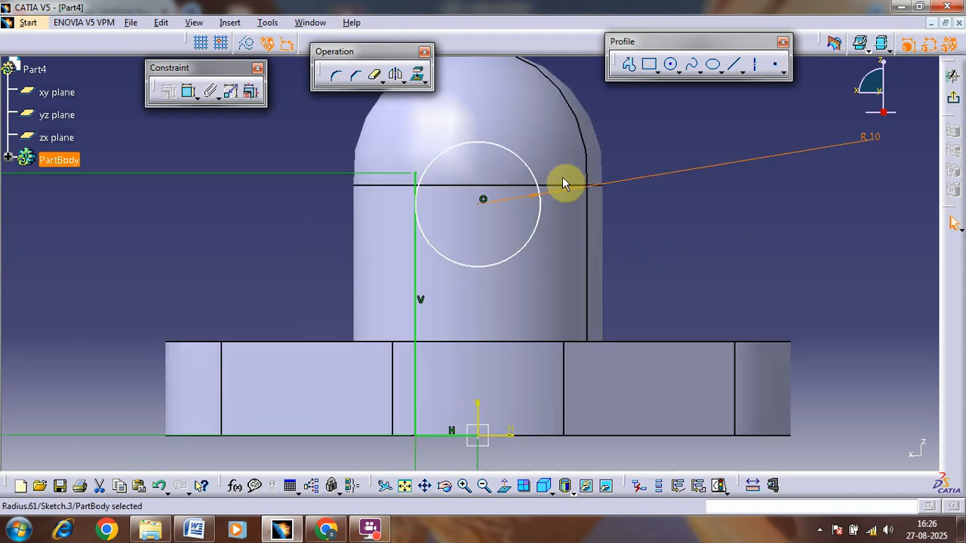
pyautogui.click(483, 200)
pyautogui.click(189, 91)
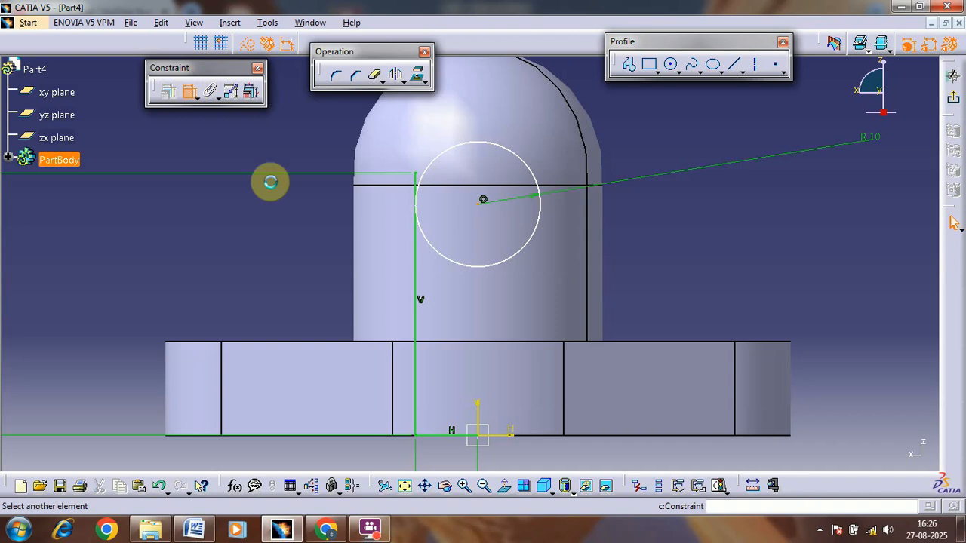
pyautogui.click(510, 440)
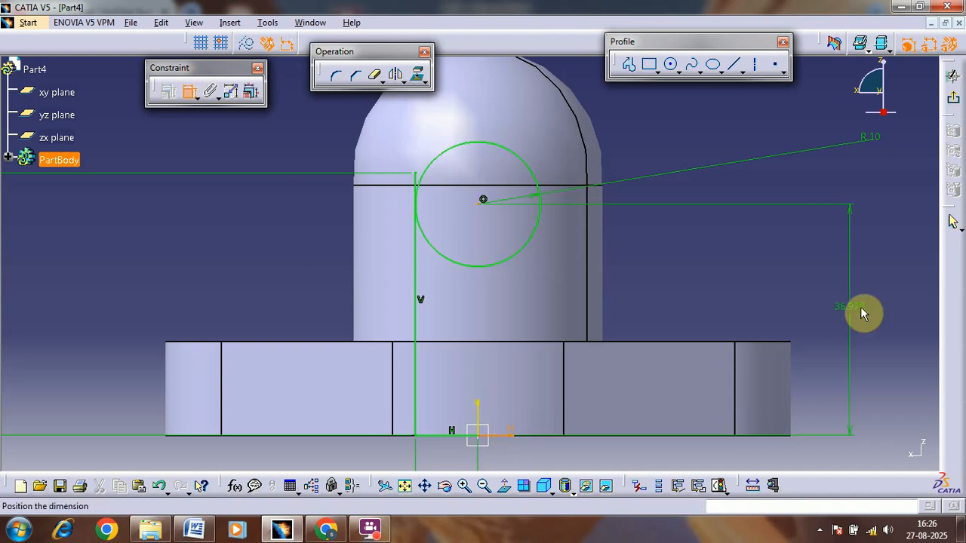
pyautogui.click(861, 303)
pyautogui.doubleClick(861, 303)
pyautogui.write('42')
pyautogui.press('Return')
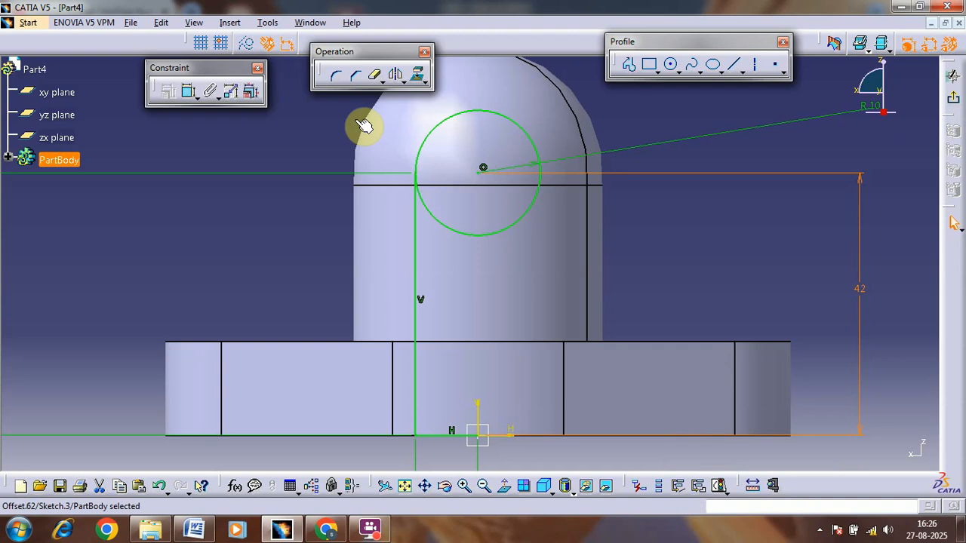
# Step: Draw a vertical axis line about 57 mm long from the sketch origin up through the circle's centre
pyautogui.click(755, 67)
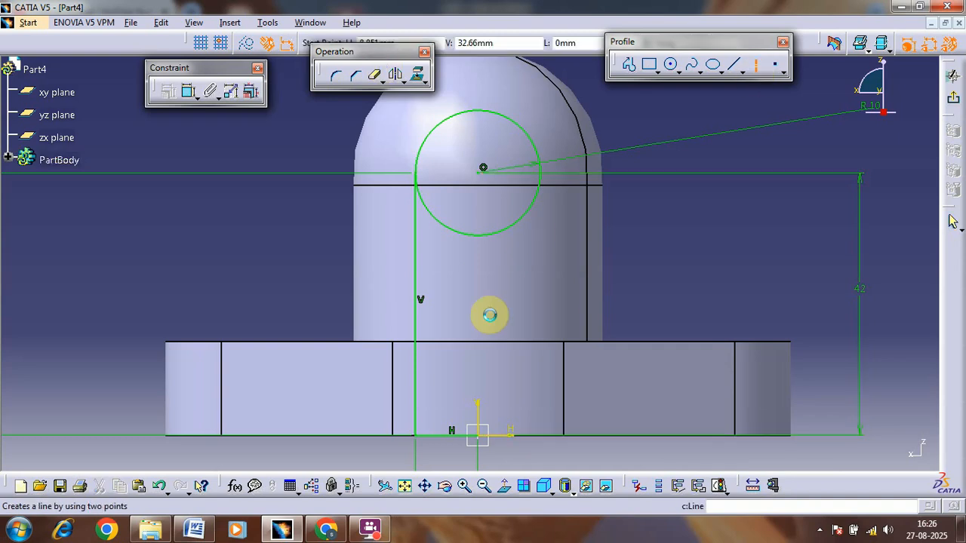
pyautogui.click(480, 436)
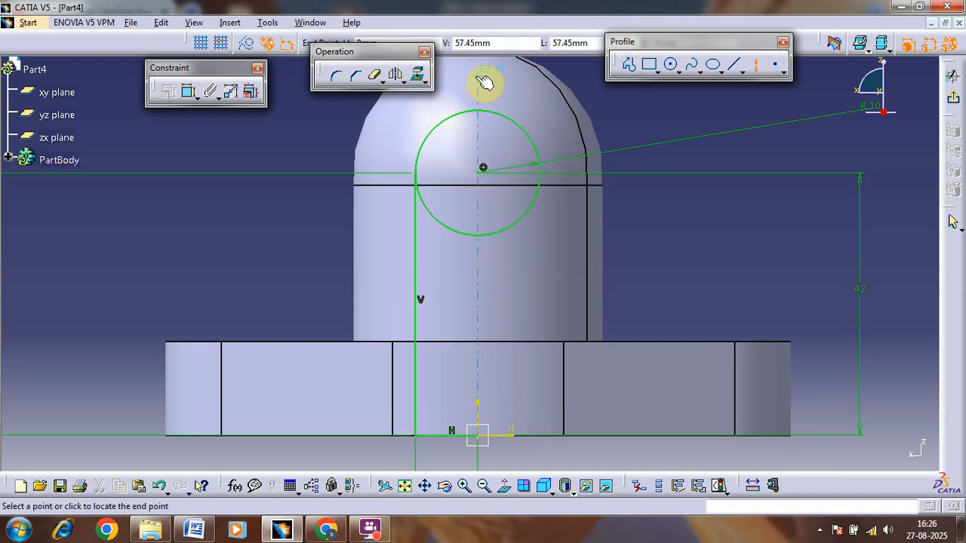
pyautogui.click(483, 77)
pyautogui.click(620, 119)
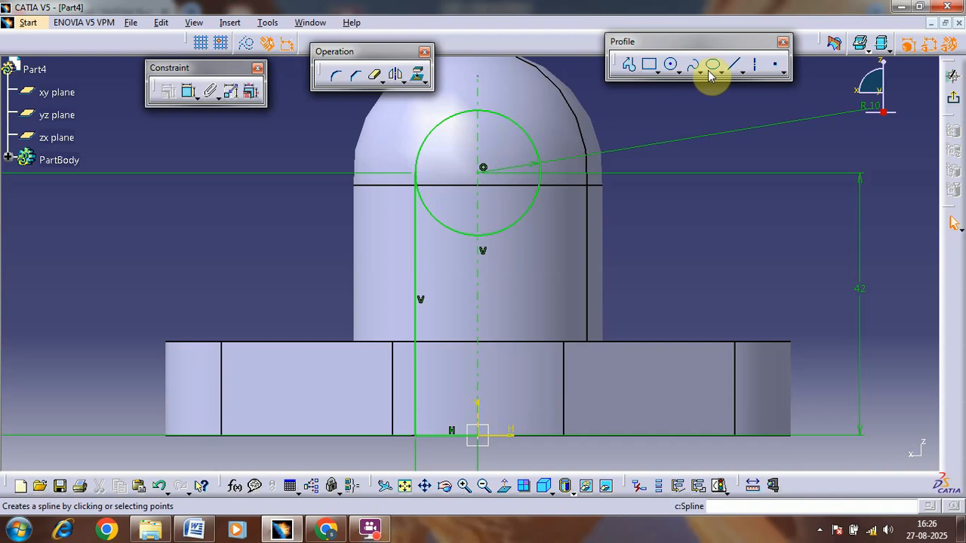
# Step: Try a horizontal axis line from the circle's centre out past the side opposite the profile lines, and undo it
pyautogui.click(755, 65)
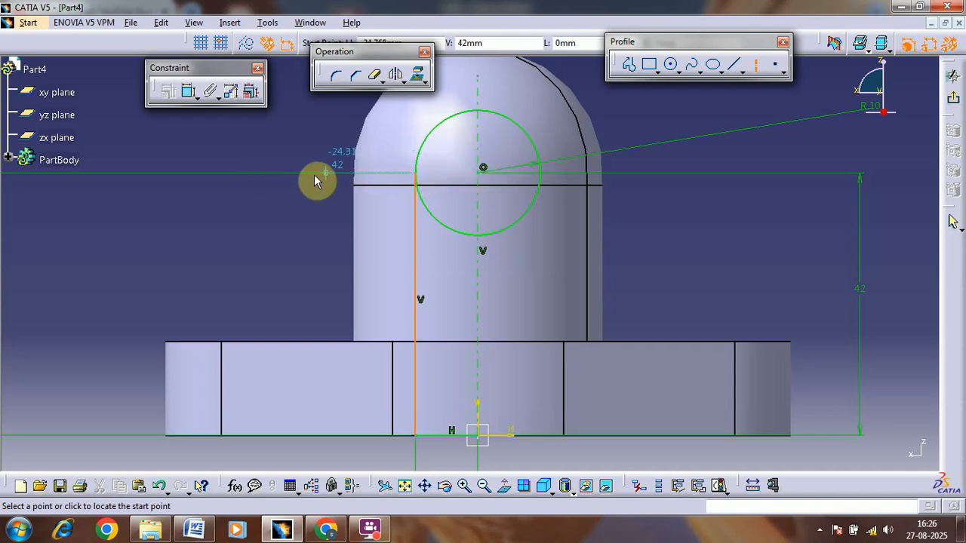
pyautogui.click(484, 168)
pyautogui.click(709, 175)
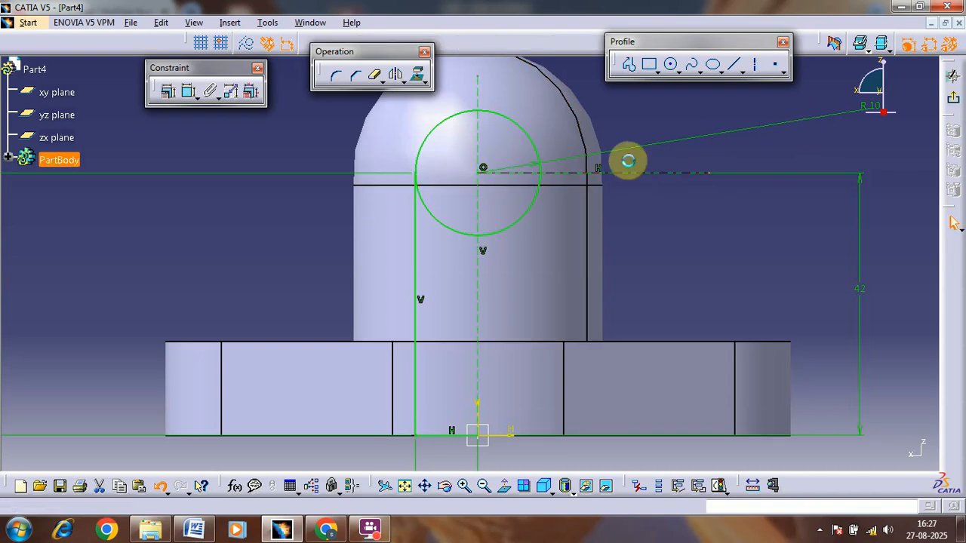
pyautogui.hotkey('ctrl', 'z')
# Step: Draw a horizontal axis line from the circle's centre across the top of the 42 mm line to beyond the boss
pyautogui.click(751, 75)
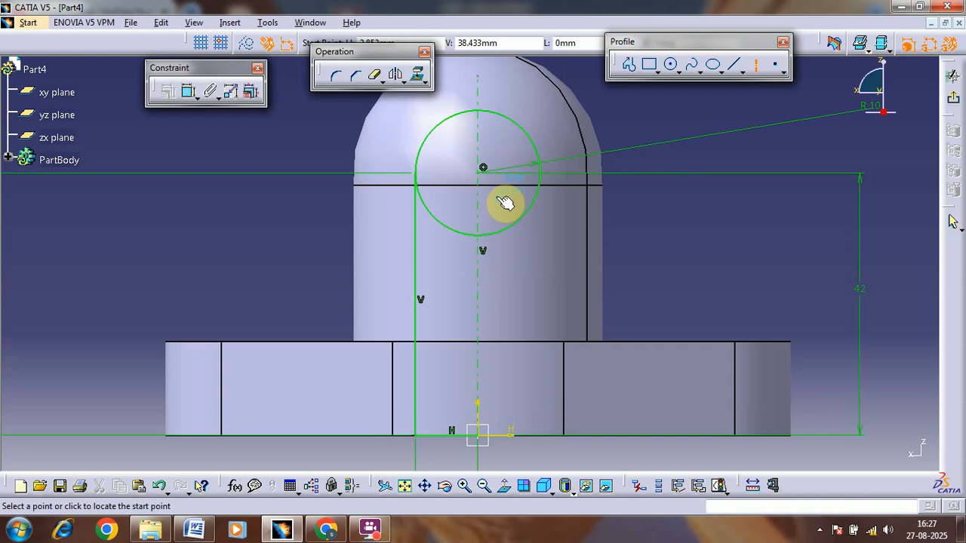
pyautogui.click(484, 168)
pyautogui.click(298, 173)
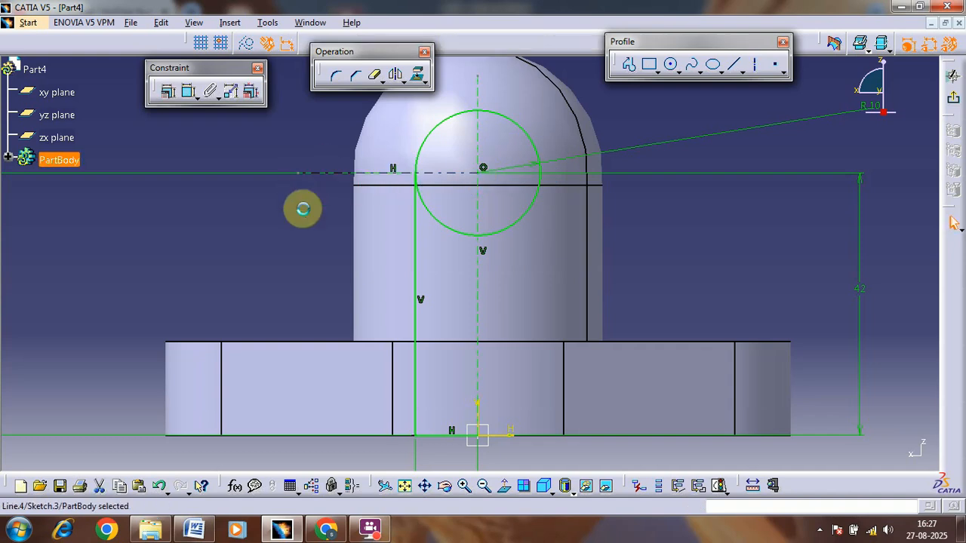
# Step: Trim the R10 circle down to the upper quarter arc between the vertical profile line and the vertical axis
pyautogui.click(374, 75)
pyautogui.click(429, 237)
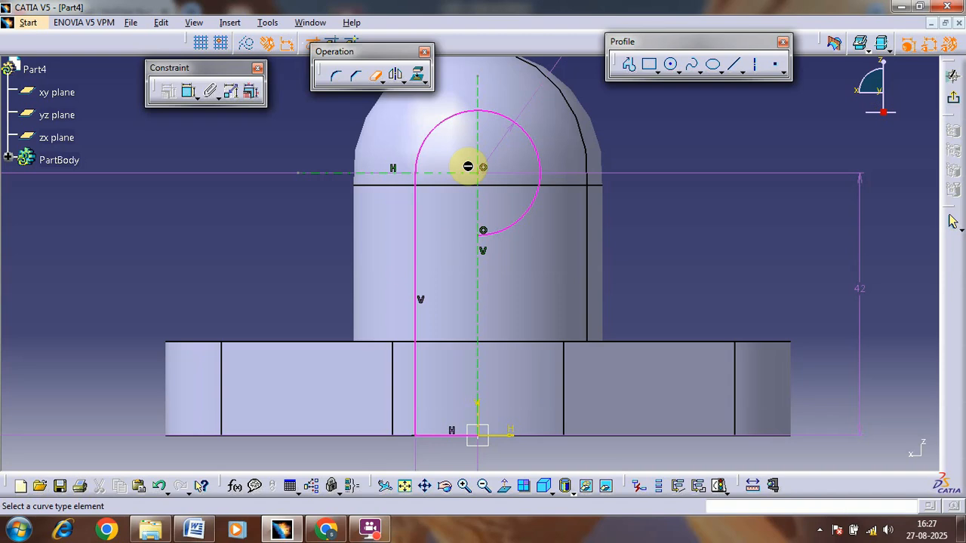
pyautogui.click(547, 198)
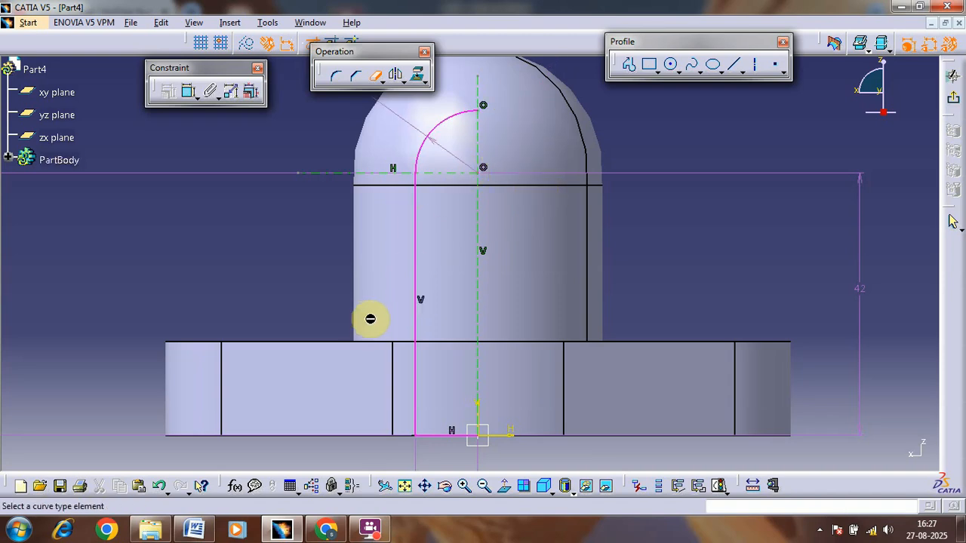
# Step: Delete the duplicate 42 mm height dimension on the profile line's side of the sketch
pyautogui.moveTo(372, 173)
pyautogui.mouseDown(button='middle')
pyautogui.moveTo(367, 260)
pyautogui.moveTo(352, 268)
pyautogui.mouseUp(button='middle')
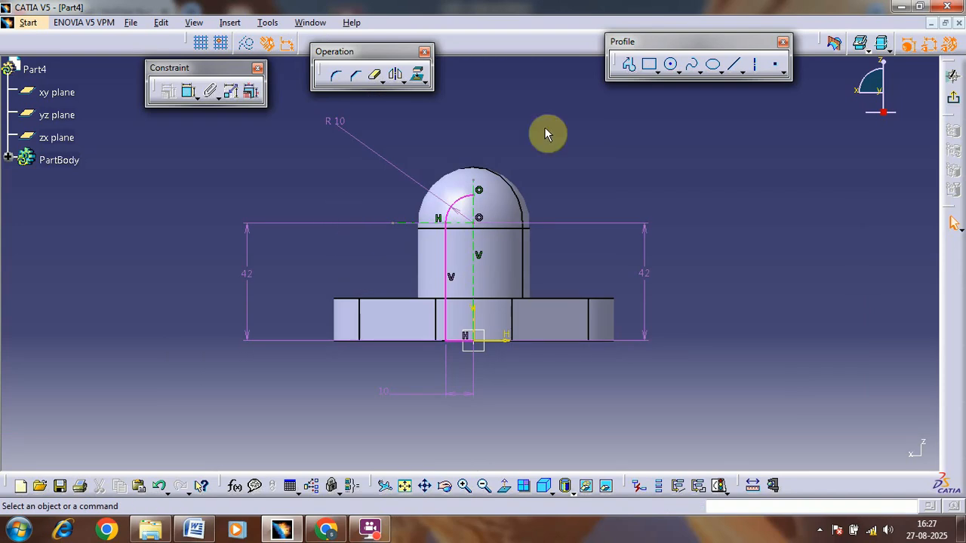
pyautogui.click(323, 224)
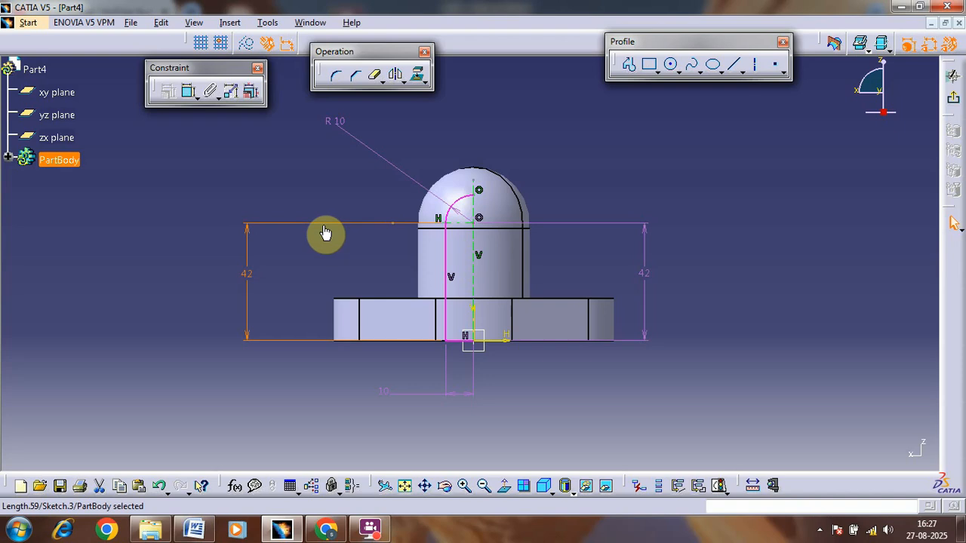
pyautogui.press('Delete')
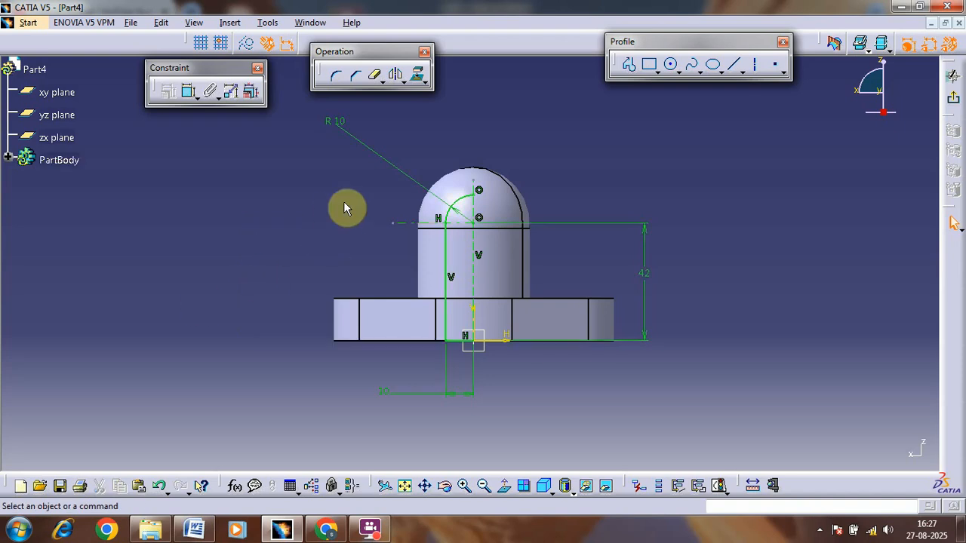
pyautogui.moveTo(343, 209); pyautogui.dragTo(367, 147, button='middle')
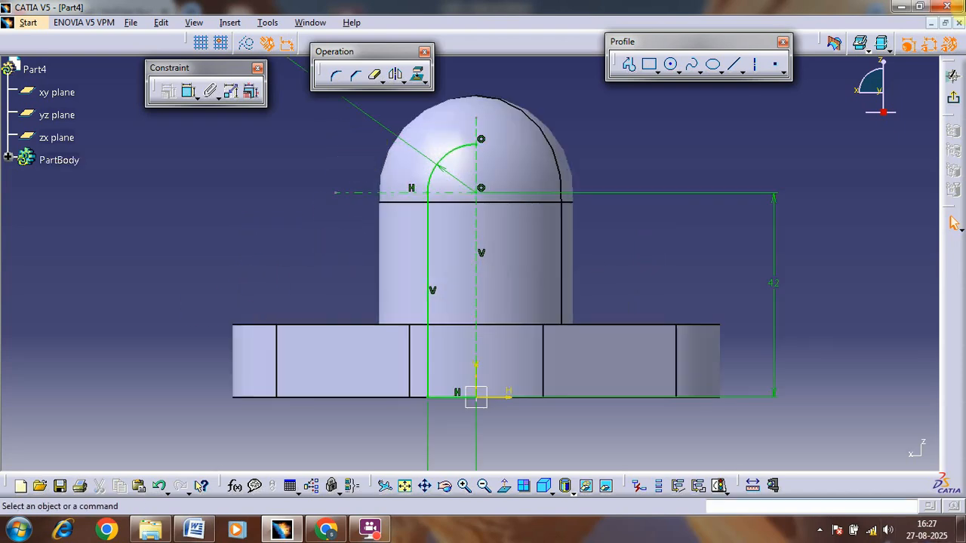
# Step: Draw a 52 mm vertical line from the upper end of the arc down to the sketch origin, closing the profile
pyautogui.click(734, 64)
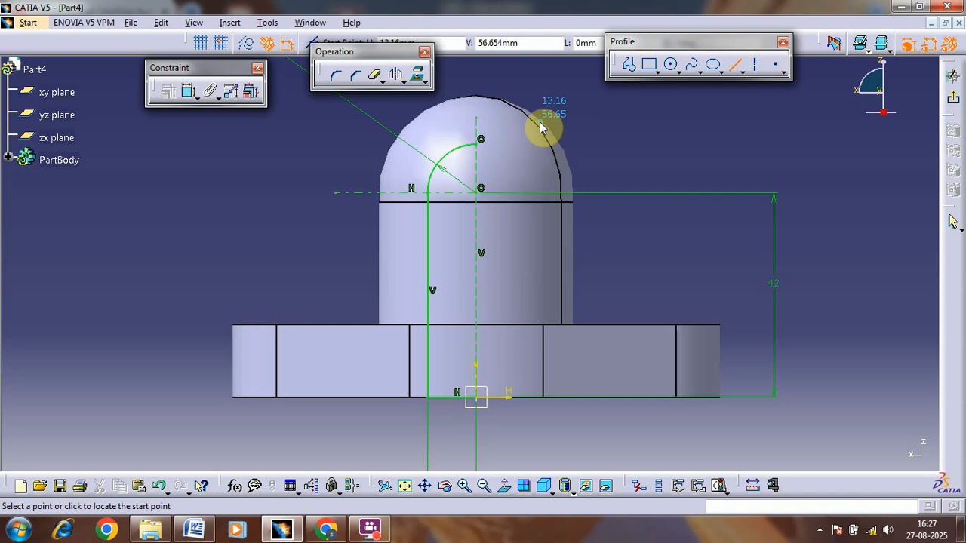
pyautogui.click(476, 147)
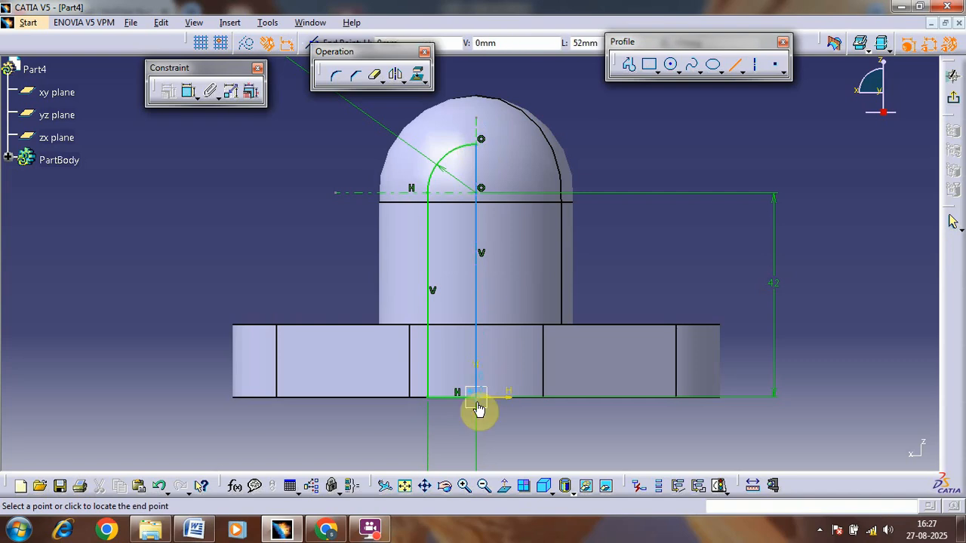
pyautogui.click(478, 406)
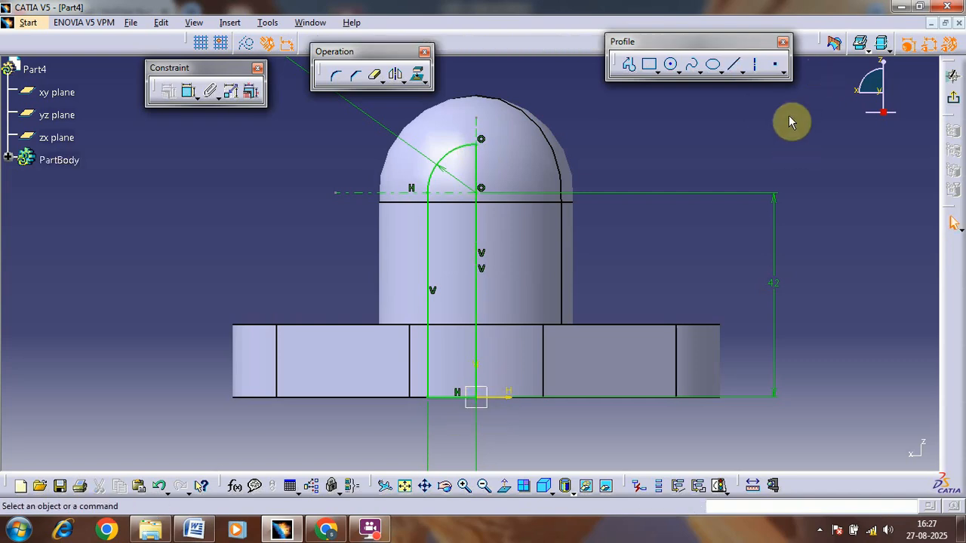
# Step: Quick Trim the short piece of the vertical axis line that sticks out below the sketch origin
pyautogui.moveTo(636, 293)
pyautogui.keyDown('ctrl'); pyautogui.mouseDown(button='middle')
pyautogui.moveTo(632, 213)
pyautogui.moveTo(711, 3)
pyautogui.mouseUp(button='middle'); pyautogui.keyUp('ctrl')
pyautogui.moveTo(679, 411)
pyautogui.keyDown('ctrl'); pyautogui.mouseDown(button='middle')
pyautogui.moveTo(678, 274)
pyautogui.moveTo(692, 258)
pyautogui.mouseUp(button='middle'); pyautogui.keyUp('ctrl')
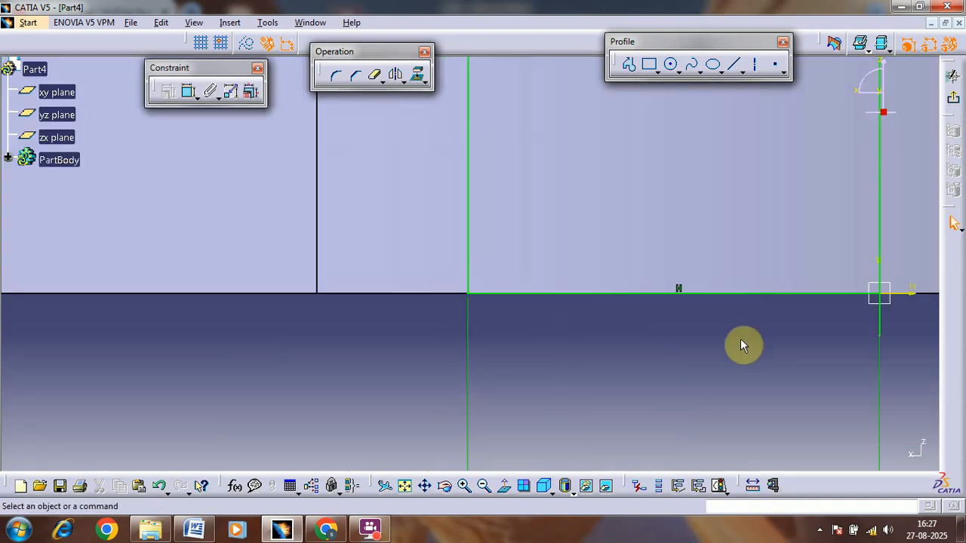
pyautogui.moveTo(740, 339); pyautogui.dragTo(542, 334, button='middle')
pyautogui.click(372, 80)
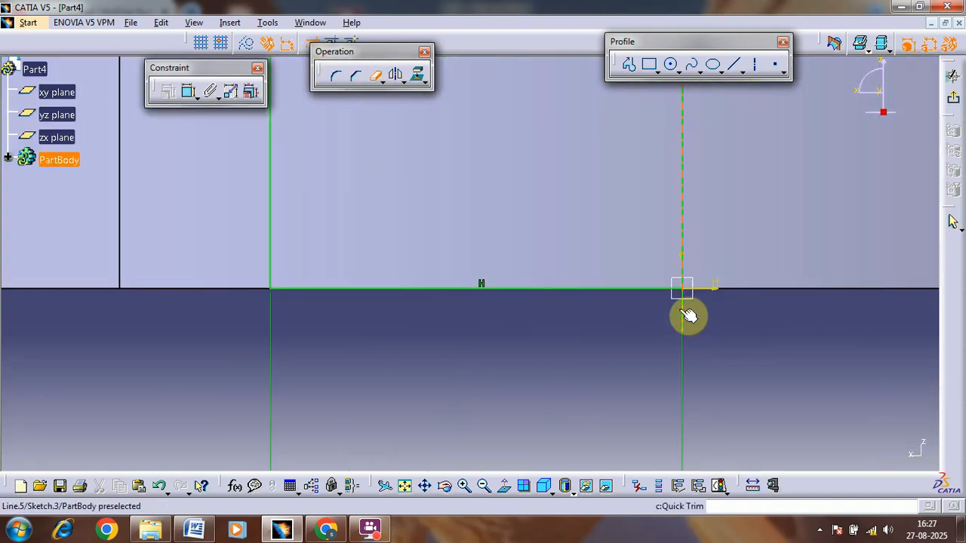
pyautogui.moveTo(725, 183)
pyautogui.keyDown('ctrl'); pyautogui.mouseDown(button='middle')
pyautogui.moveTo(701, 388)
pyautogui.moveTo(739, 351)
pyautogui.mouseUp(button='middle'); pyautogui.keyUp('ctrl')
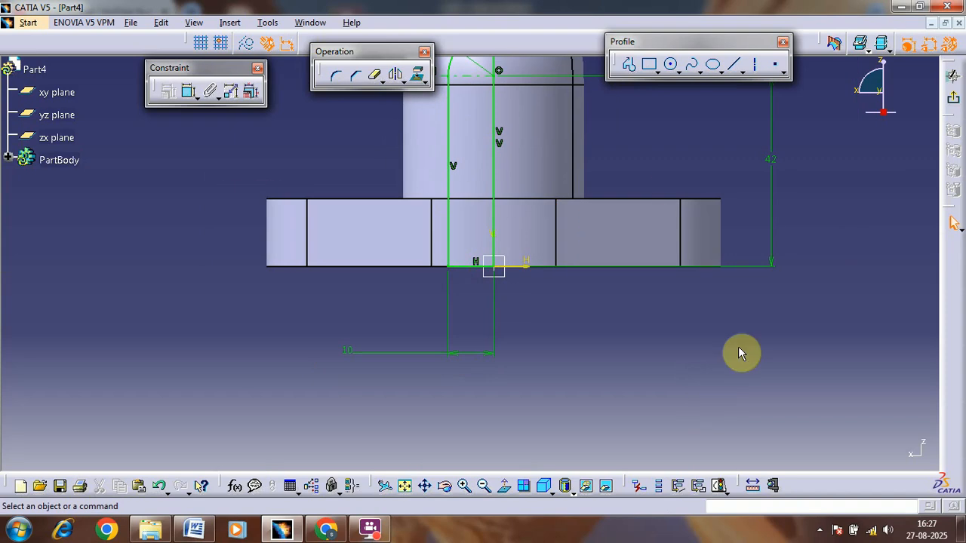
pyautogui.keyDown('ctrl'); pyautogui.moveTo(670, 186); pyautogui.dragTo(675, 216, button='middle'); pyautogui.keyUp('ctrl')
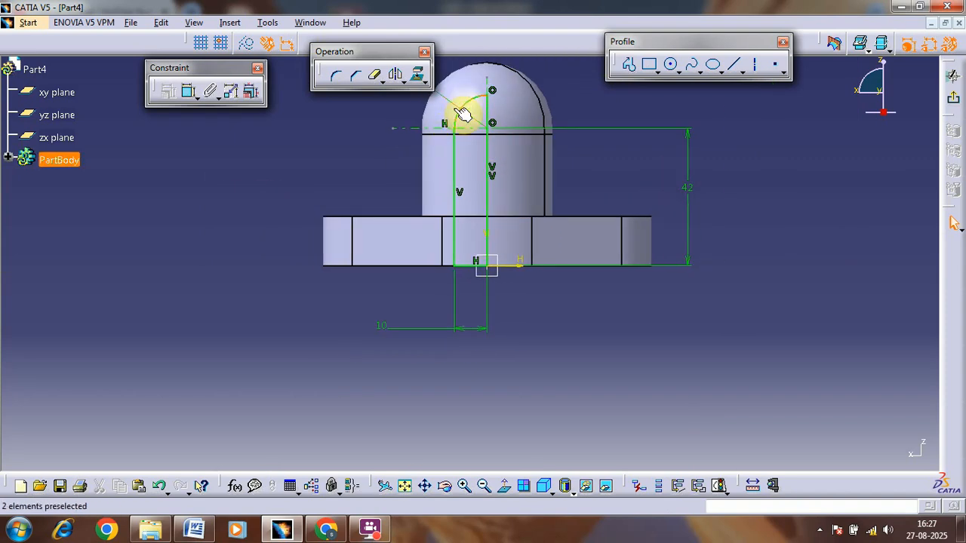
pyautogui.moveTo(566, 159); pyautogui.dragTo(590, 259, button='middle')
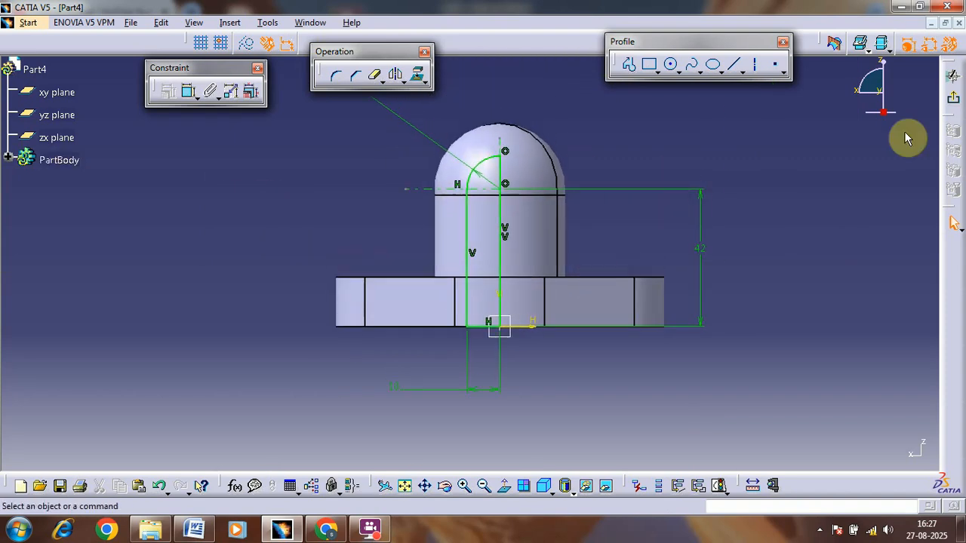
# Step: Exit the sketch and cut its profile as a 360-degree Groove about the profile's vertical centre line
pyautogui.click(936, 104)
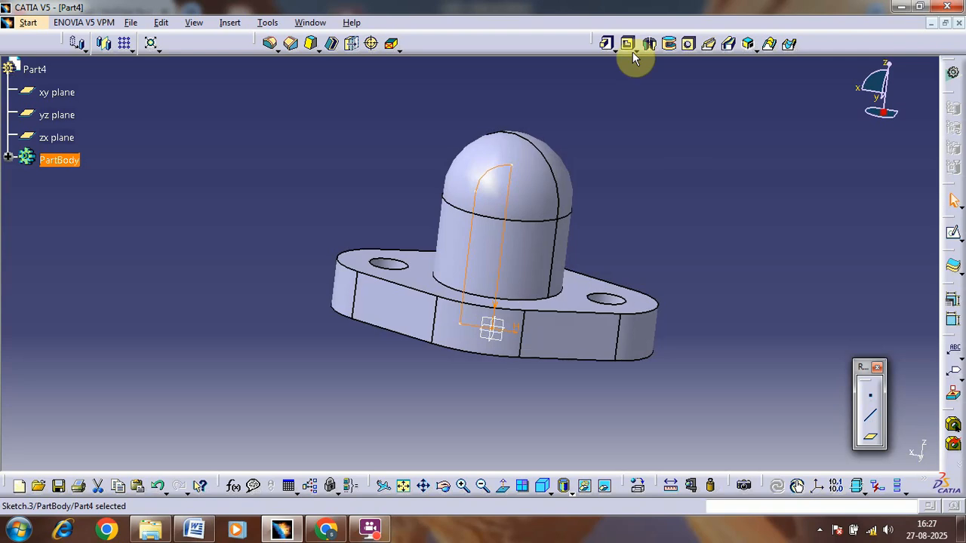
pyautogui.click(673, 47)
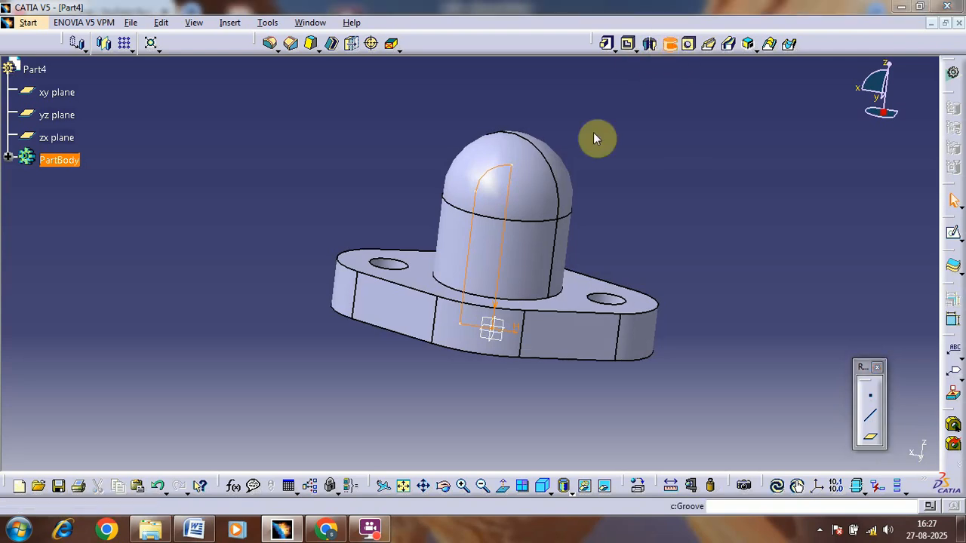
pyautogui.click(590, 295)
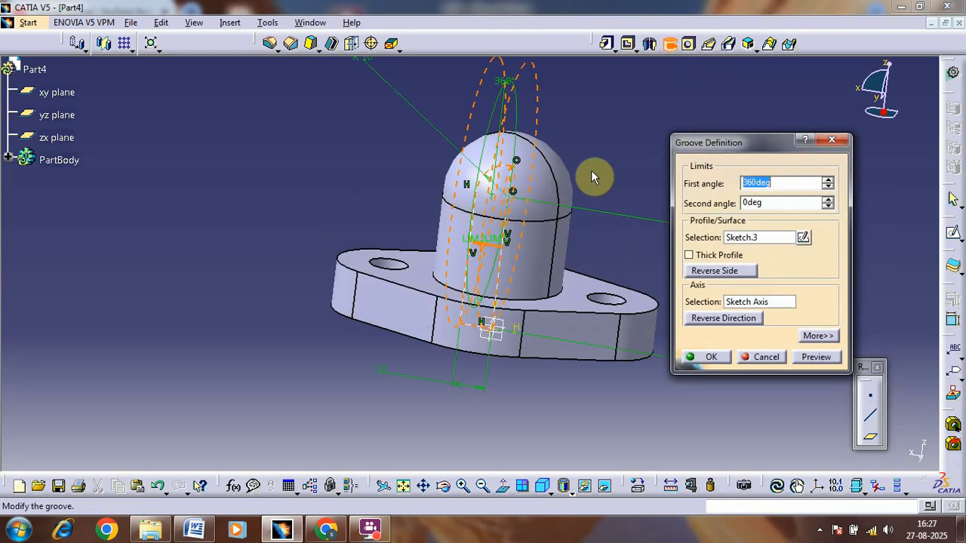
pyautogui.keyDown('ctrl'); pyautogui.moveTo(590, 168); pyautogui.dragTo(592, 113, button='middle'); pyautogui.keyUp('ctrl')
pyautogui.click(750, 303)
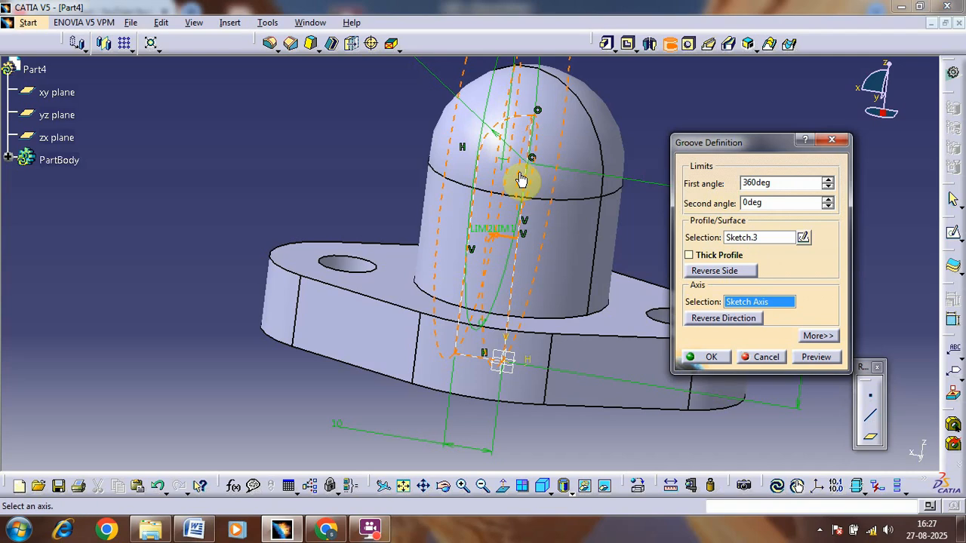
pyautogui.click(507, 177)
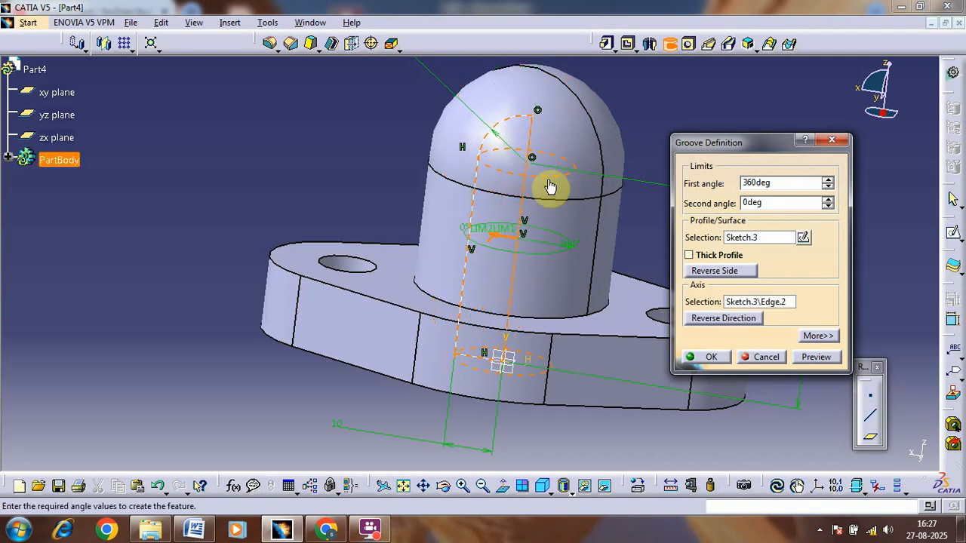
pyautogui.click(711, 358)
pyautogui.moveTo(493, 379); pyautogui.dragTo(435, 431, button='middle')
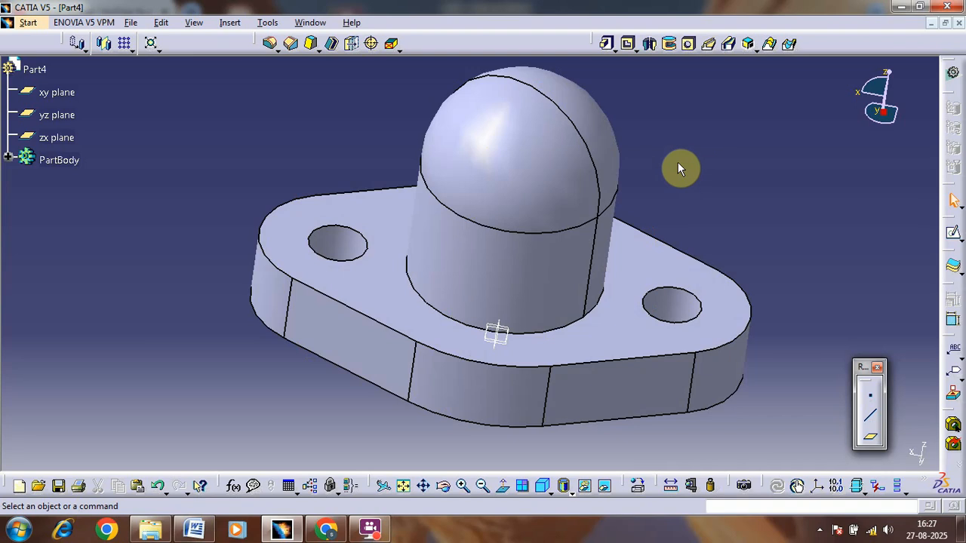
# Step: Open a new sketch on the zx plane through the middle of the boss
pyautogui.click(194, 531)
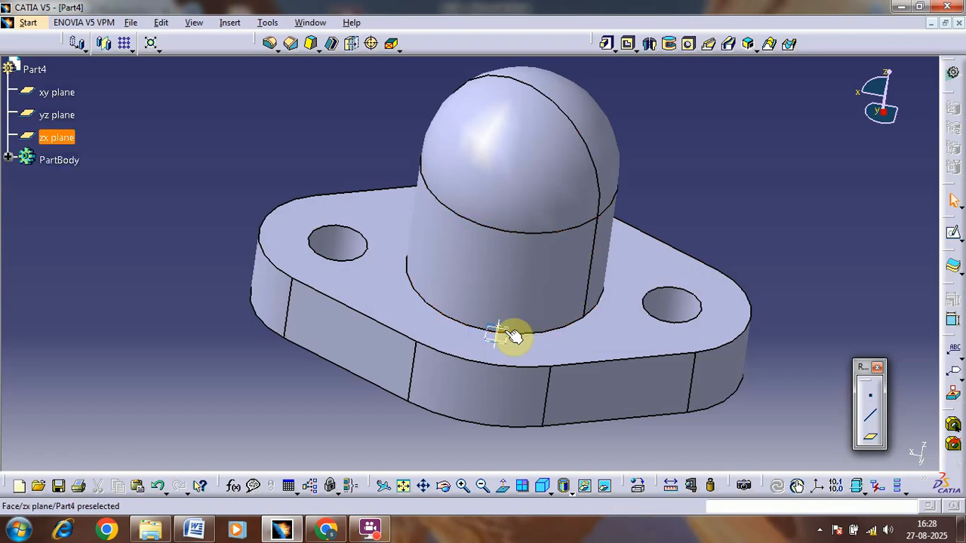
pyautogui.click(515, 337)
pyautogui.moveTo(719, 203)
pyautogui.mouseDown(button='middle')
pyautogui.moveTo(724, 194)
pyautogui.moveTo(606, 244)
pyautogui.moveTo(591, 237)
pyautogui.moveTo(649, 189)
pyautogui.moveTo(646, 207)
pyautogui.moveTo(679, 215)
pyautogui.mouseUp(button='middle')
pyautogui.click(952, 232)
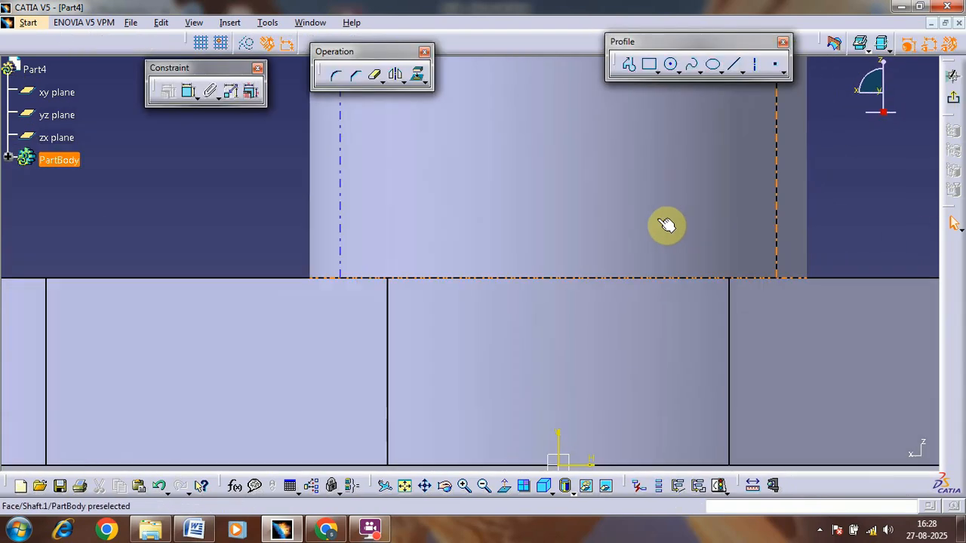
# Step: Check the slot's width, bottom radius and centre height in section A-A of the Word drawing, and return to CATIA
pyautogui.hotkey('alt', 'Tab')
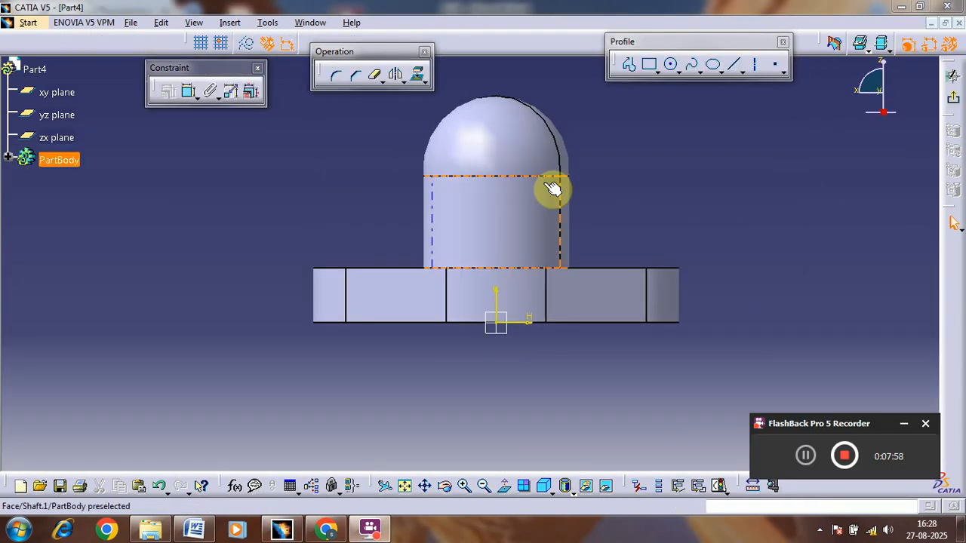
pyautogui.click(197, 526)
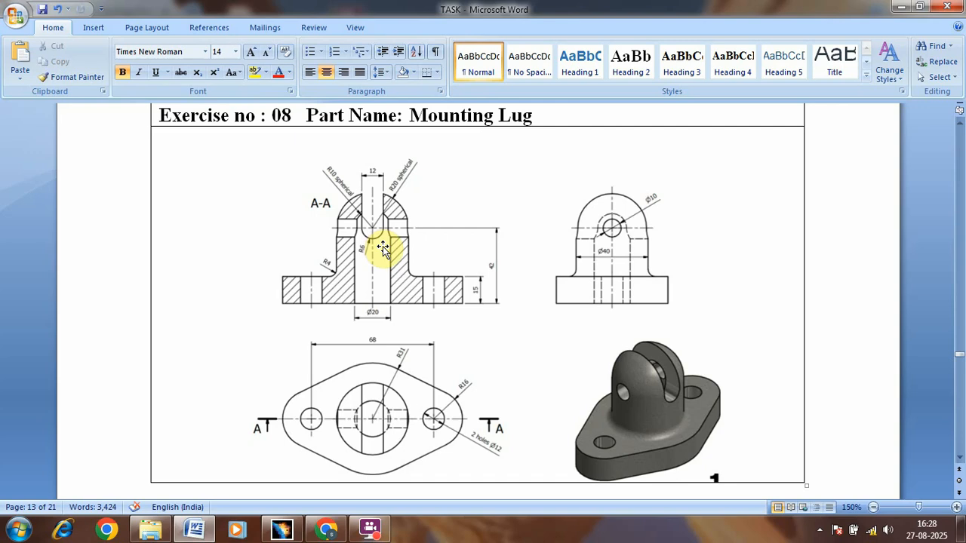
pyautogui.hotkey('alt', 'Tab')
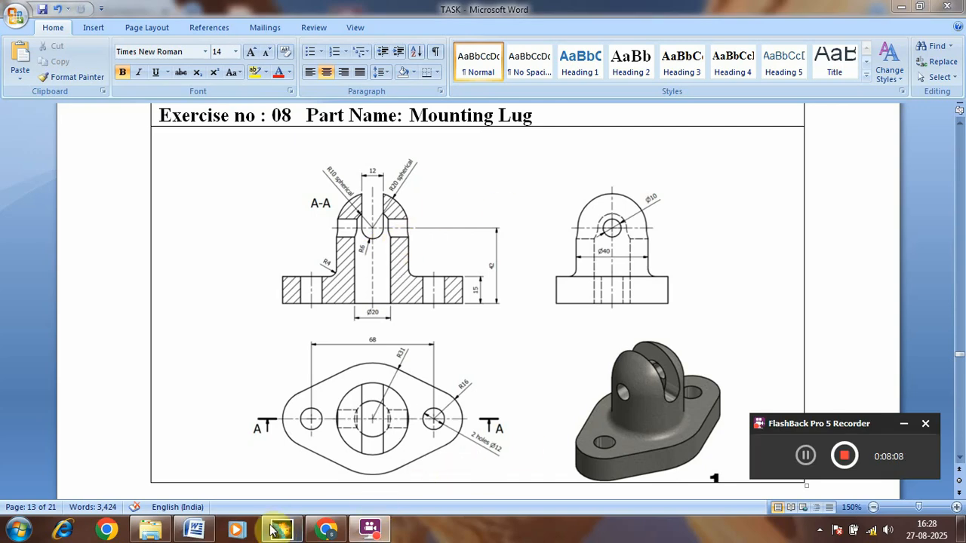
pyautogui.click(273, 529)
# Step: Draw a circle on the vertical axis inside the dome and set its radius to 6 mm
pyautogui.click(672, 67)
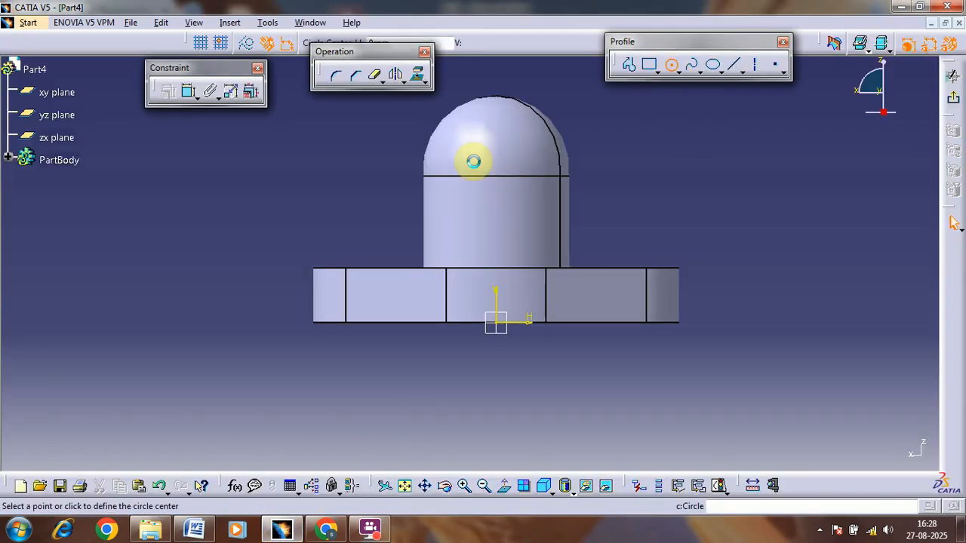
pyautogui.click(495, 157)
pyautogui.click(496, 140)
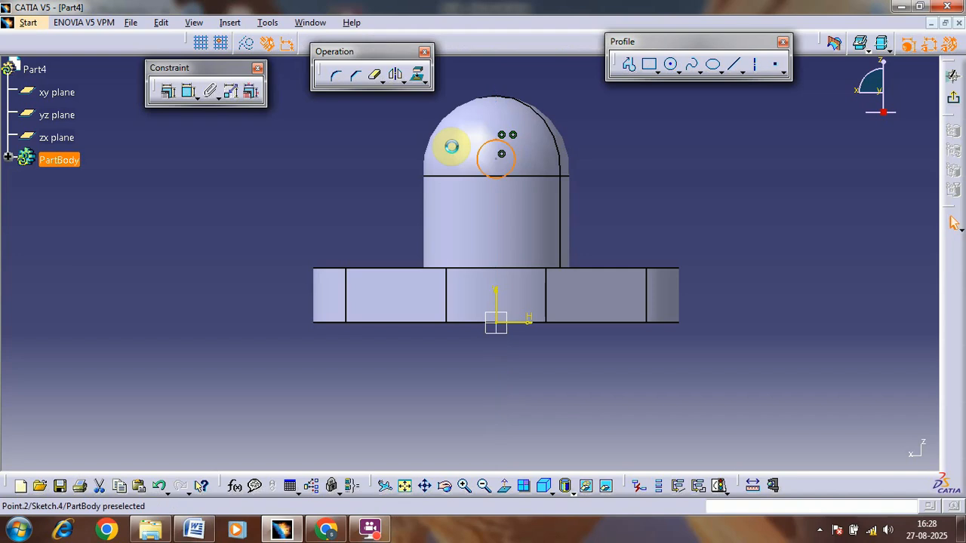
pyautogui.click(198, 97)
pyautogui.click(207, 109)
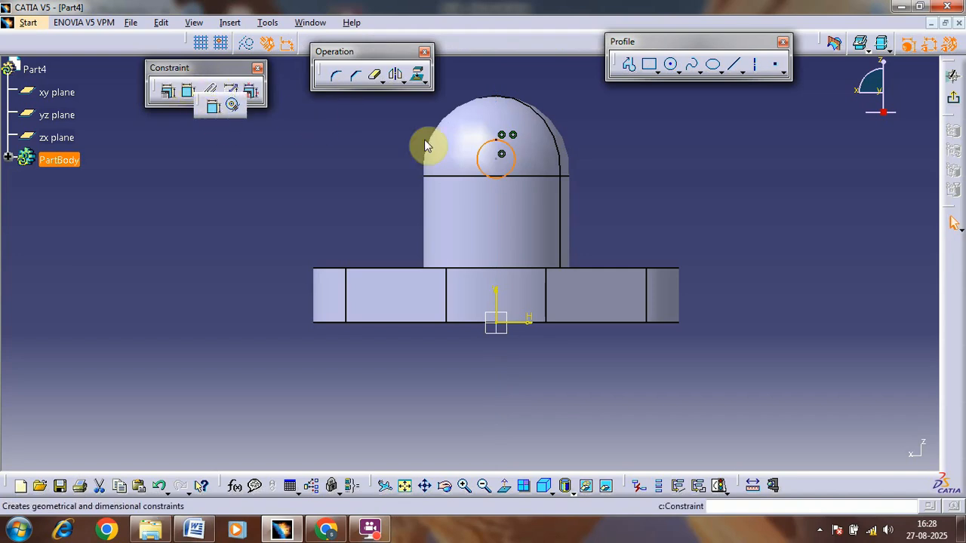
pyautogui.doubleClick(588, 159)
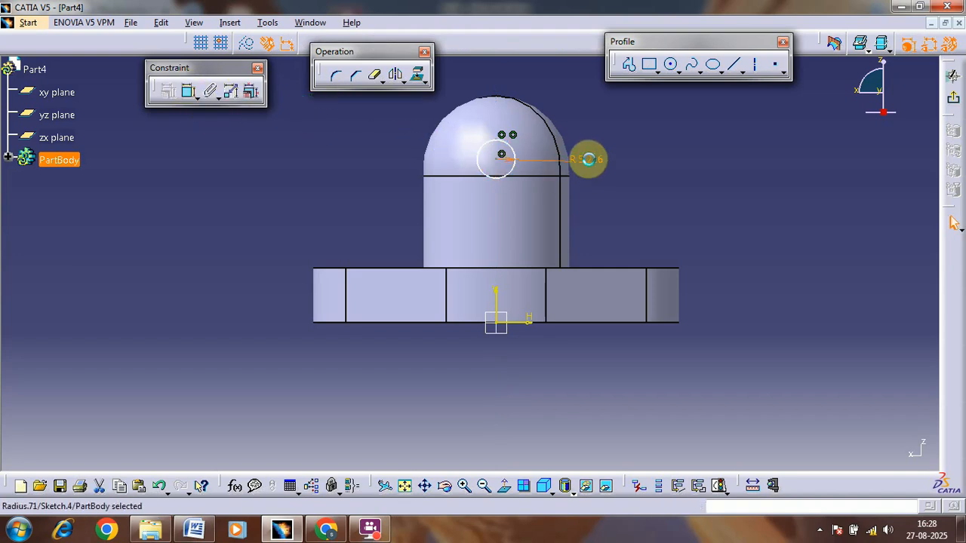
pyautogui.write('6')
pyautogui.press('Return')
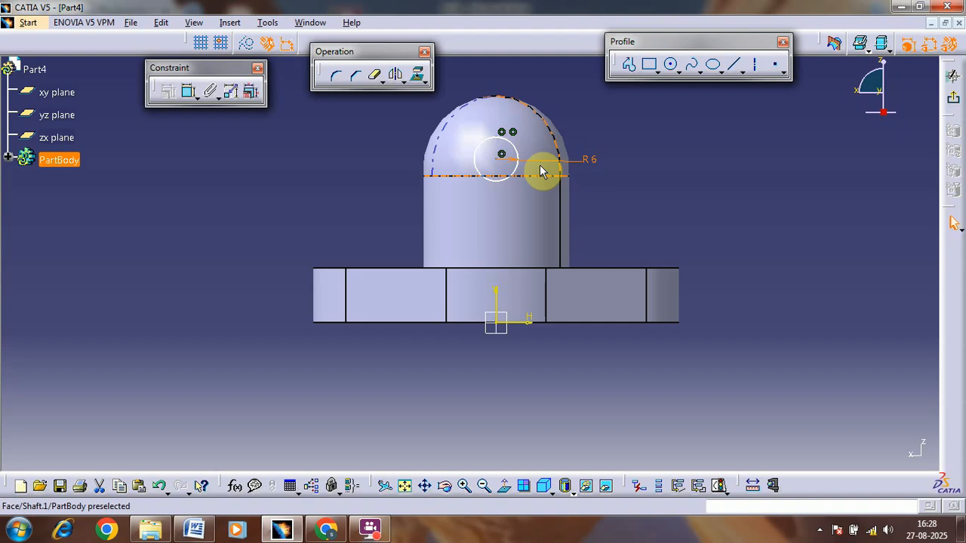
# Step: Dimension the circle centre's height from the sketch's horizontal axis and set it to 42 mm
pyautogui.click(497, 160)
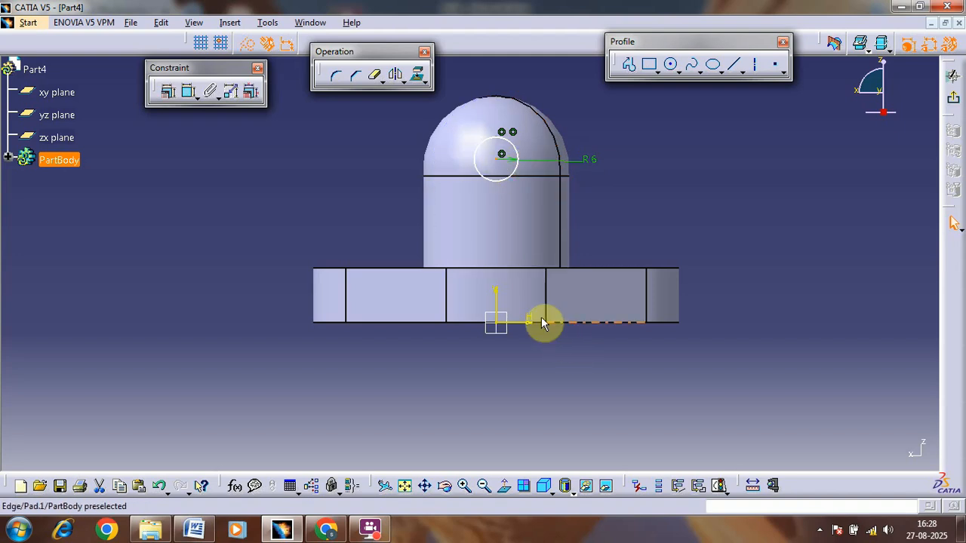
pyautogui.click(188, 92)
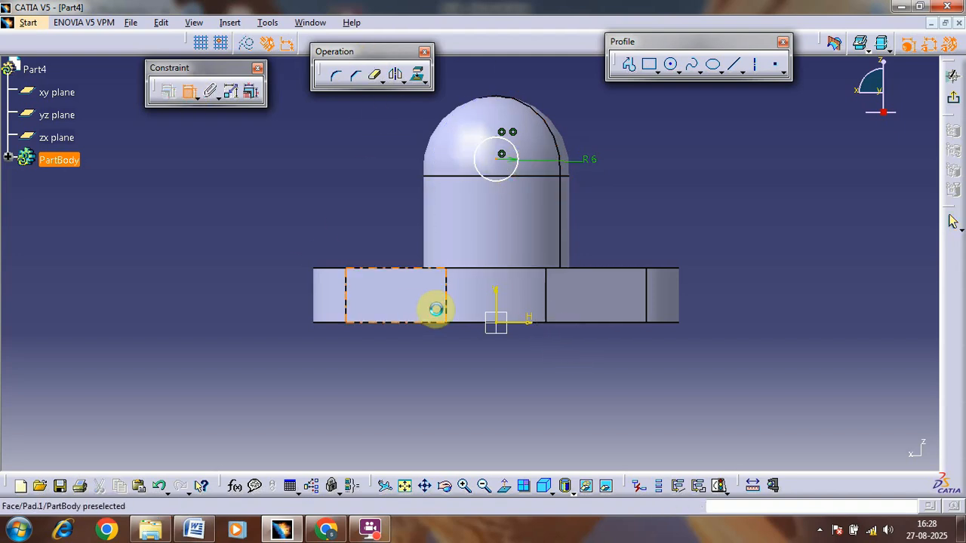
pyautogui.click(531, 328)
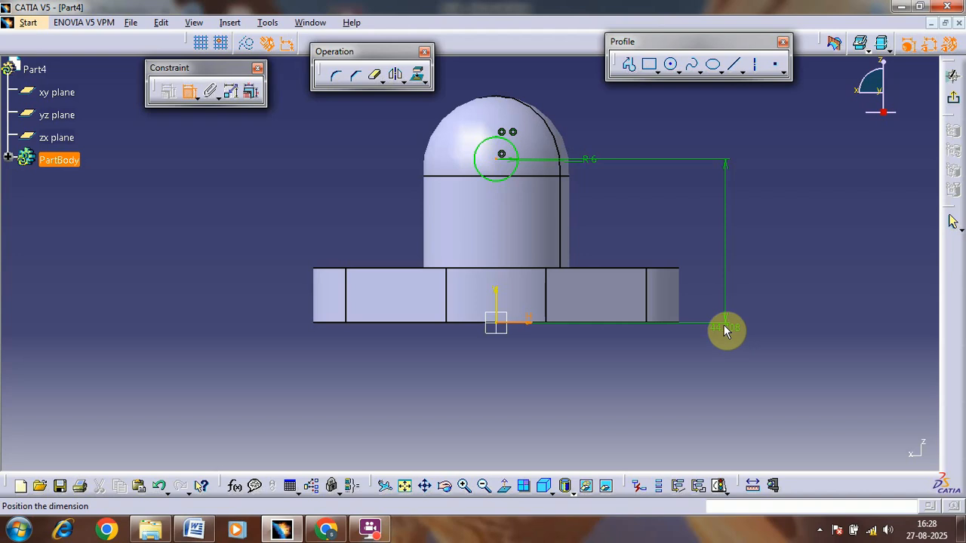
pyautogui.click(737, 280)
pyautogui.doubleClick(740, 276)
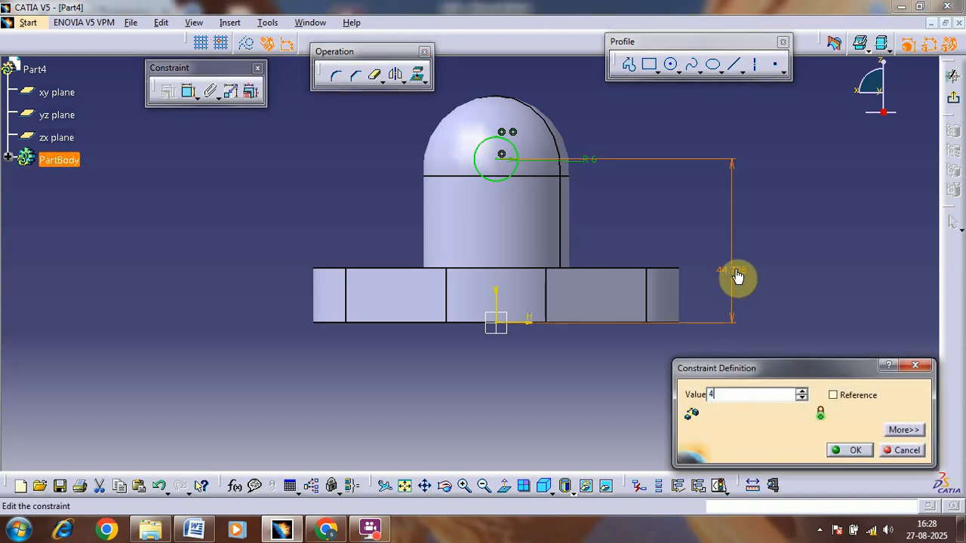
pyautogui.write('42mm')
pyautogui.press('Return')
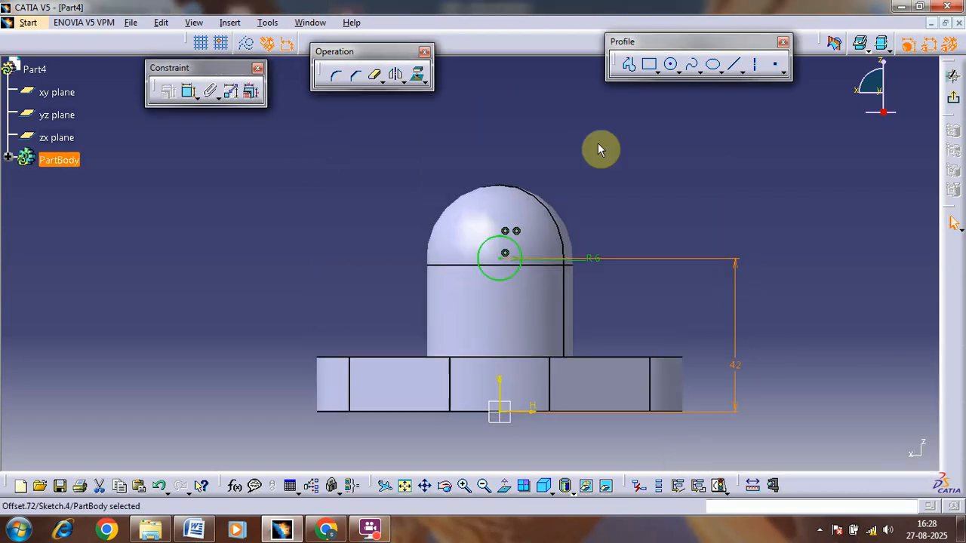
# Step: Draw a vertical line from the side of the 6 mm radius circle up past the dome and mirror it about the vertical axis
pyautogui.click(719, 63)
pyautogui.click(732, 63)
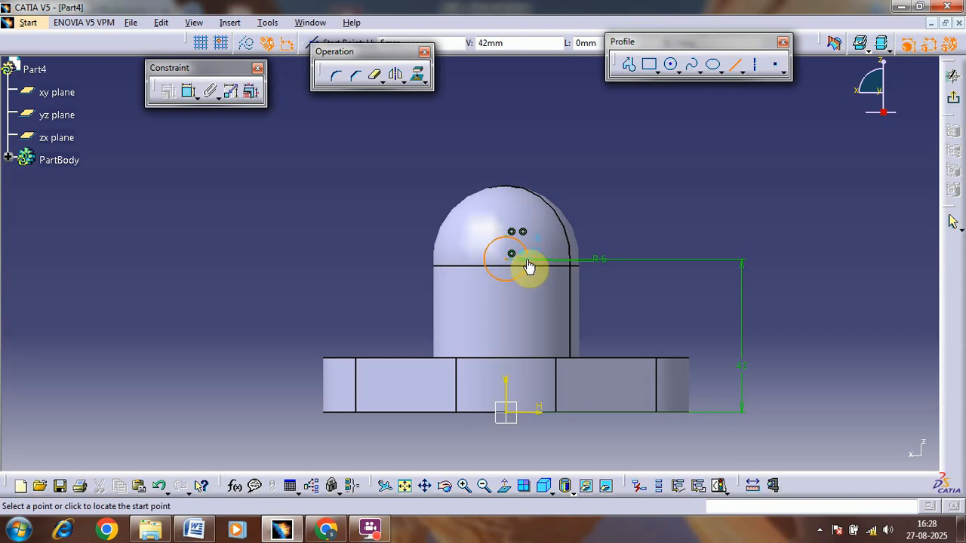
pyautogui.click(528, 261)
pyautogui.click(528, 133)
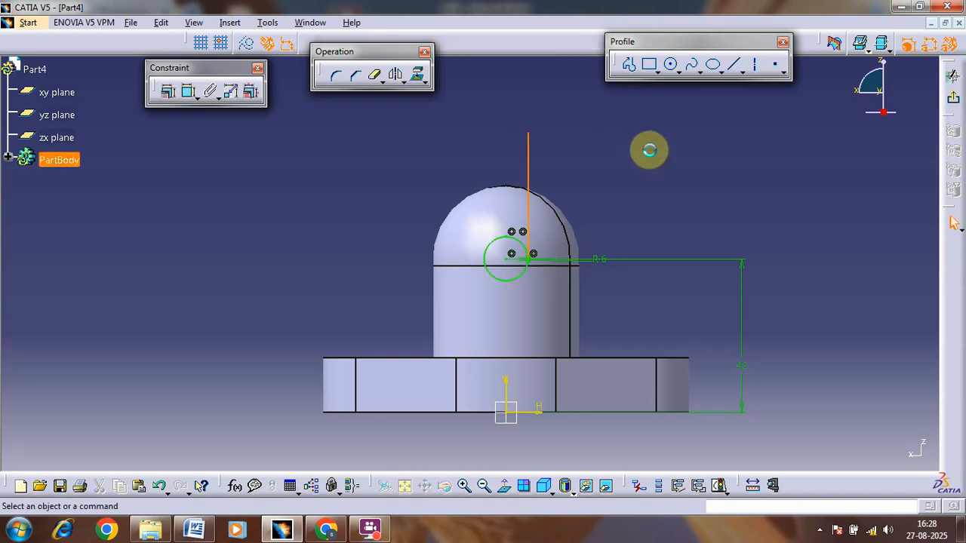
pyautogui.click(395, 73)
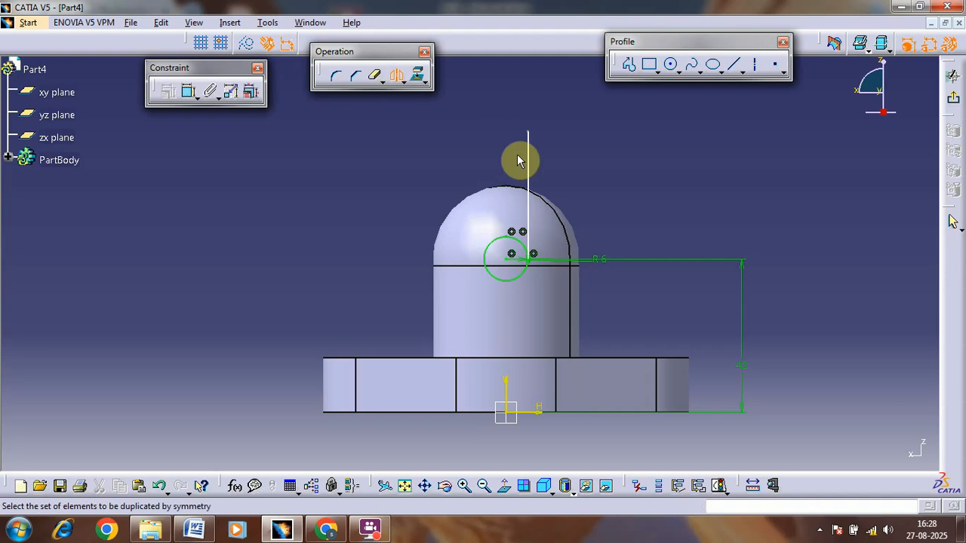
pyautogui.click(528, 151)
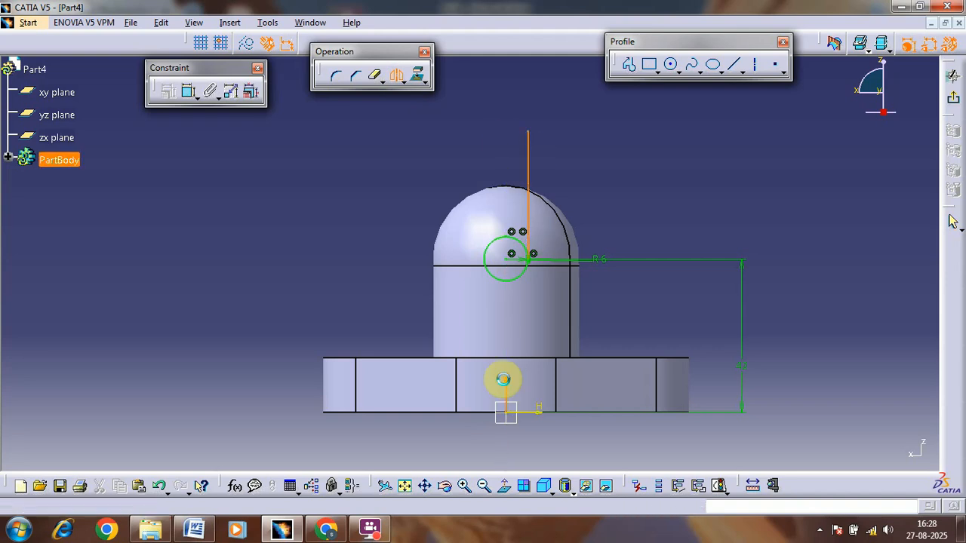
pyautogui.click(505, 379)
# Step: Join the upper ends of the two vertical lines with a horizontal line and trim away the circle's upper half
pyautogui.click(734, 64)
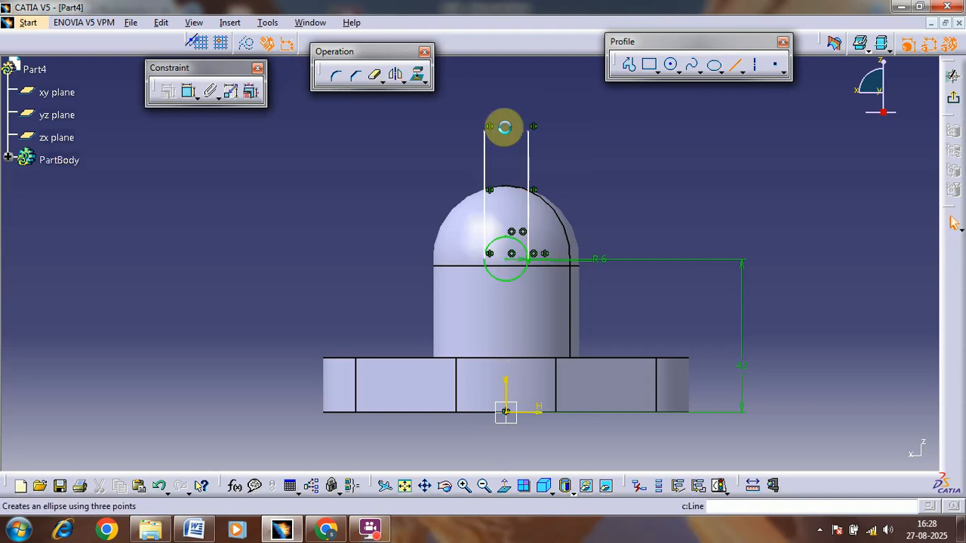
pyautogui.click(487, 132)
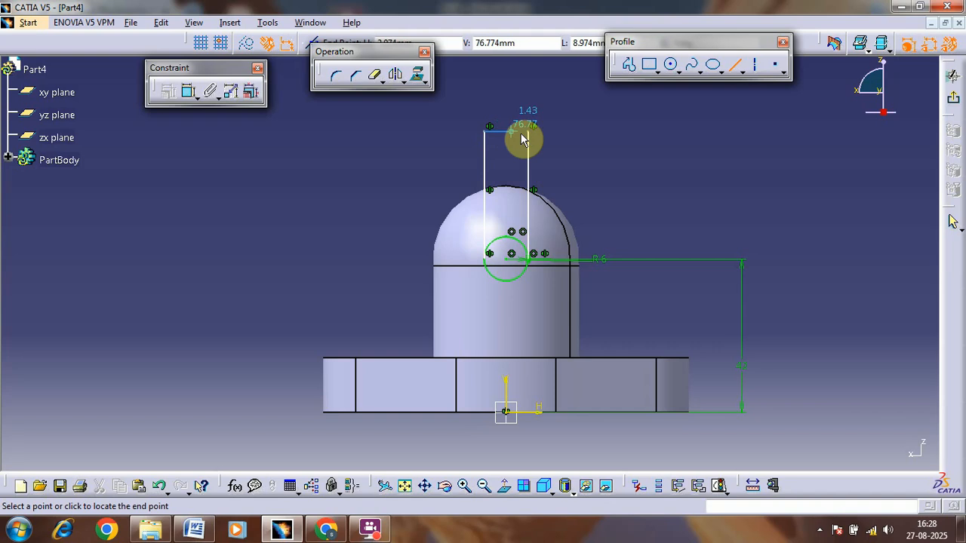
pyautogui.click(532, 136)
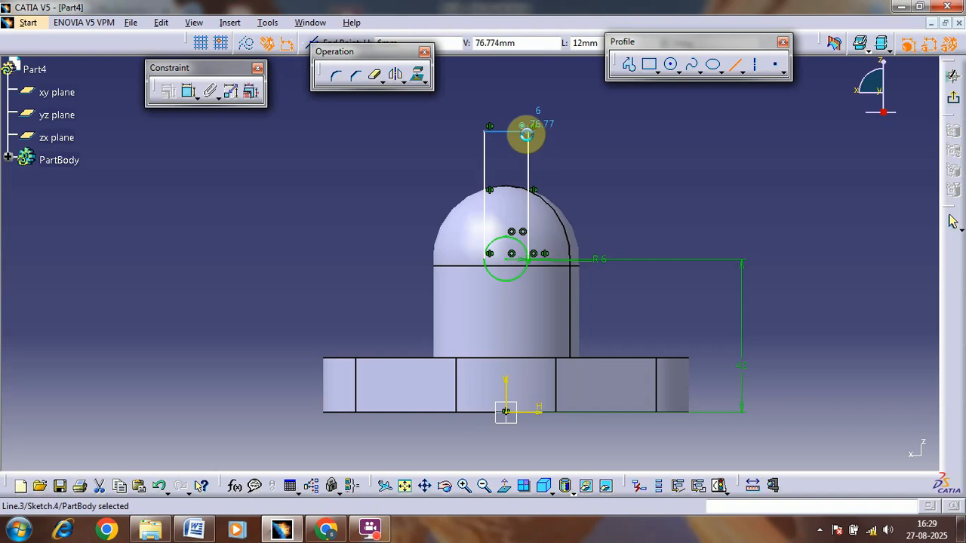
pyautogui.click(376, 82)
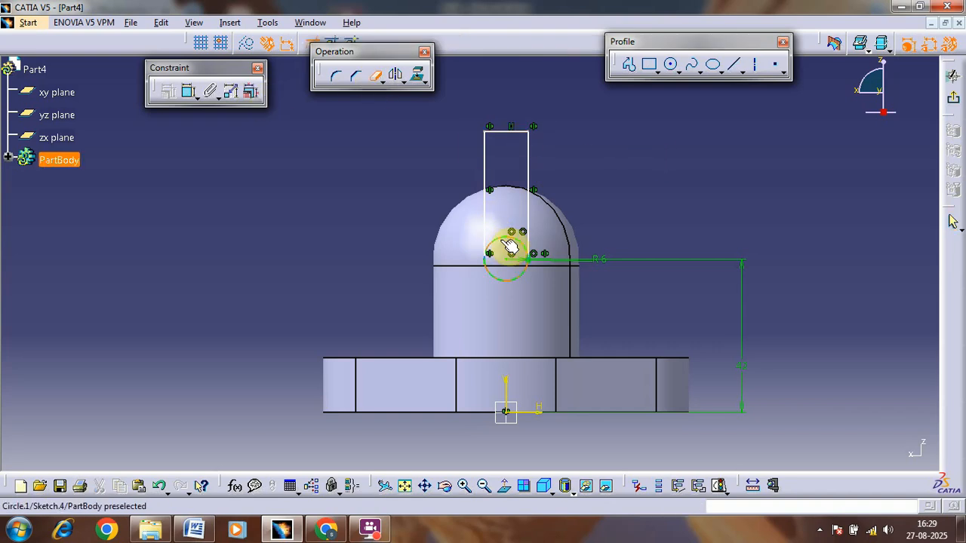
pyautogui.click(507, 241)
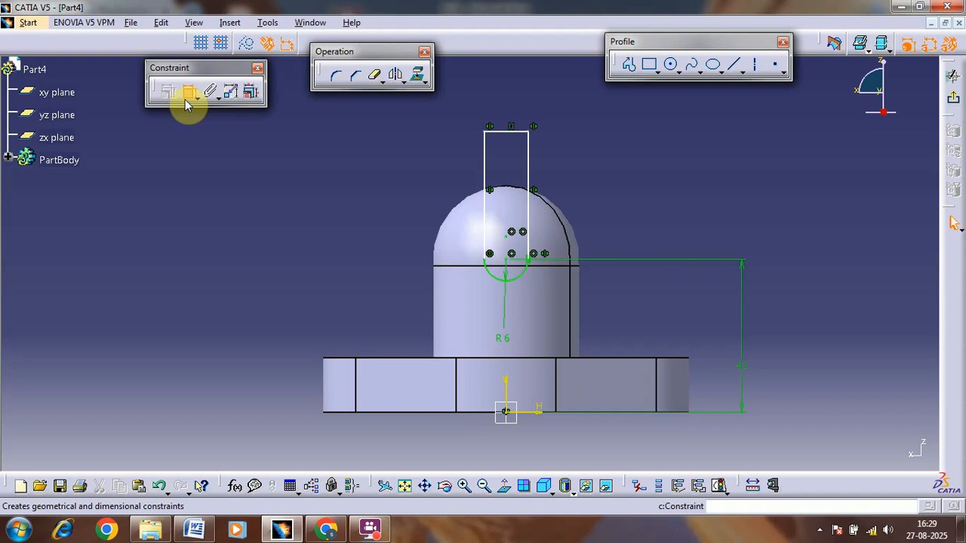
# Step: Dimension the slot's top line from the horizontal axis and the length of its side line, and exit the sketch
pyautogui.click(187, 105)
pyautogui.click(504, 132)
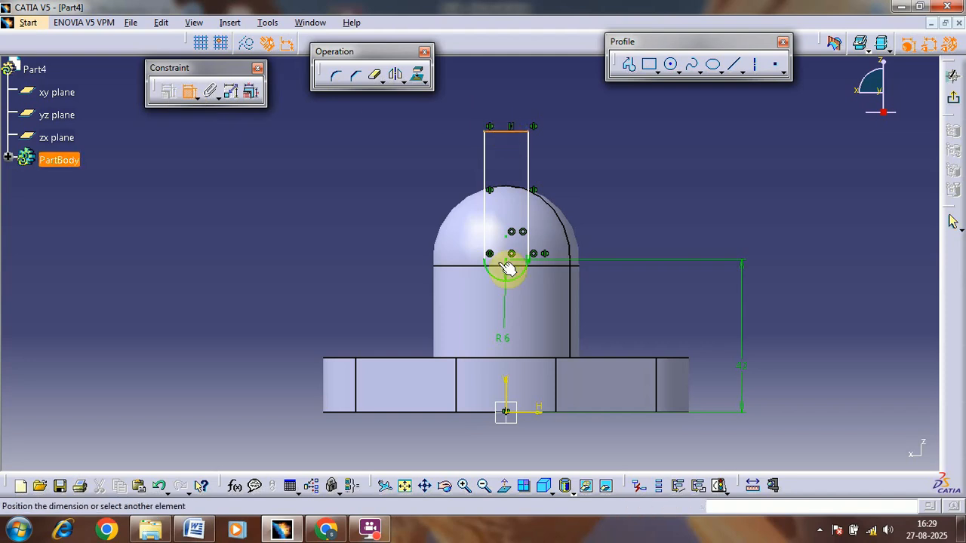
pyautogui.click(540, 411)
pyautogui.click(862, 288)
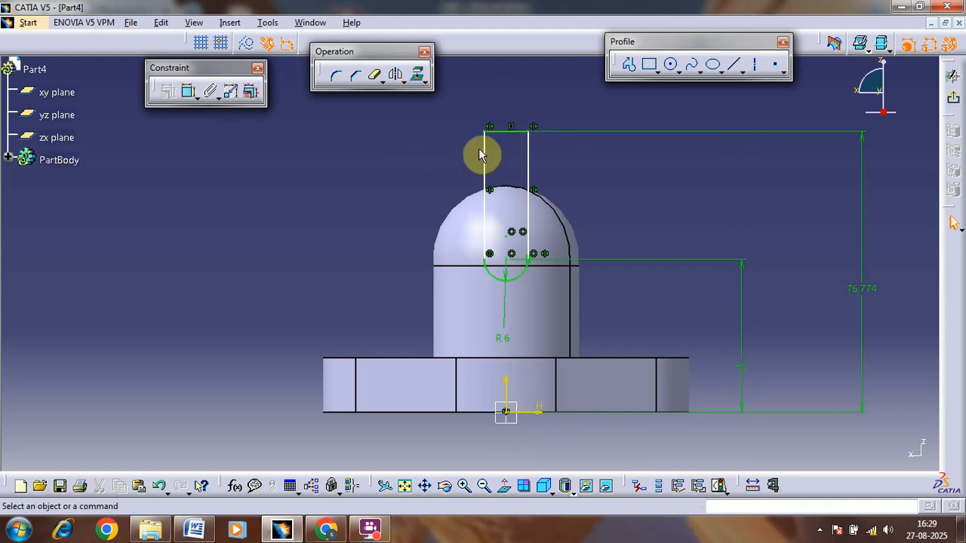
pyautogui.click(484, 151)
pyautogui.click(188, 92)
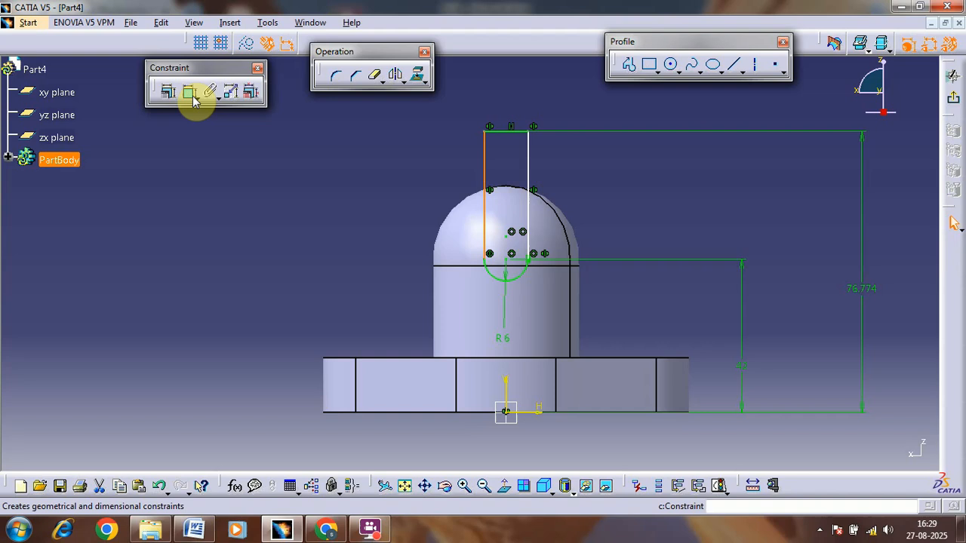
pyautogui.click(202, 181)
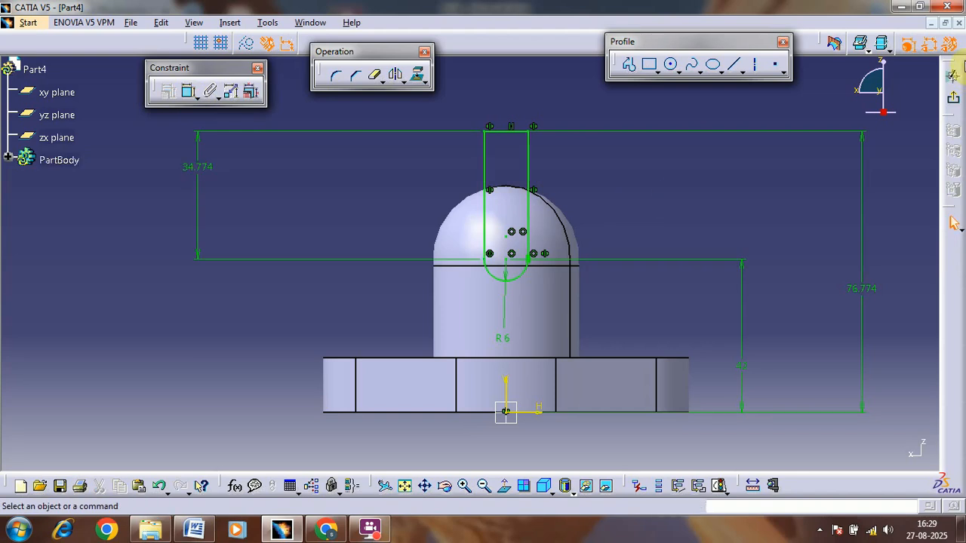
pyautogui.click(954, 95)
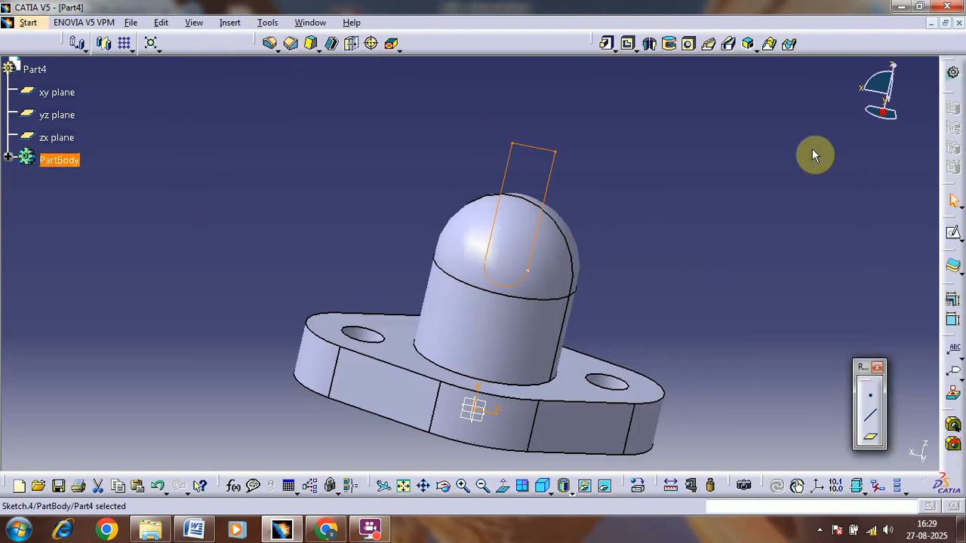
# Step: Cut the slot profile through the dome as a pocket with a 20 mm depth and mirrored extent
pyautogui.click(630, 45)
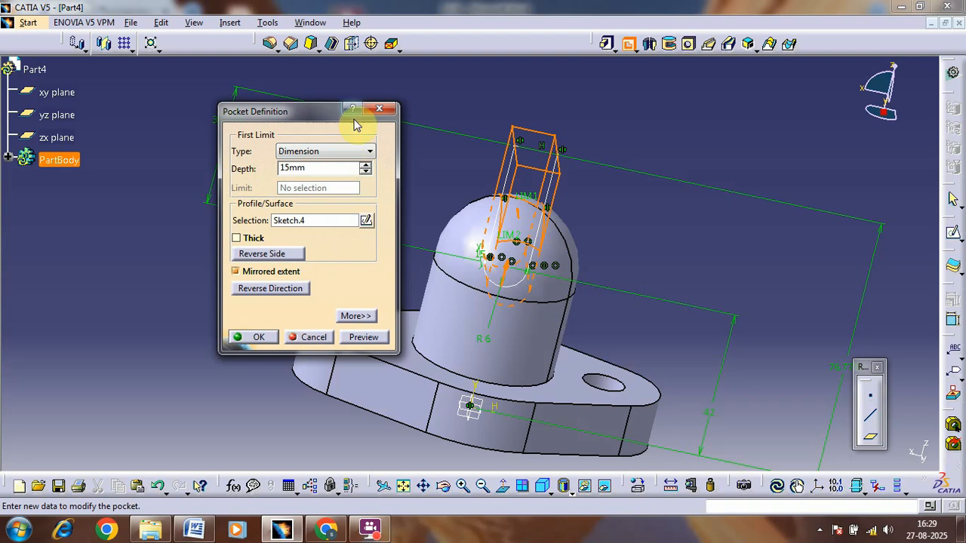
pyautogui.click(366, 172)
pyautogui.click(365, 170)
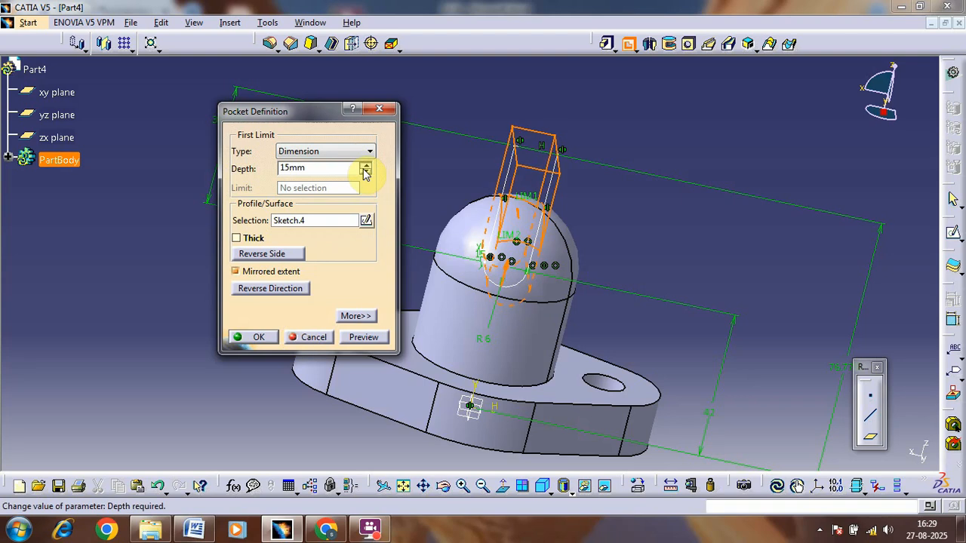
pyautogui.click(365, 169)
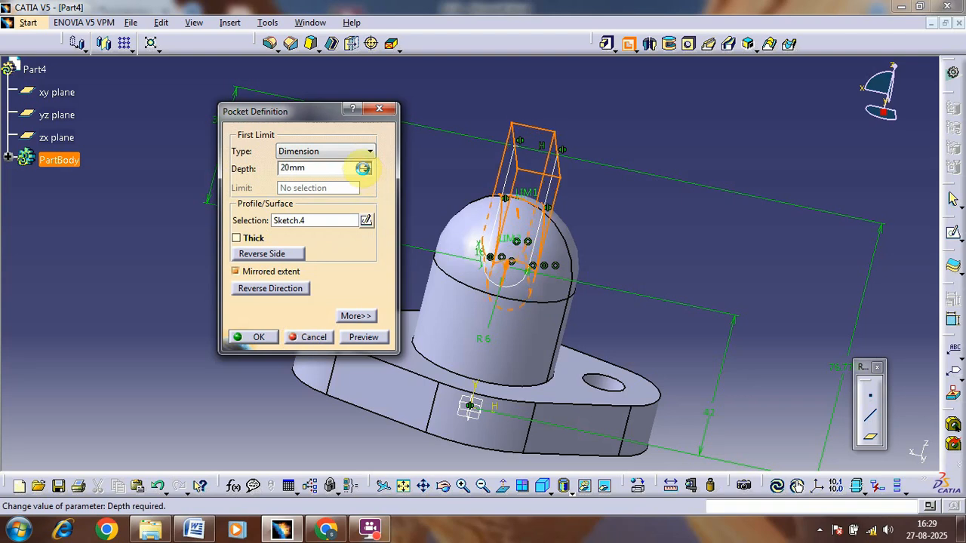
pyautogui.click(266, 337)
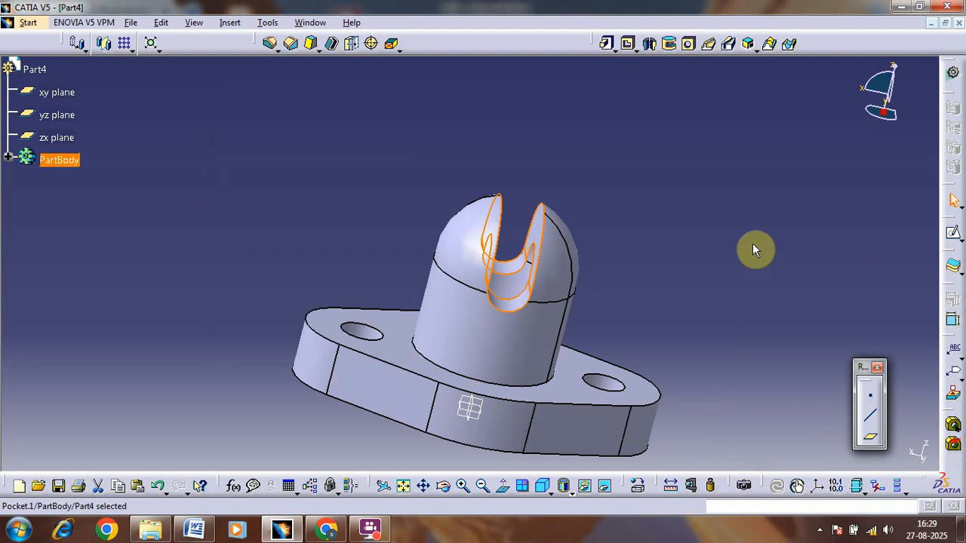
pyautogui.click(712, 214)
pyautogui.moveTo(711, 213); pyautogui.dragTo(638, 213, button='middle')
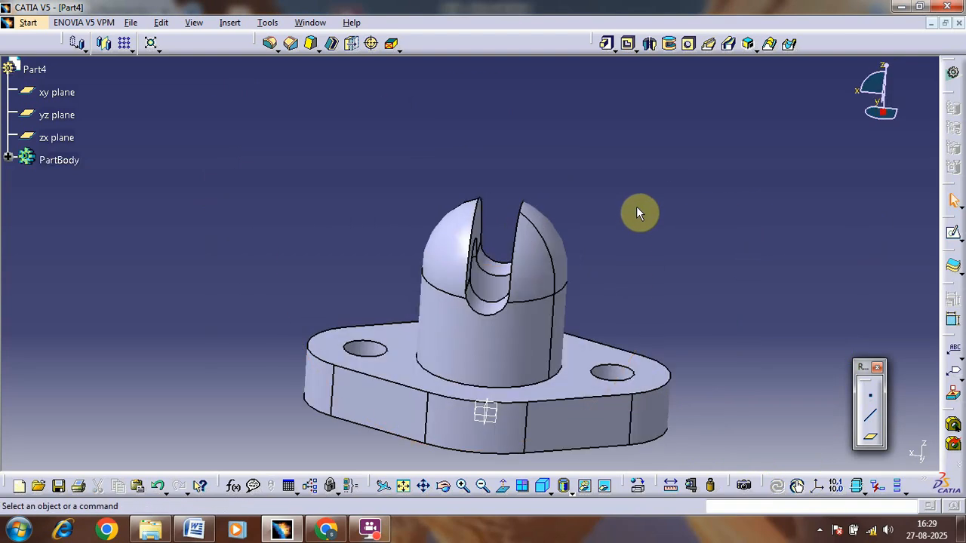
# Step: Consult the Mounting Lug drawing in Word, return to CATIA and open a new sketch on the yz plane
pyautogui.click(194, 530)
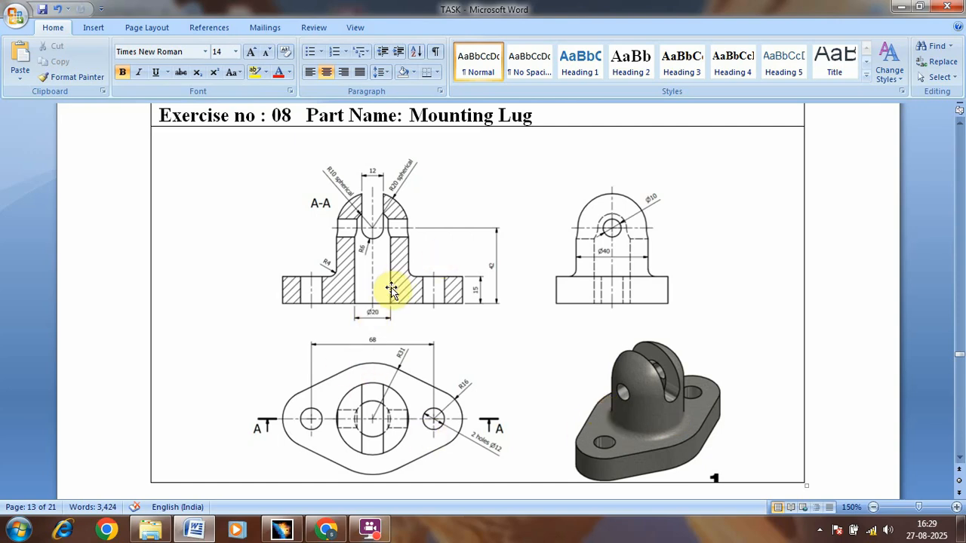
pyautogui.hotkey('alt', 'Tab')
pyautogui.hotkey('alt', 'Tab')
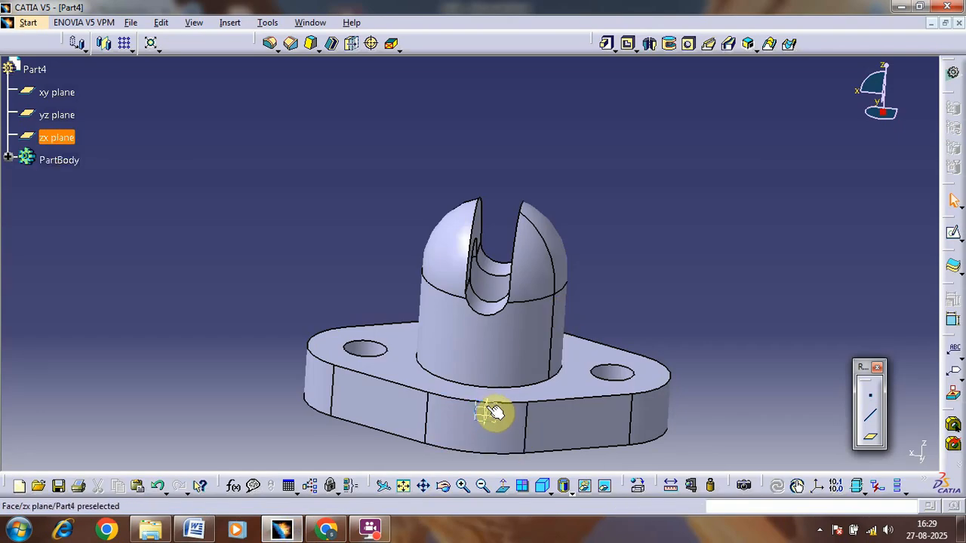
pyautogui.click(494, 412)
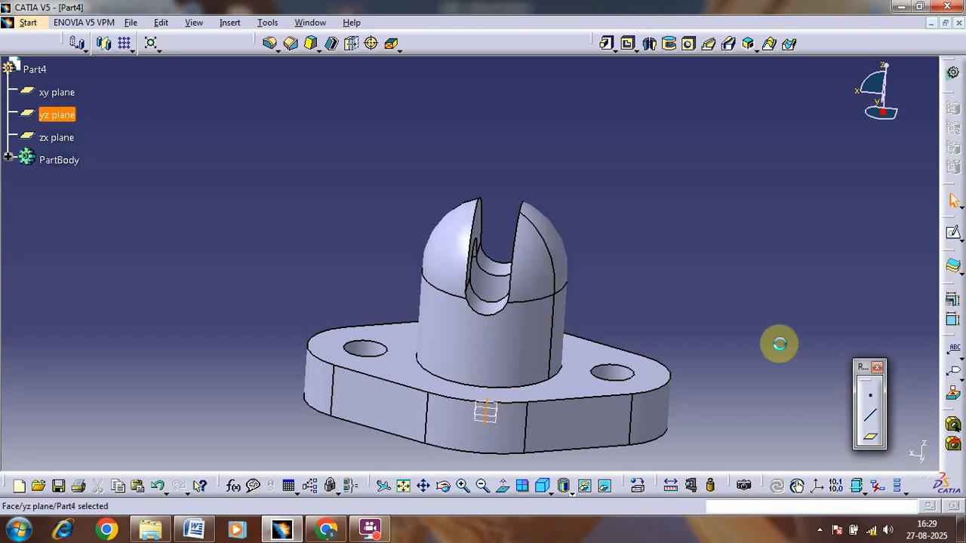
pyautogui.click(946, 234)
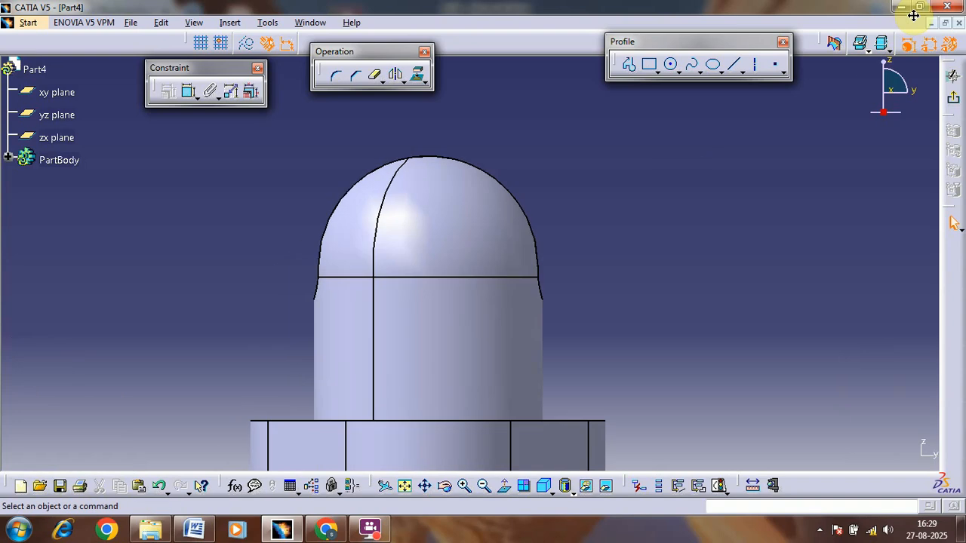
# Step: Draw a circle of about 7.6 mm radius on the vertical axis inside the dome
pyautogui.click(672, 66)
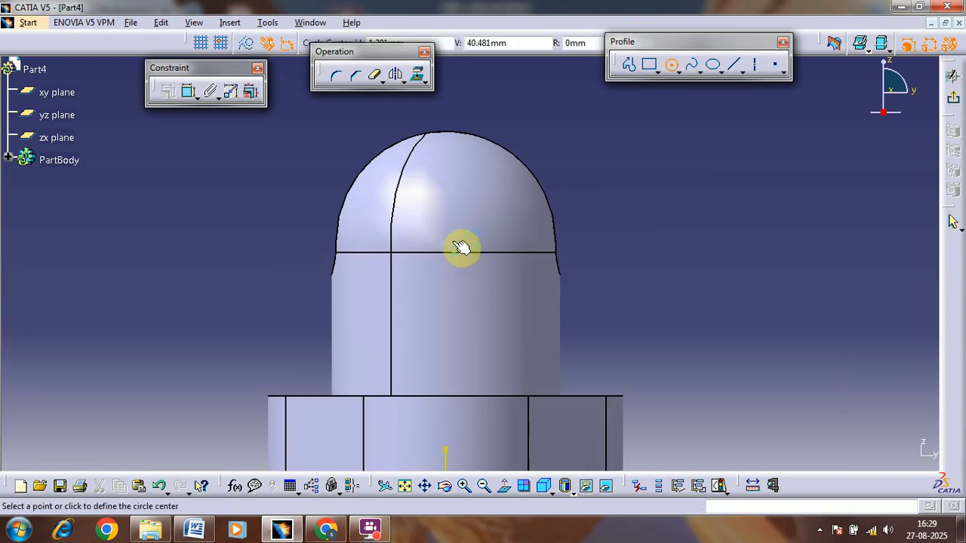
pyautogui.click(450, 223)
pyautogui.click(461, 181)
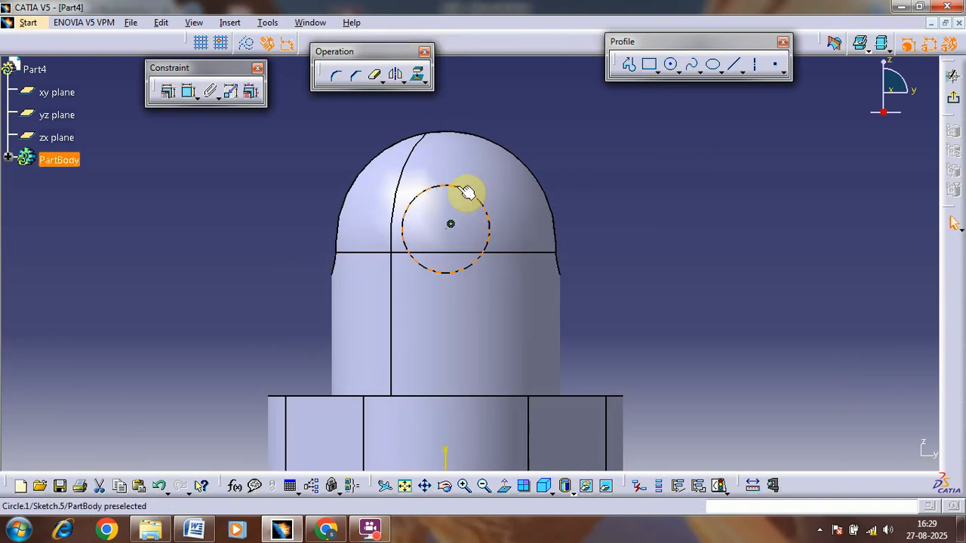
# Step: Check the cross hole's diameter in the Word drawing and set the circle's radius to 5 mm in CATIA
pyautogui.click(193, 530)
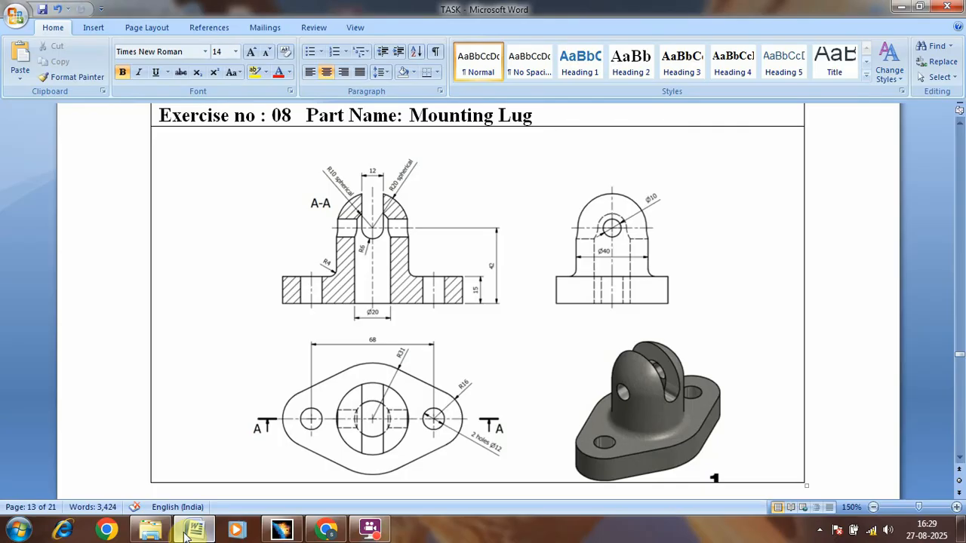
pyautogui.hotkey('alt', 'Tab')
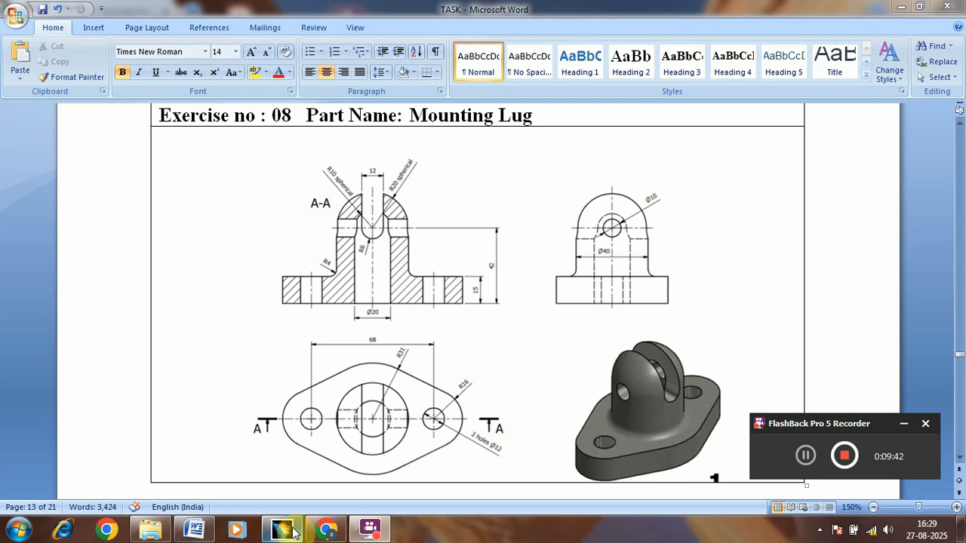
pyautogui.click(292, 531)
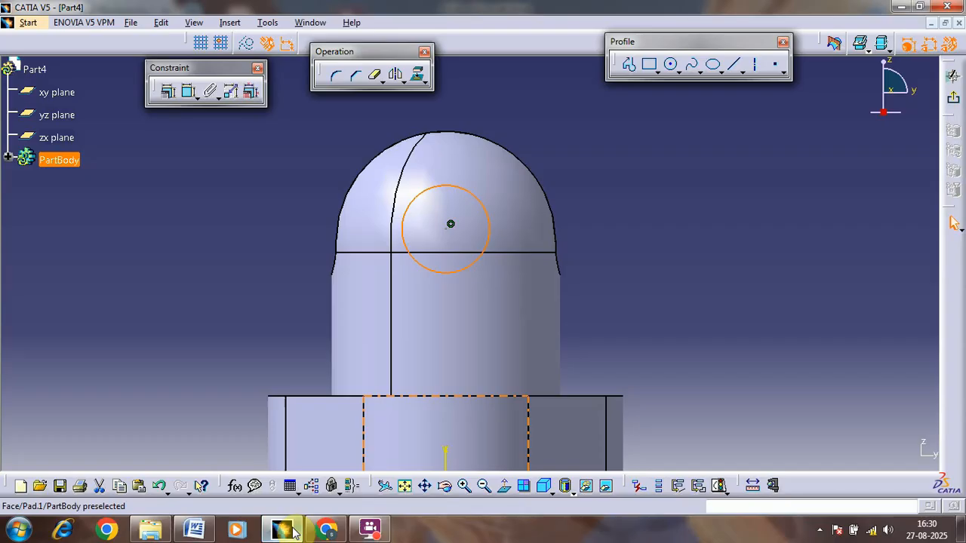
pyautogui.click(189, 92)
pyautogui.click(636, 159)
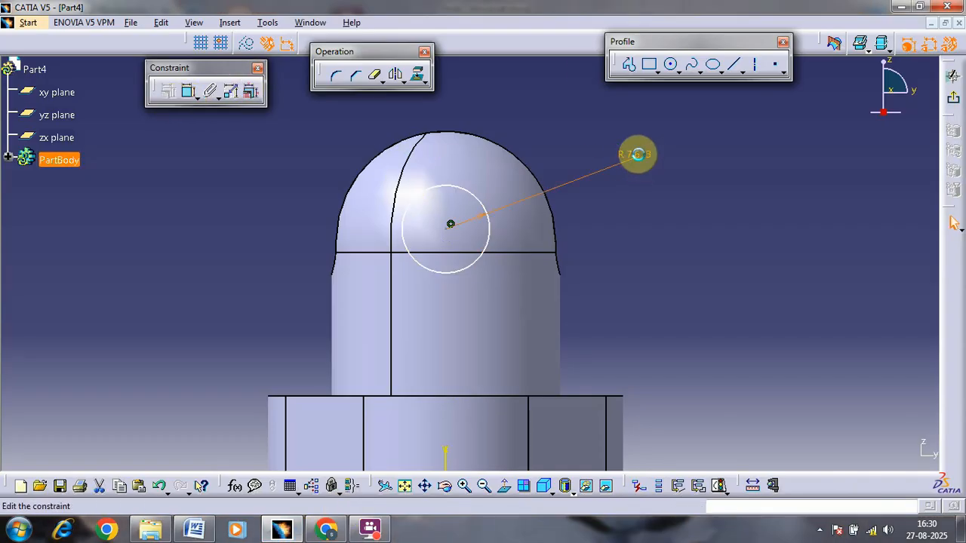
pyautogui.doubleClick(637, 154)
pyautogui.write('5')
pyautogui.press('Return')
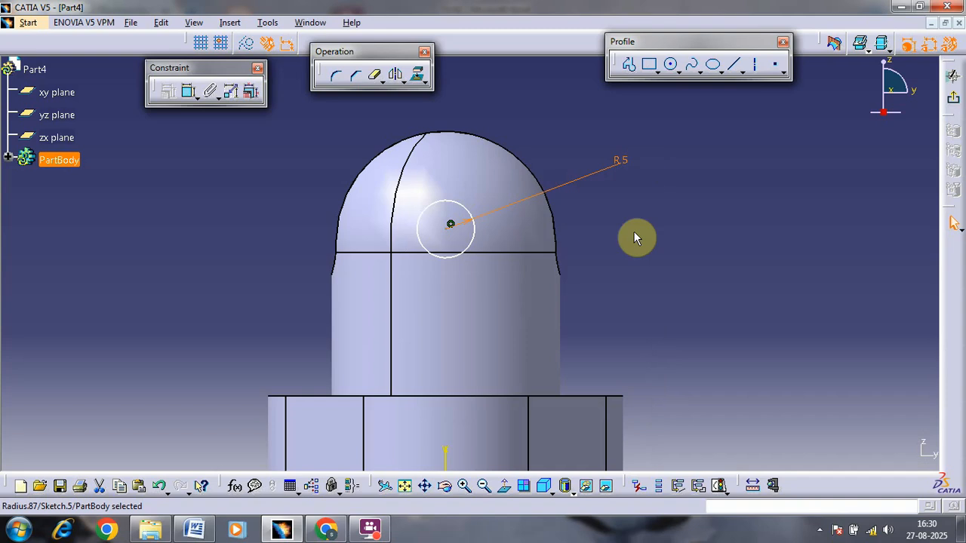
# Step: Dimension the height of the circle's centre from the horizontal axis and set it to 42 mm
pyautogui.click(453, 233)
pyautogui.moveTo(660, 284); pyautogui.dragTo(679, 188, button='middle')
pyautogui.click(186, 94)
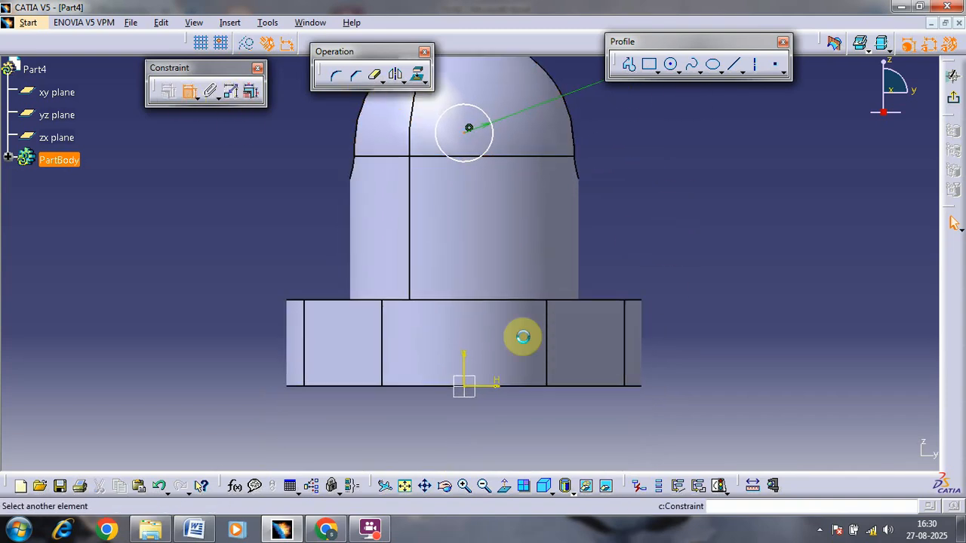
pyautogui.click(498, 390)
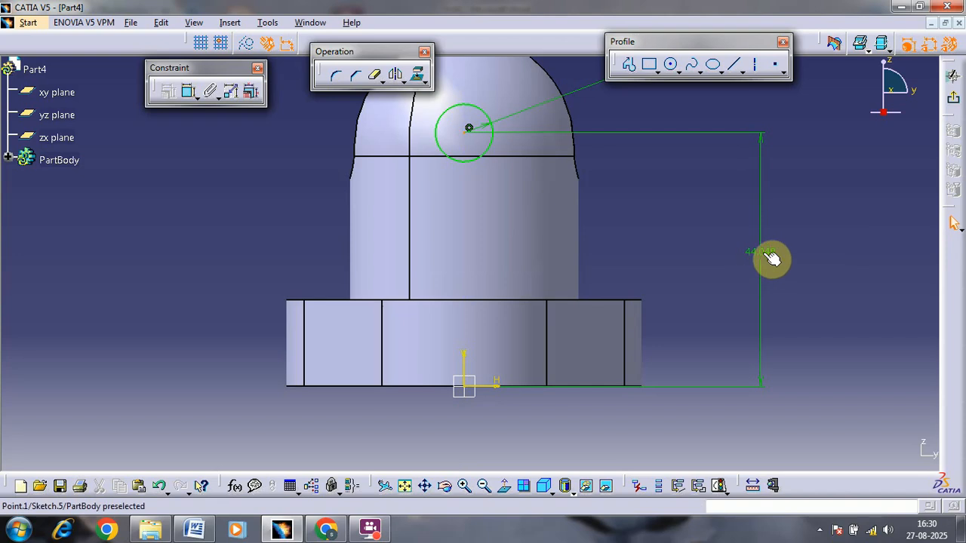
pyautogui.click(767, 261)
pyautogui.doubleClick(769, 253)
pyautogui.write('42')
pyautogui.press('Return')
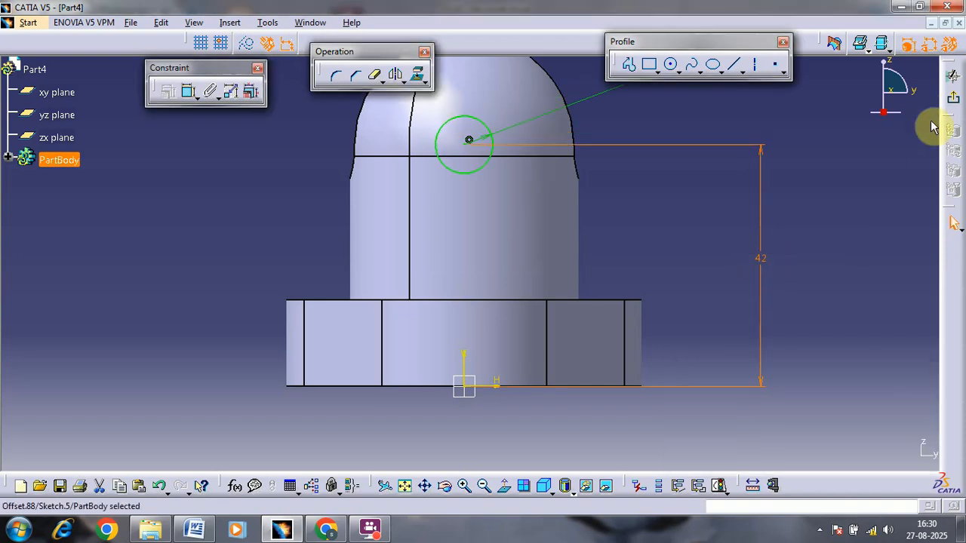
# Step: Exit the sketch and cut the circle as a 26 mm deep pocket with mirrored extent through both sides of the boss
pyautogui.click(952, 222)
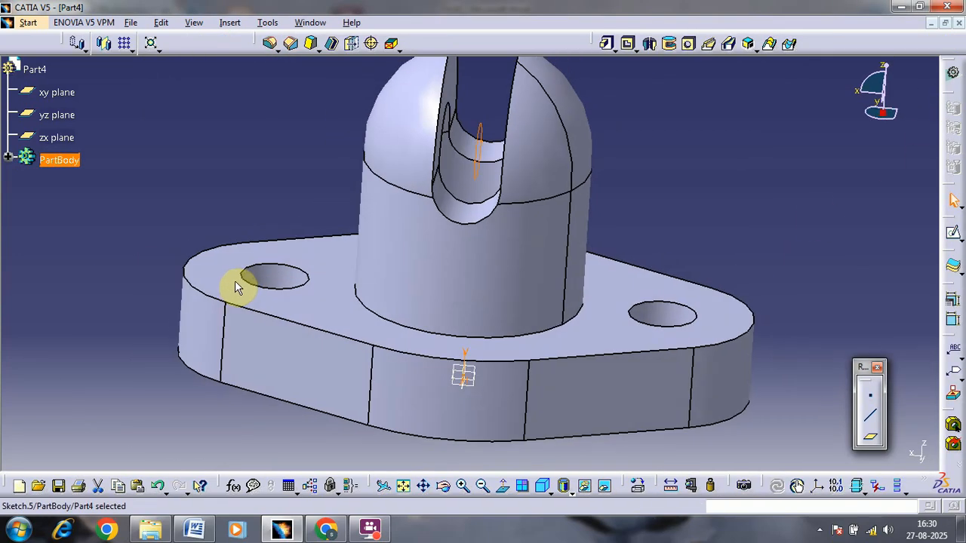
pyautogui.click(629, 43)
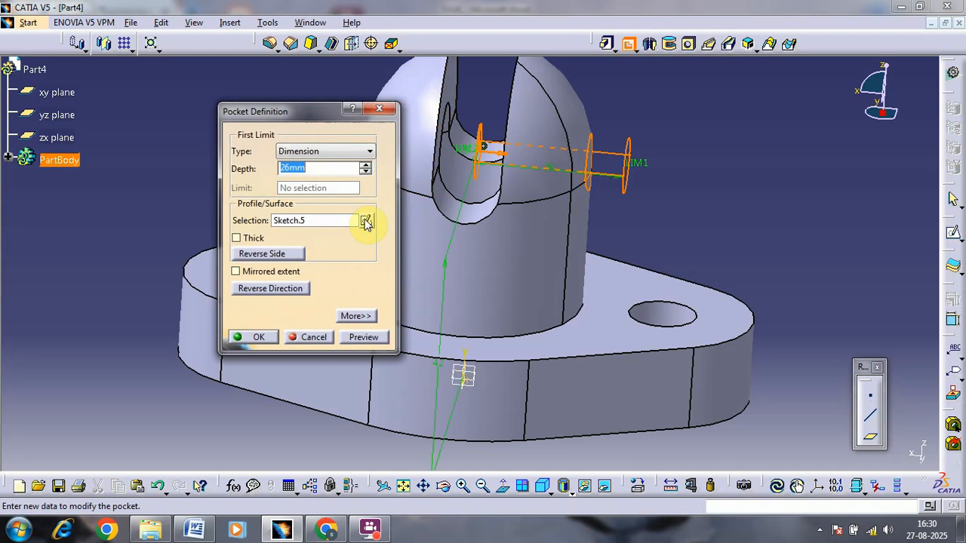
pyautogui.click(265, 273)
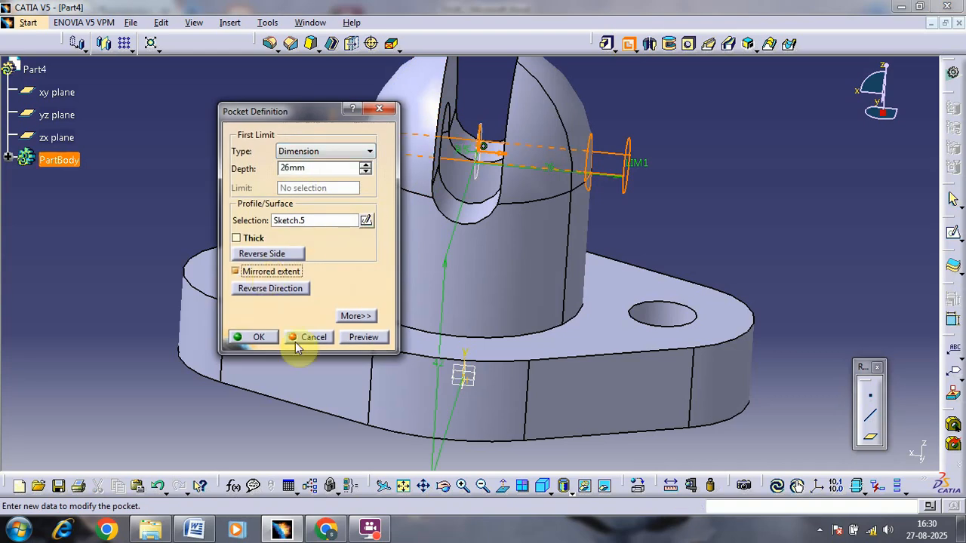
pyautogui.click(234, 337)
# Step: Add a 4 mm edge fillet where the cylindrical boss meets the top face of the base flange
pyautogui.moveTo(682, 162); pyautogui.dragTo(636, 230, button='middle')
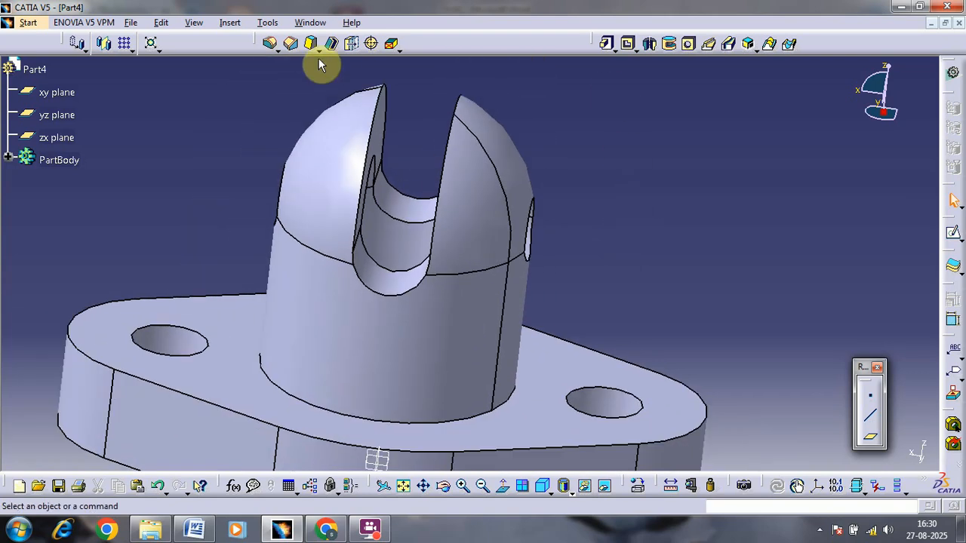
pyautogui.click(271, 45)
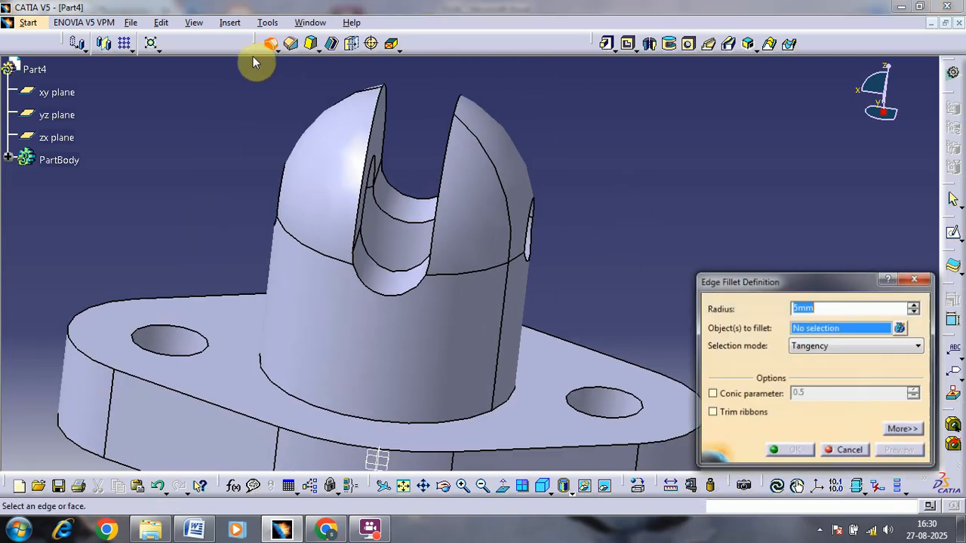
pyautogui.moveTo(610, 340); pyautogui.dragTo(591, 231, button='middle')
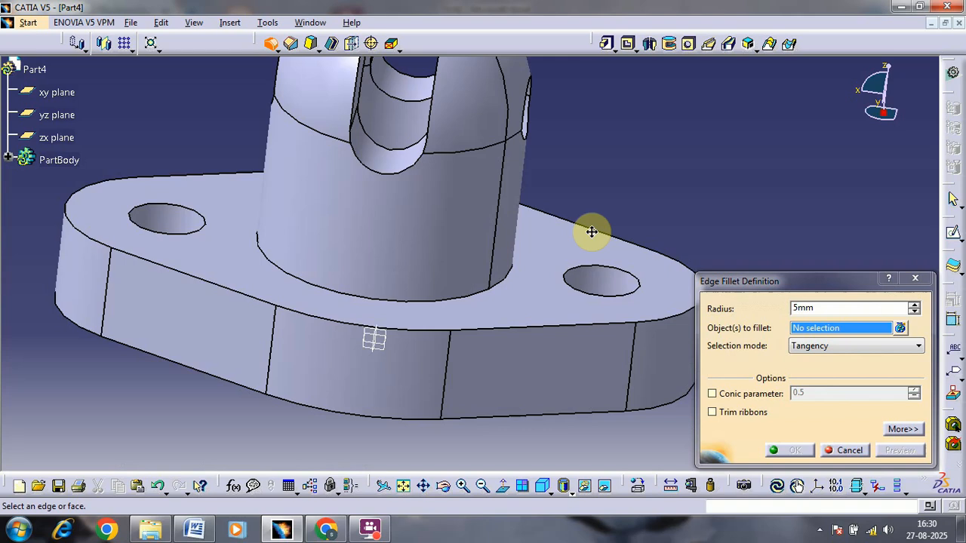
pyautogui.click(487, 277)
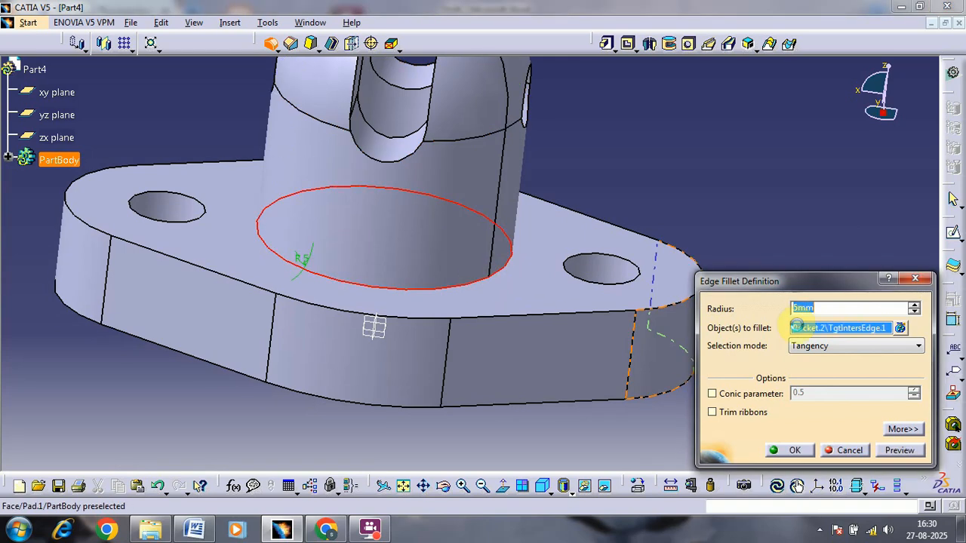
pyautogui.click(786, 450)
# Step: Review the Mounting Lug drawing in Word, then return to CATIA and examine the model's fillet, slot and cross hole from several sides
pyautogui.hotkey('alt', 'Tab')
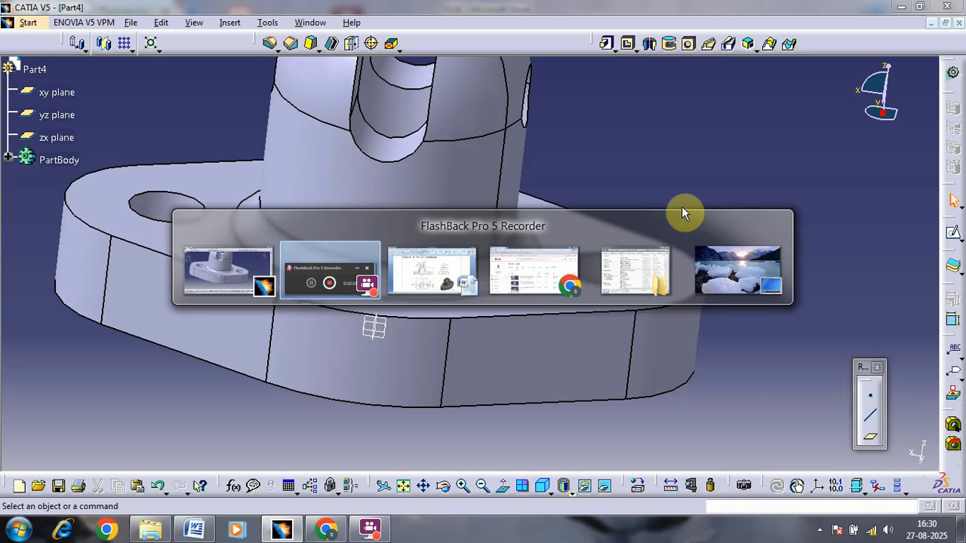
pyautogui.click(195, 530)
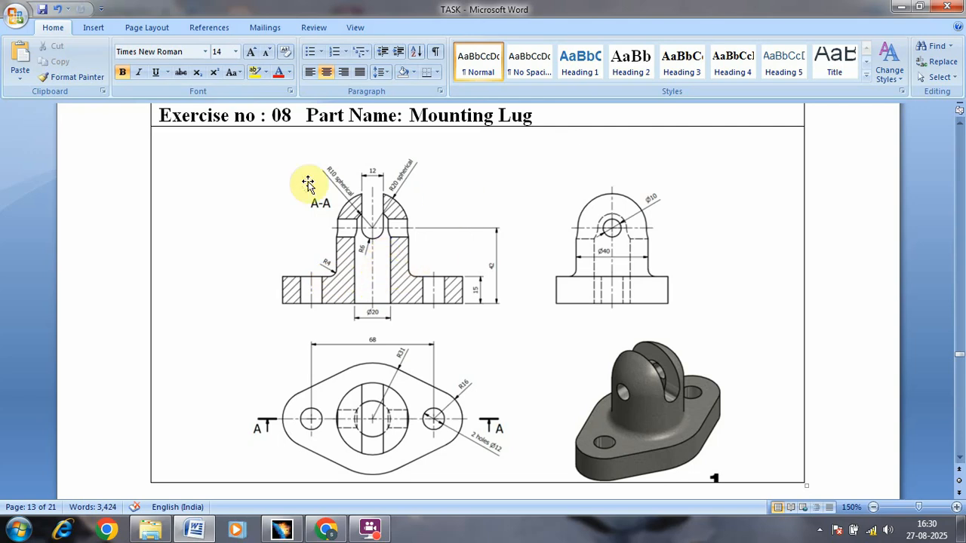
pyautogui.click(285, 528)
pyautogui.moveTo(621, 169); pyautogui.dragTo(715, 226, button='middle')
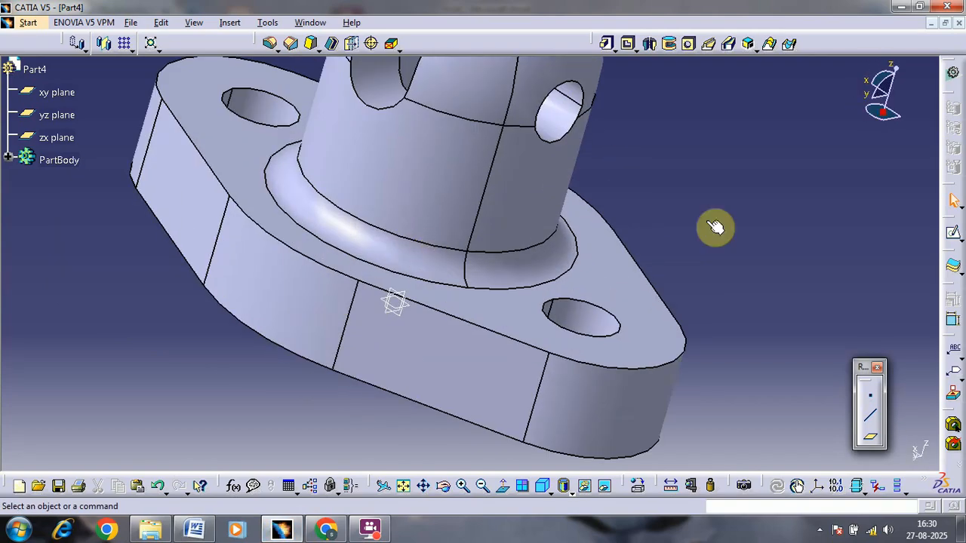
pyautogui.moveTo(755, 181); pyautogui.dragTo(673, 220, button='middle')
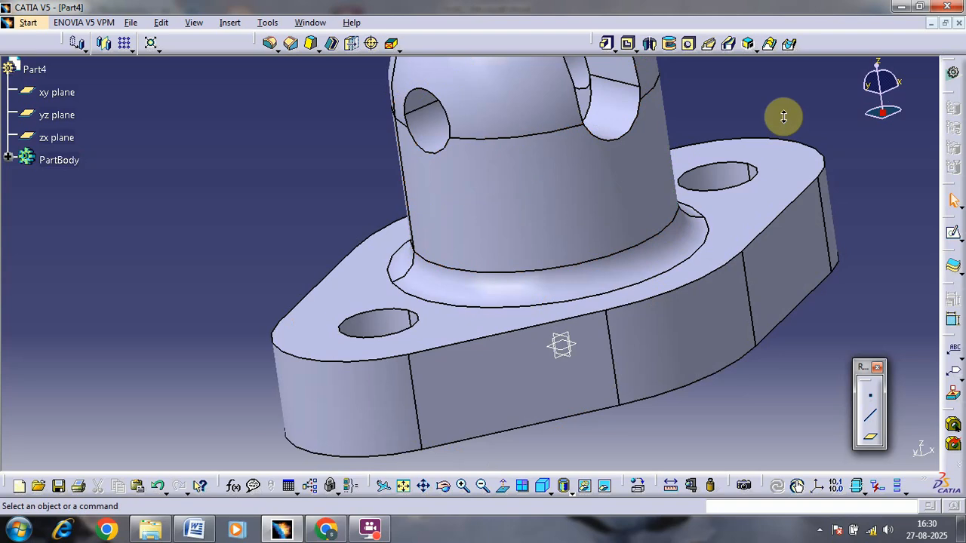
pyautogui.moveTo(782, 114); pyautogui.dragTo(799, 366, button='middle')
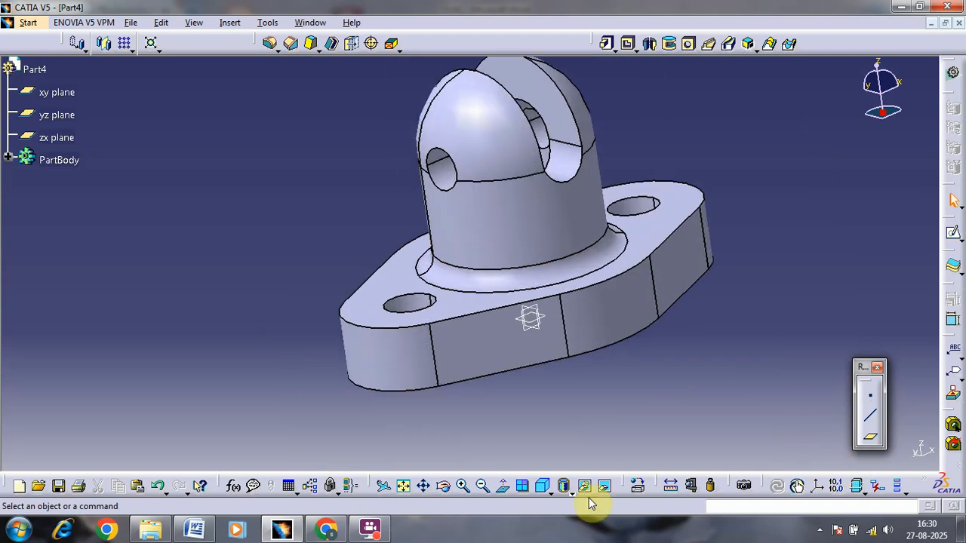